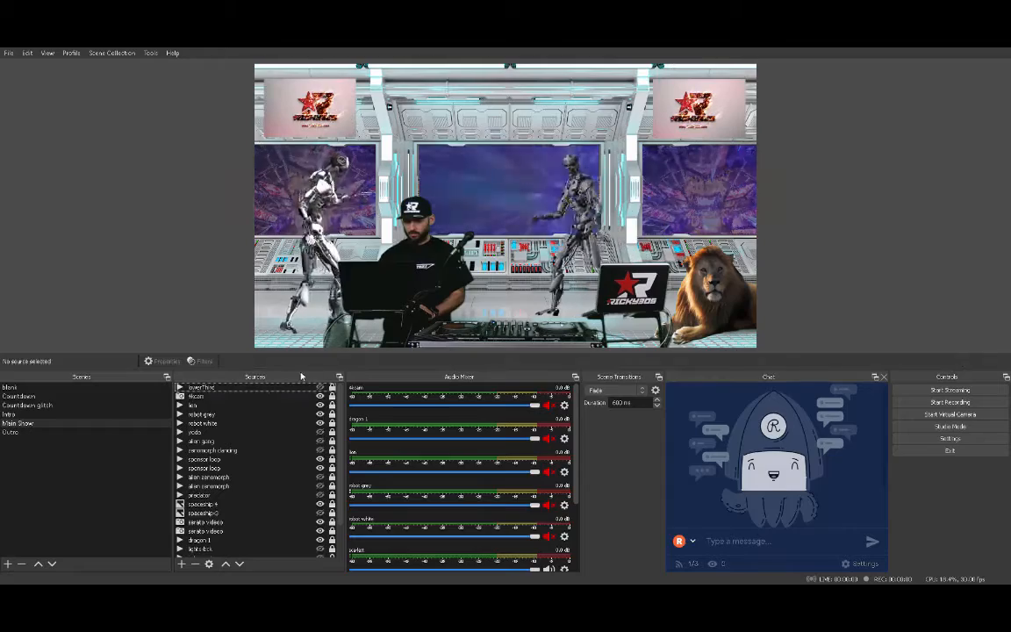
Step: Hide the 4kcam and lion sources in the Main Show scene
click(255, 400)
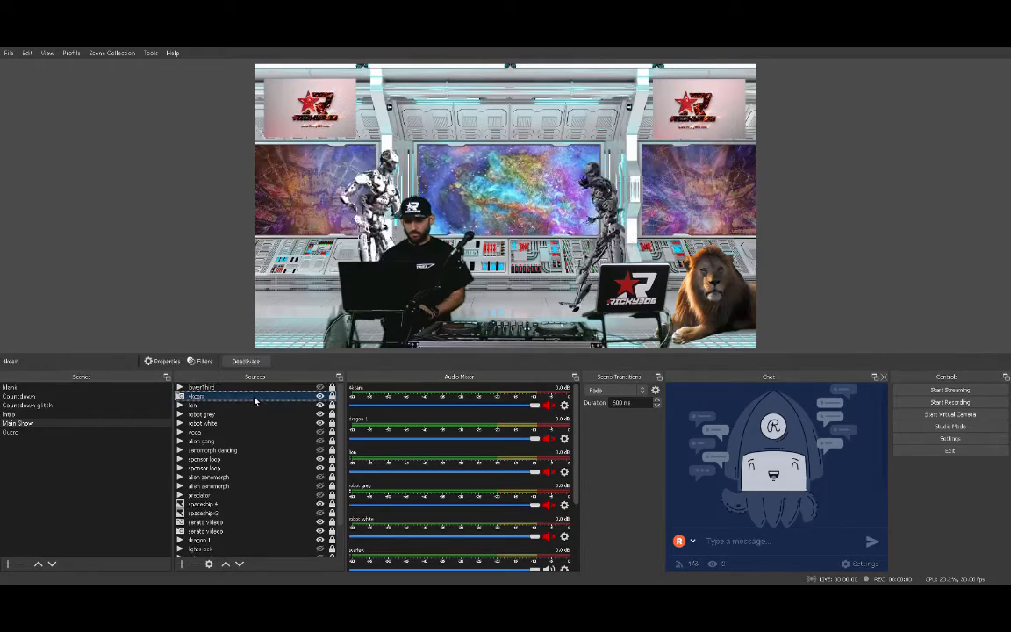
click(320, 396)
click(320, 397)
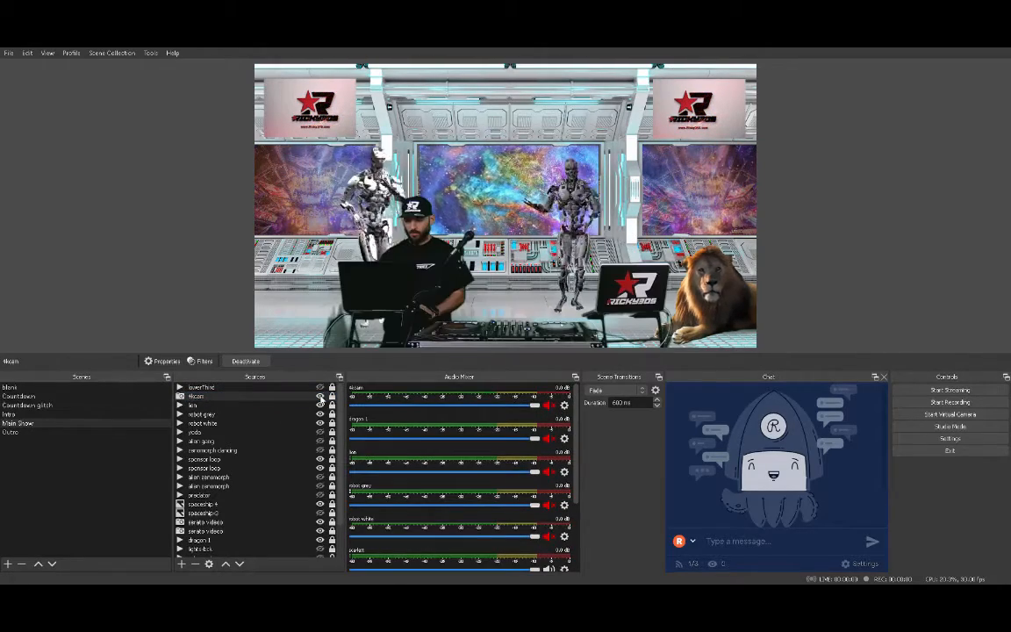
click(320, 396)
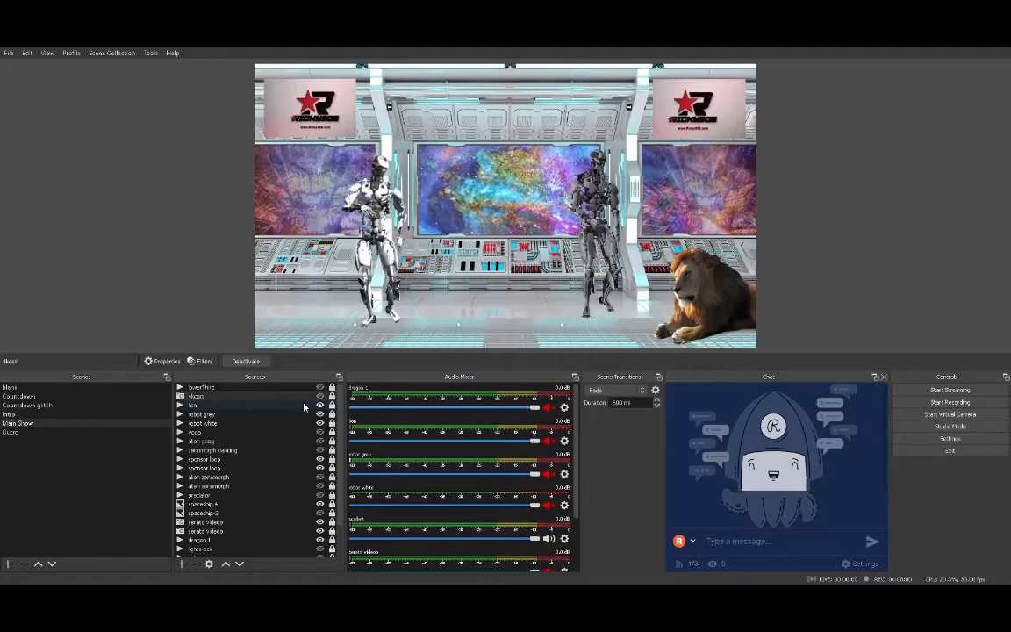
click(307, 407)
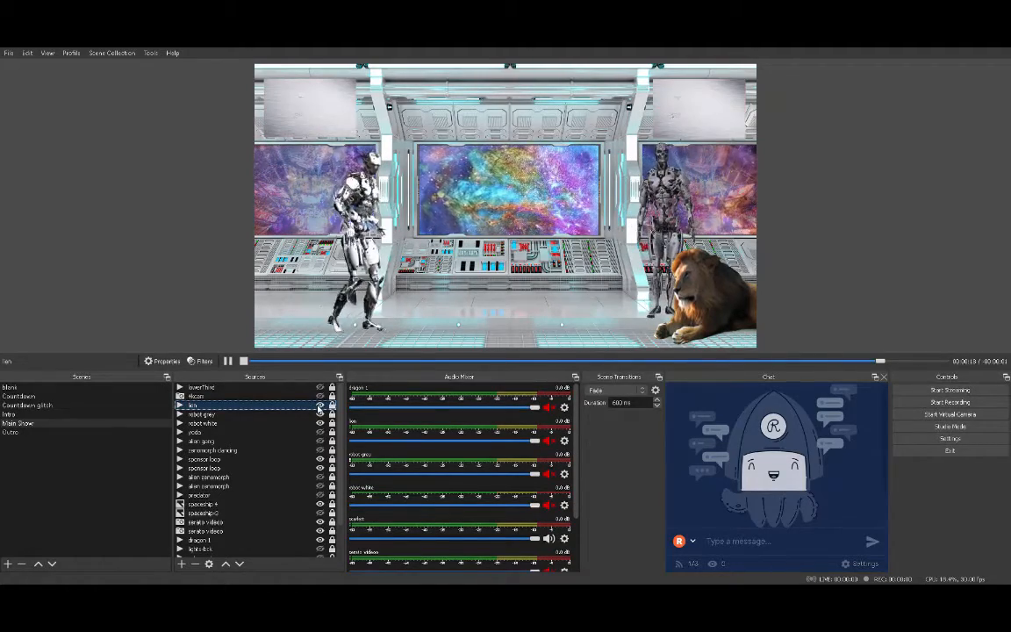
click(320, 405)
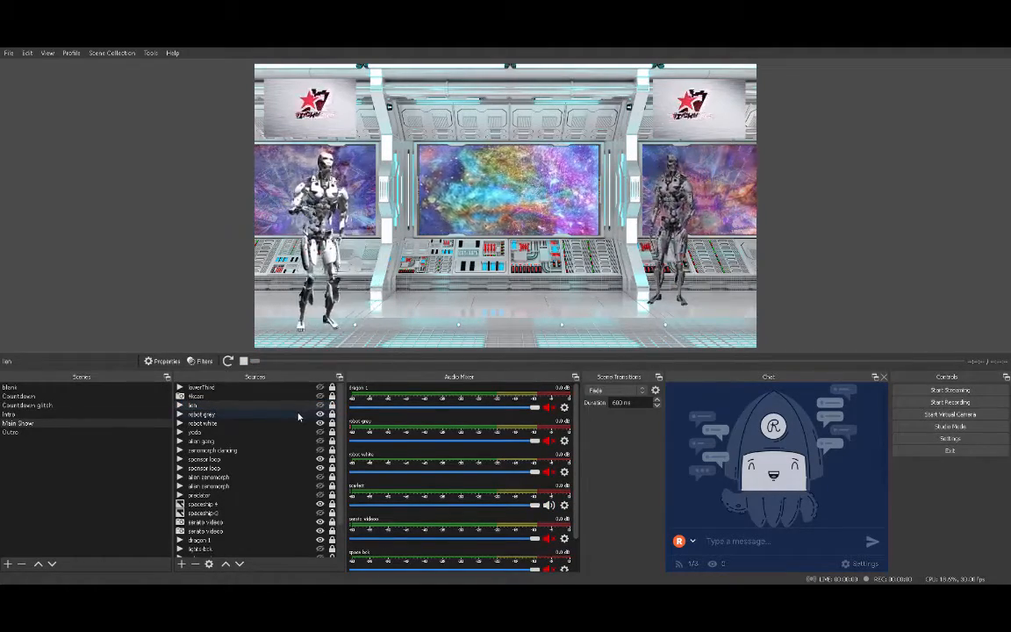
Step: Delete the robot grey and robot white sources from the Main Show scene
click(299, 416)
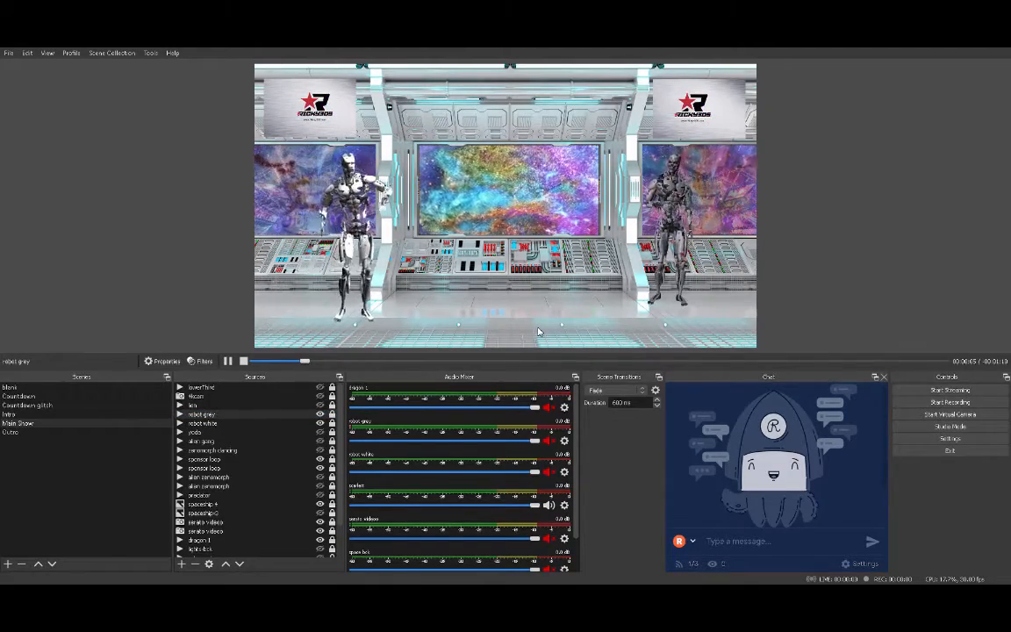
key(Delete)
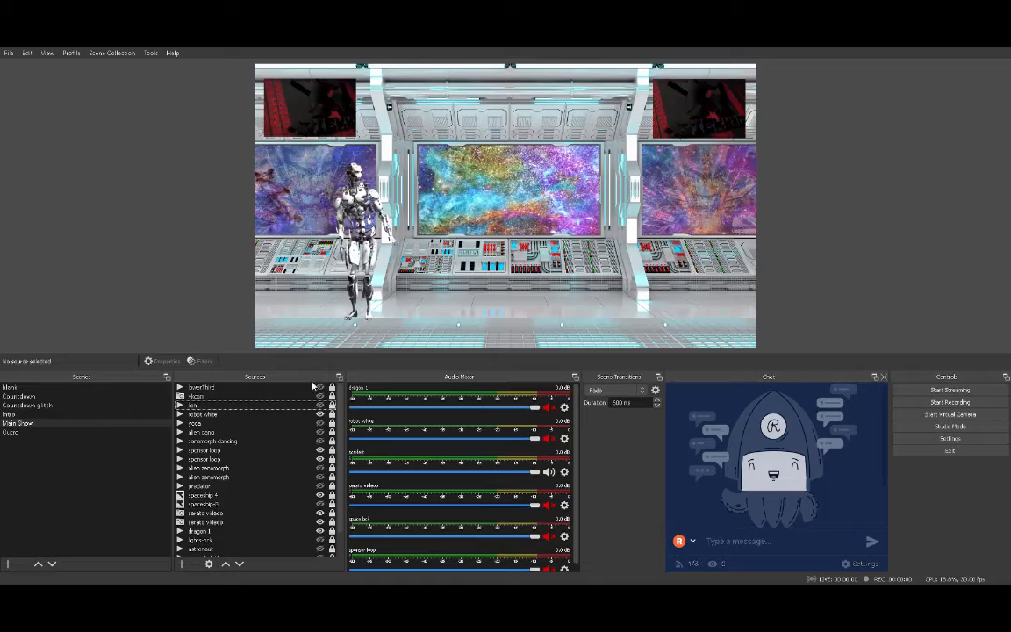
click(277, 416)
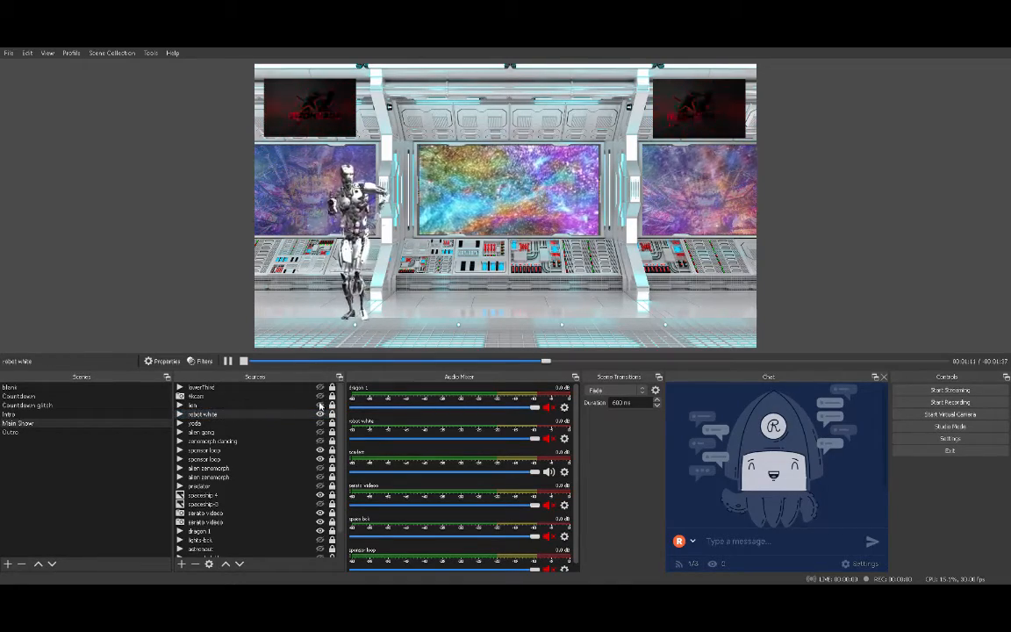
key(Delete)
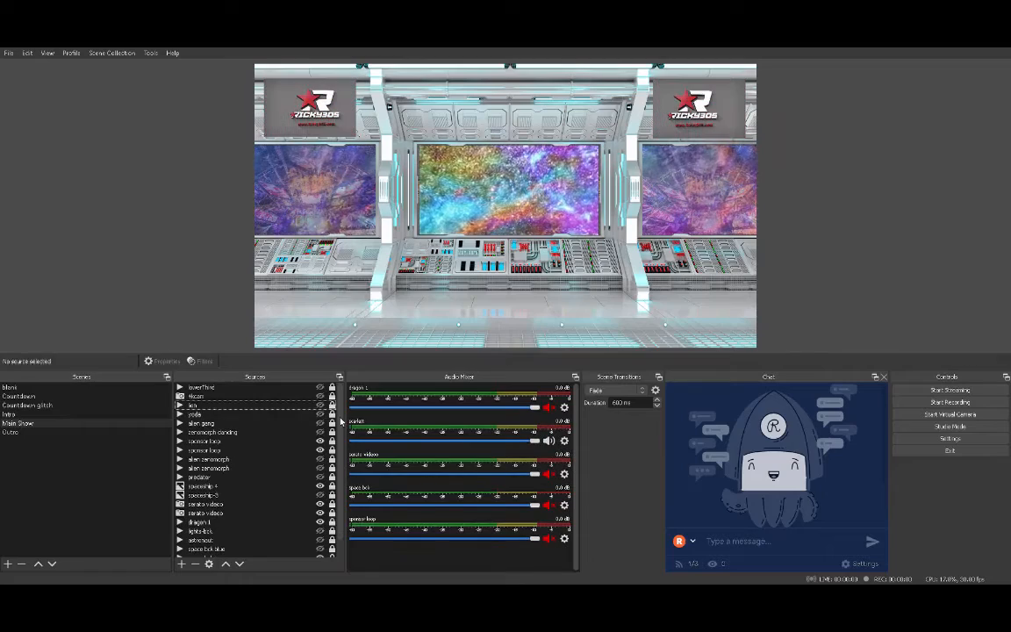
Step: Remove the yoda, alien gang and xenomorph dancing sources from the Main Show scene
click(291, 415)
key(Delete)
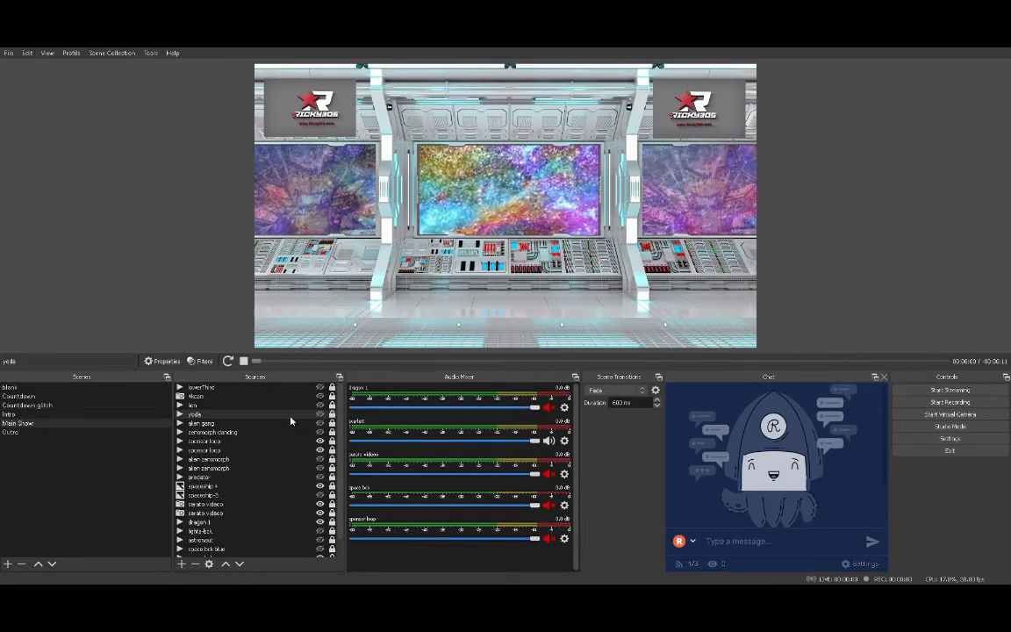
key(Return)
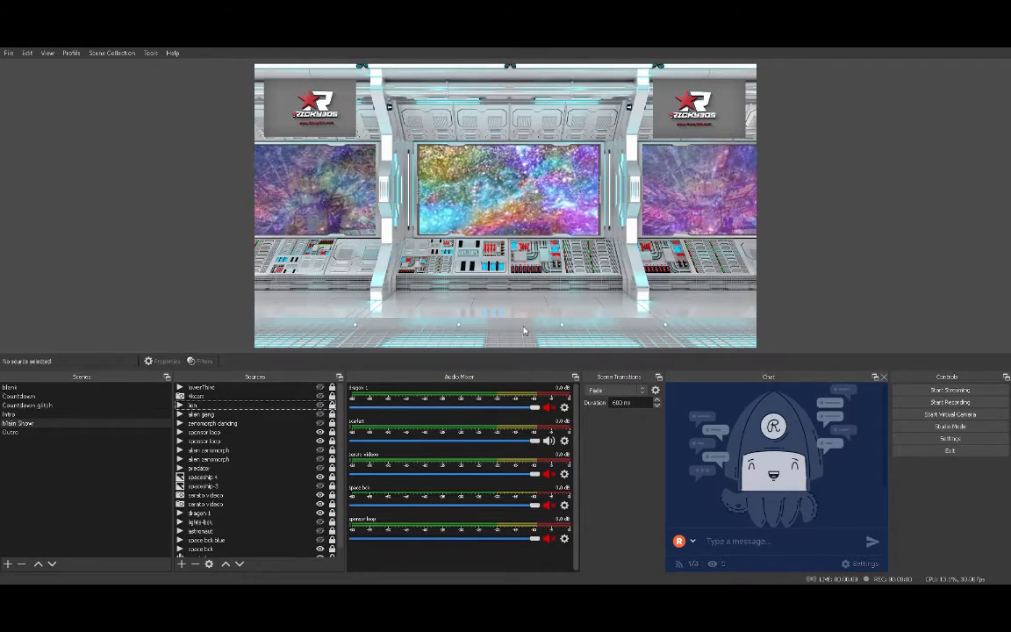
click(298, 415)
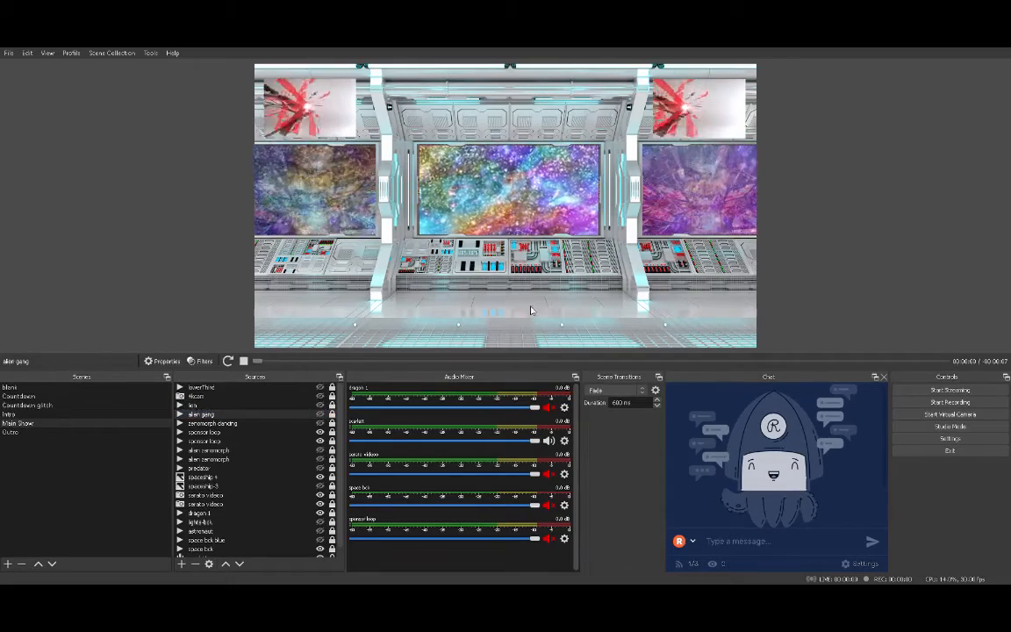
click(531, 311)
click(291, 416)
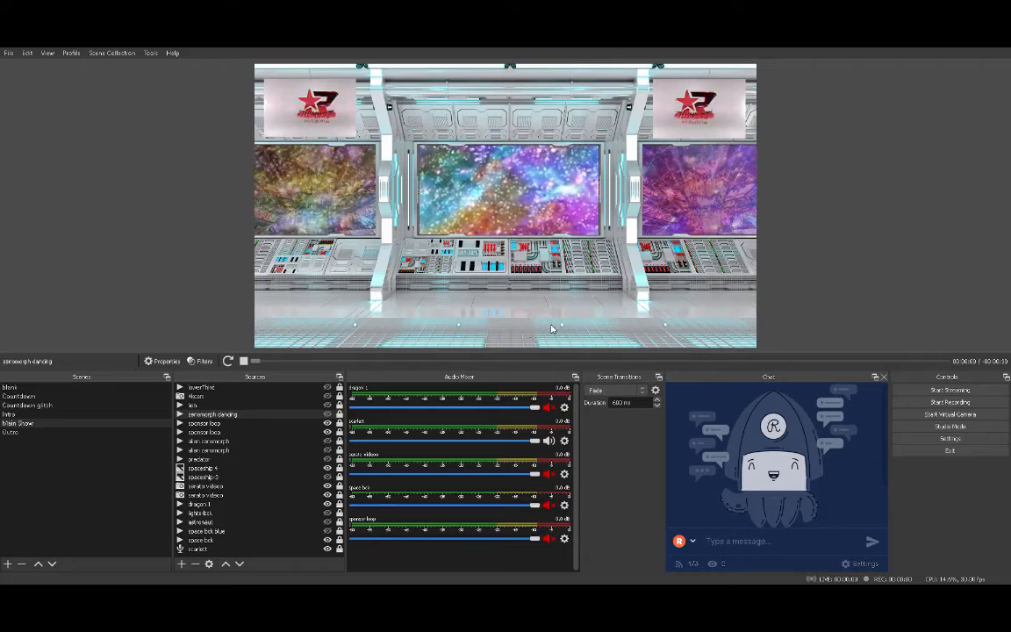
key(Delete)
Step: Hide both sponsor loop sources in the Main Show scene
click(270, 418)
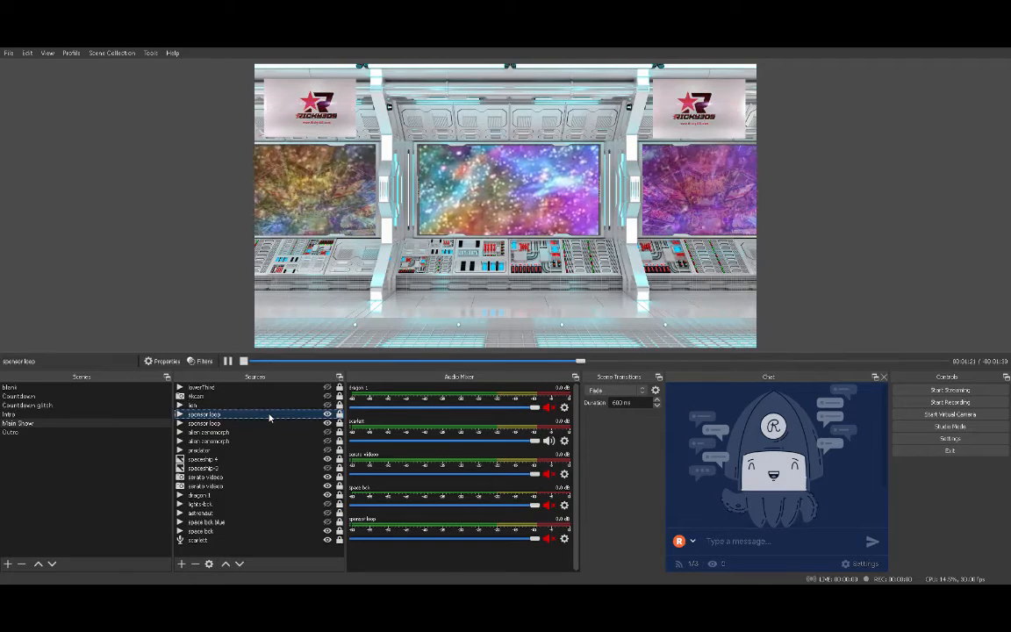
click(327, 415)
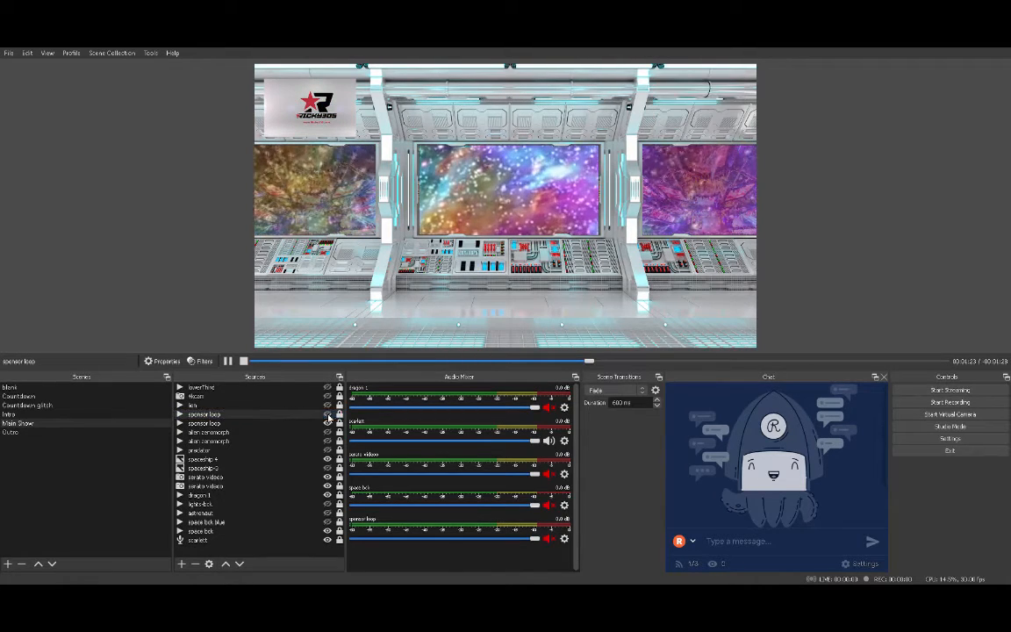
click(327, 424)
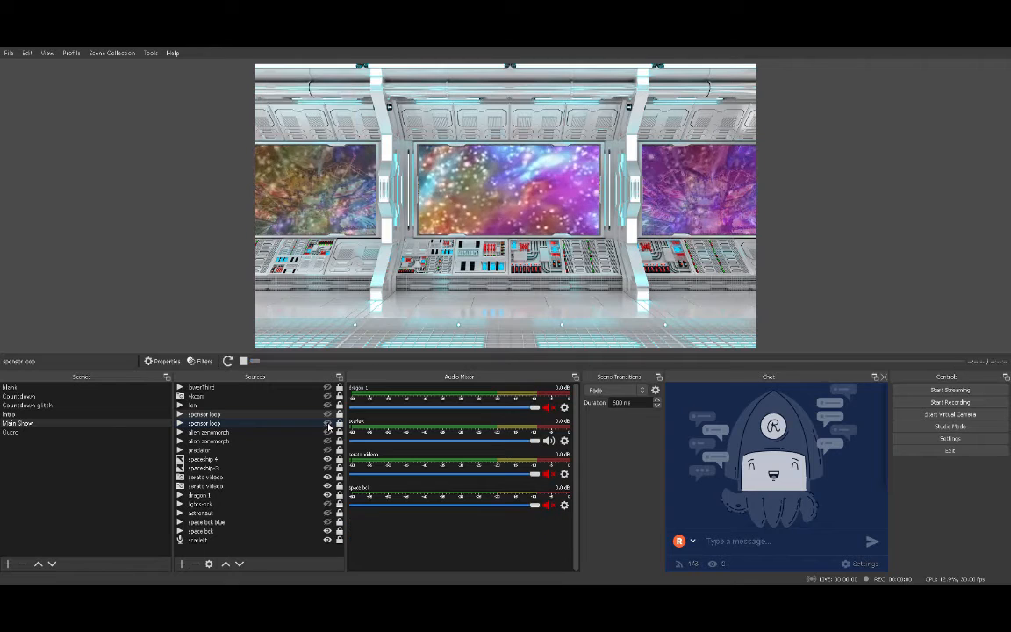
Step: Delete both alien xenomorph sources and the predator source from the Main Show scene
click(313, 433)
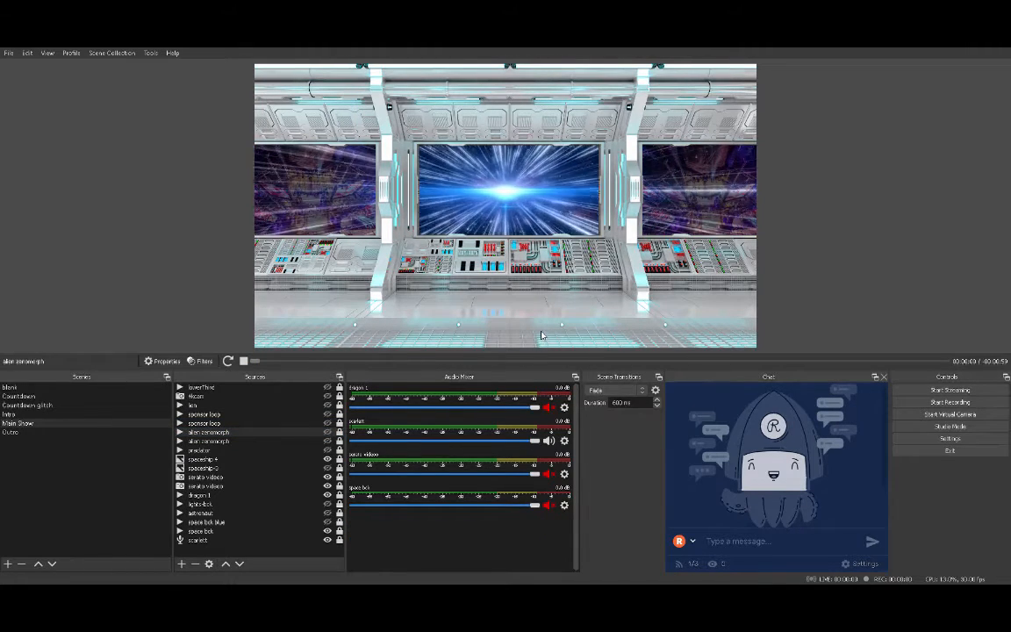
key(Delete)
click(301, 433)
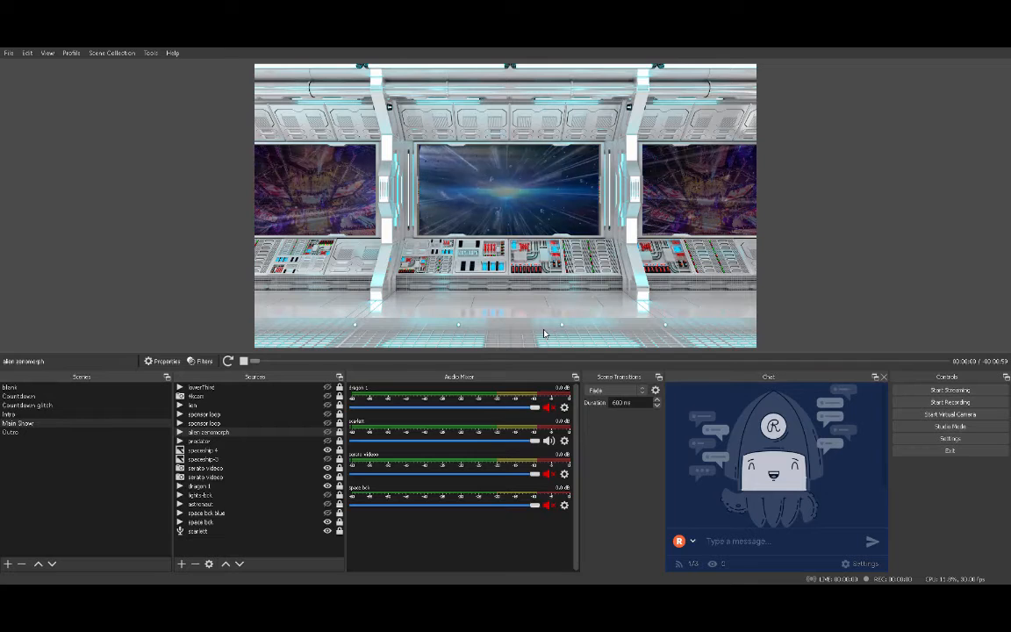
click(544, 334)
click(300, 432)
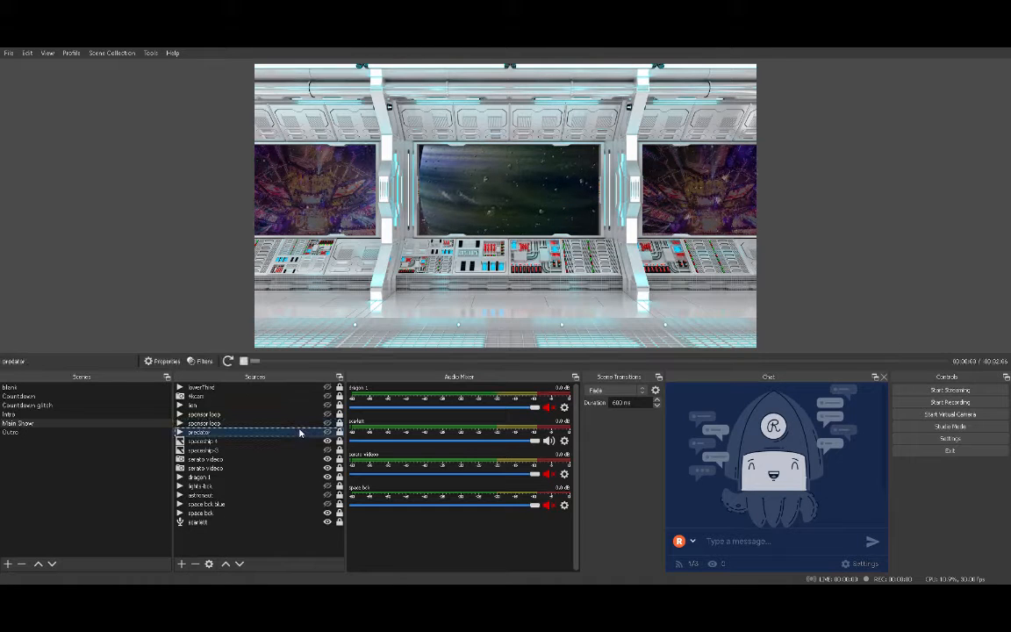
key(Delete)
click(532, 328)
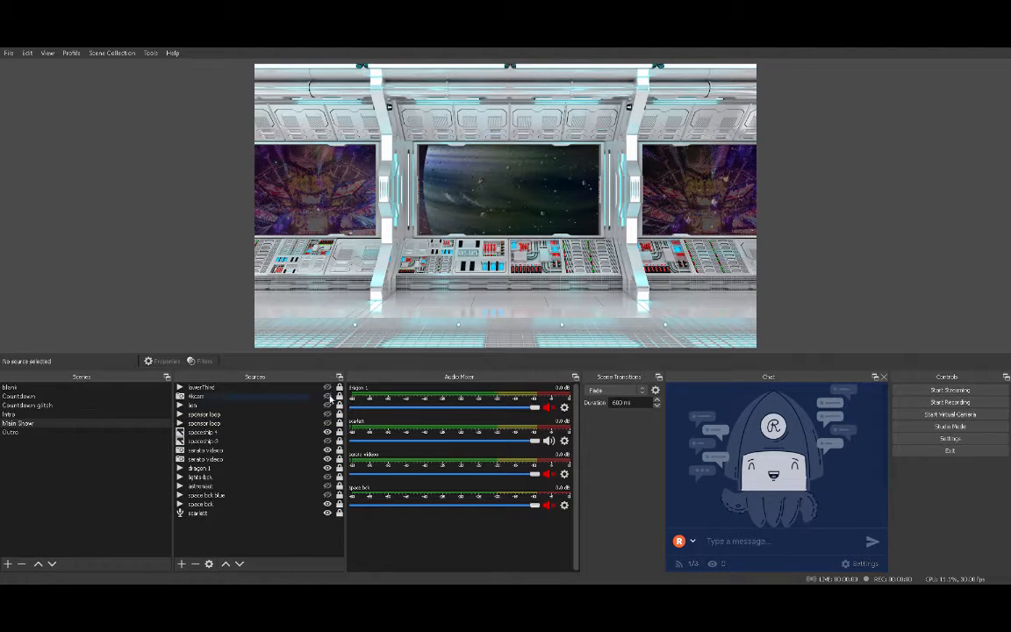
Step: Delete the spaceship 4 and spaceship-3 background images from the Main Show scene
click(297, 431)
key(Delete)
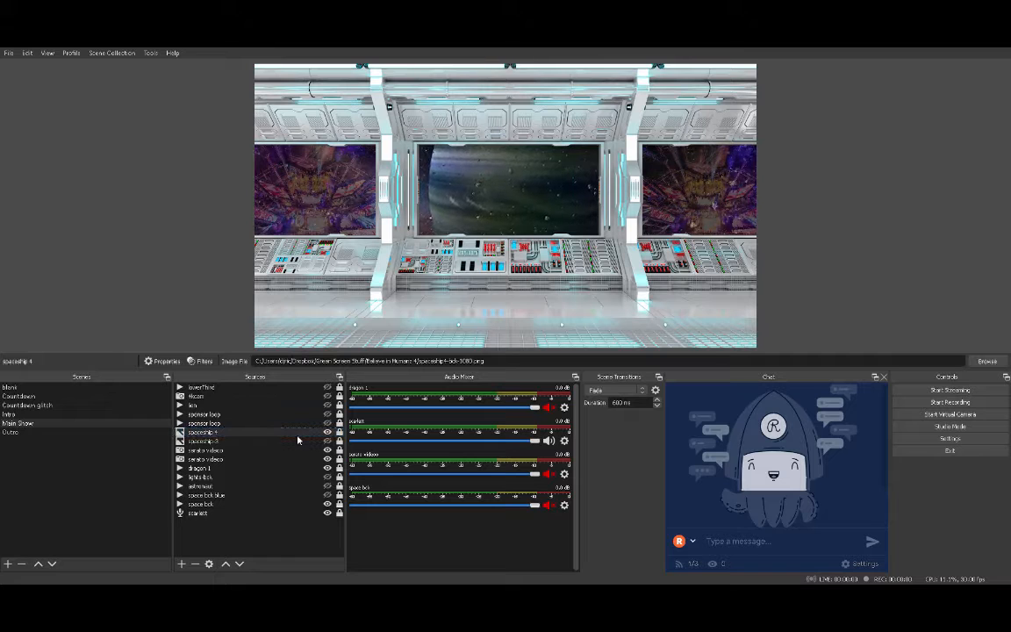
click(536, 332)
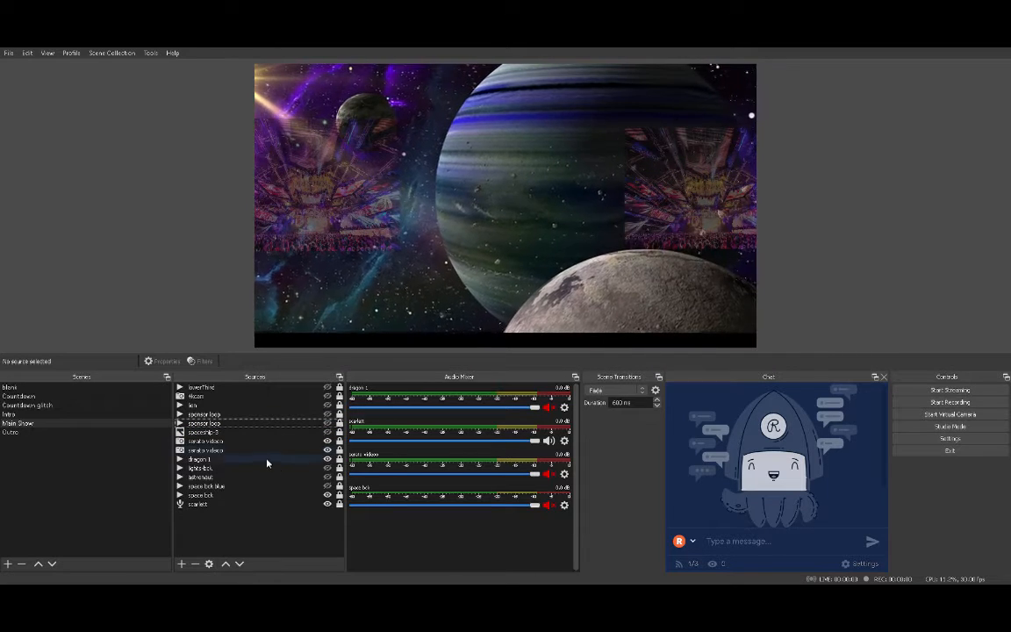
click(274, 435)
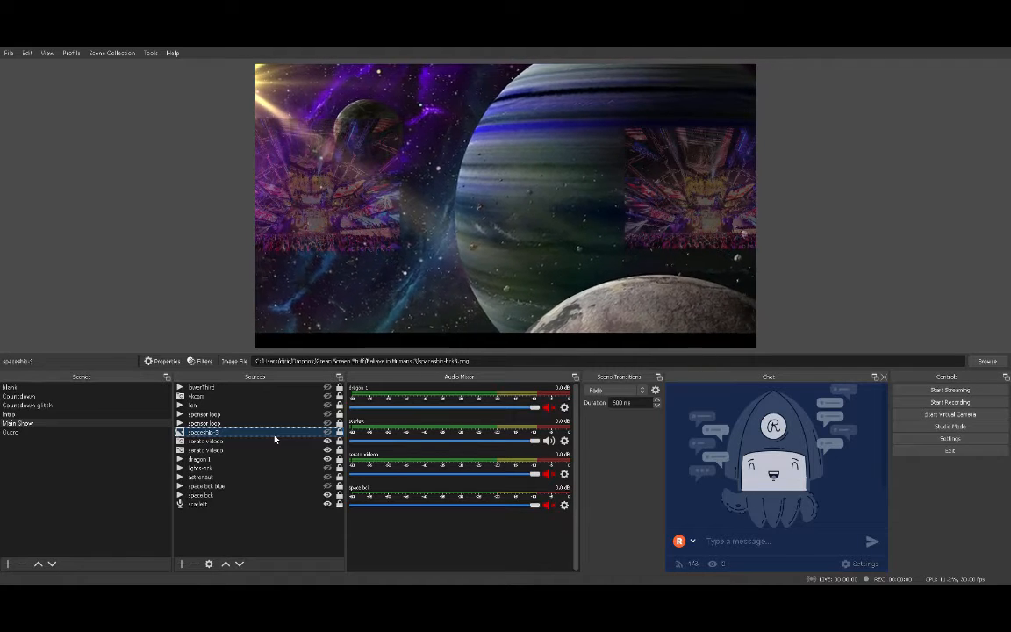
key(Delete)
click(536, 332)
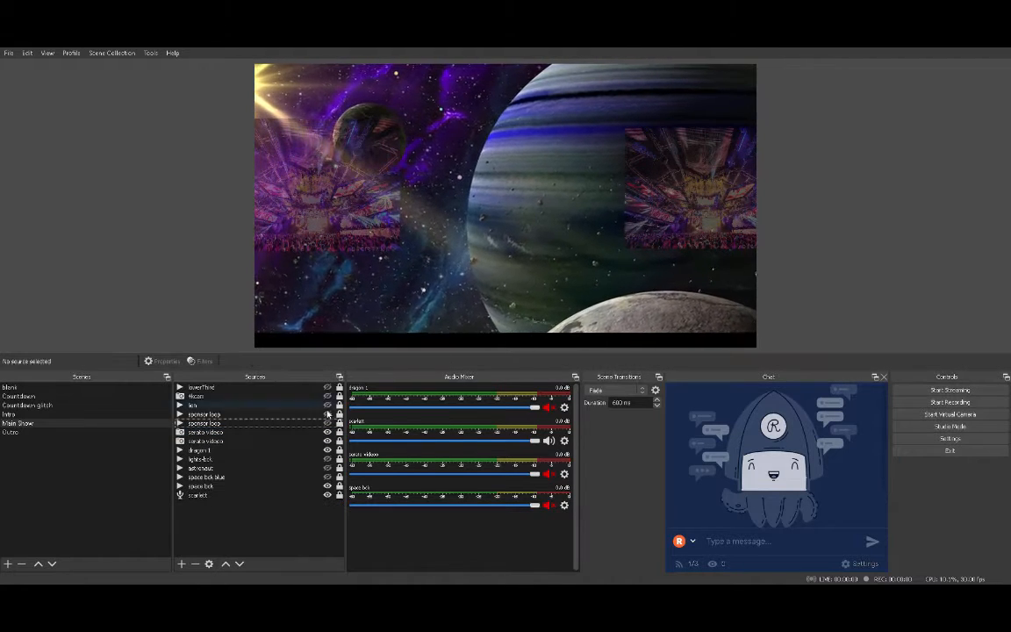
Step: Hide both serato video sources and delete the dragon 1 source
click(307, 433)
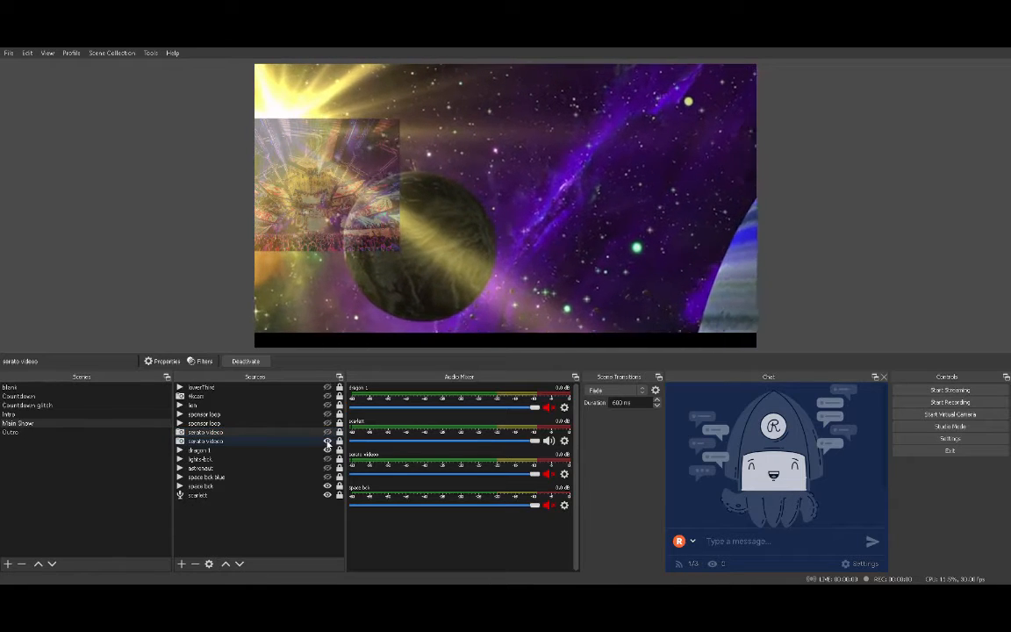
click(327, 443)
click(308, 451)
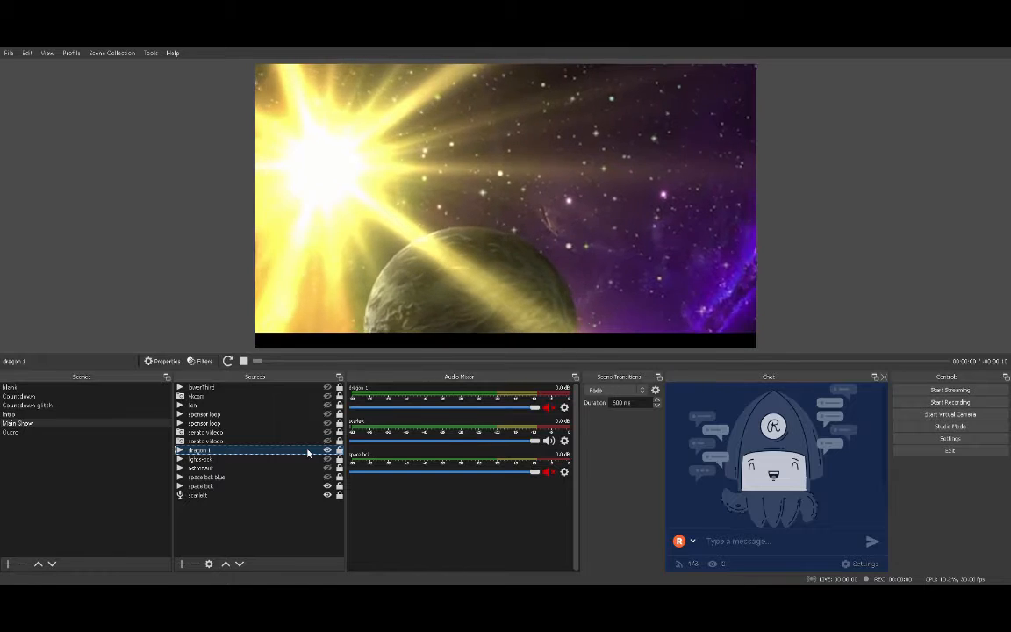
click(328, 451)
click(329, 451)
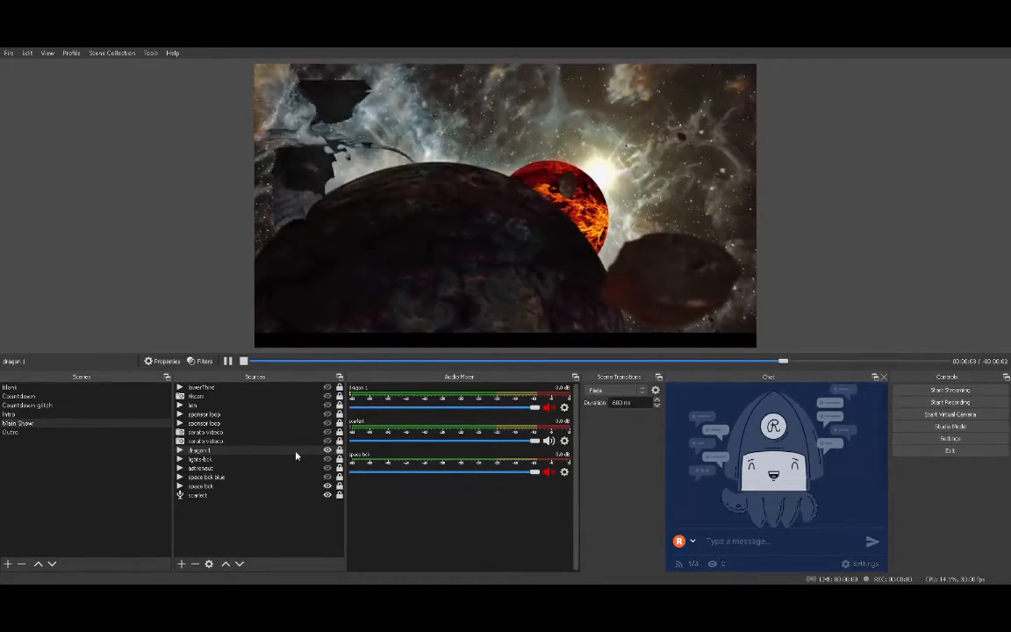
key(Delete)
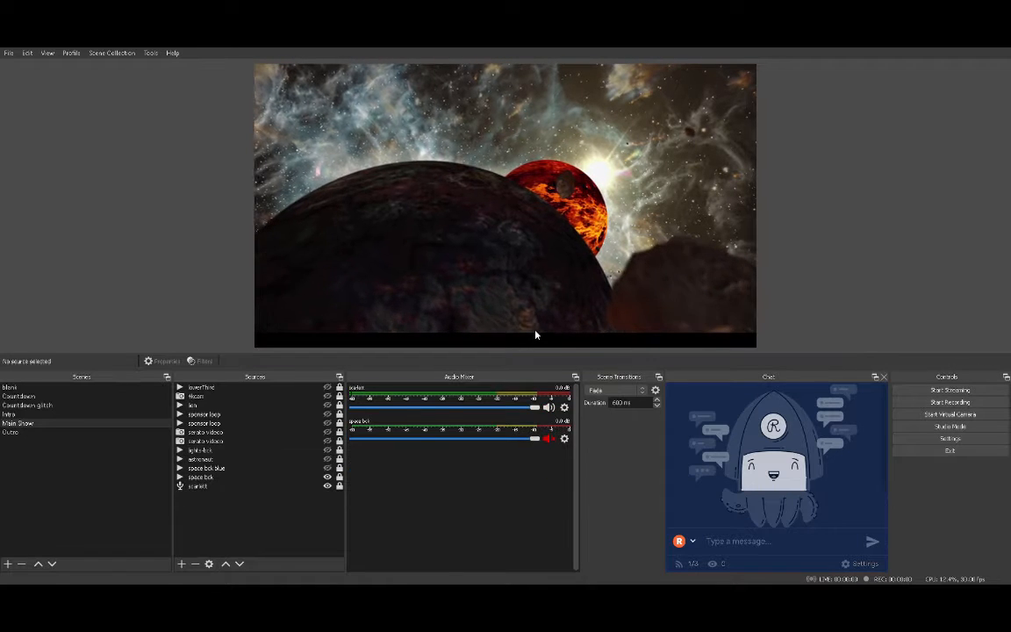
Step: Preview the lights-bck and astronaut sources by toggling their visibility, and delete each of them from the scene
click(327, 450)
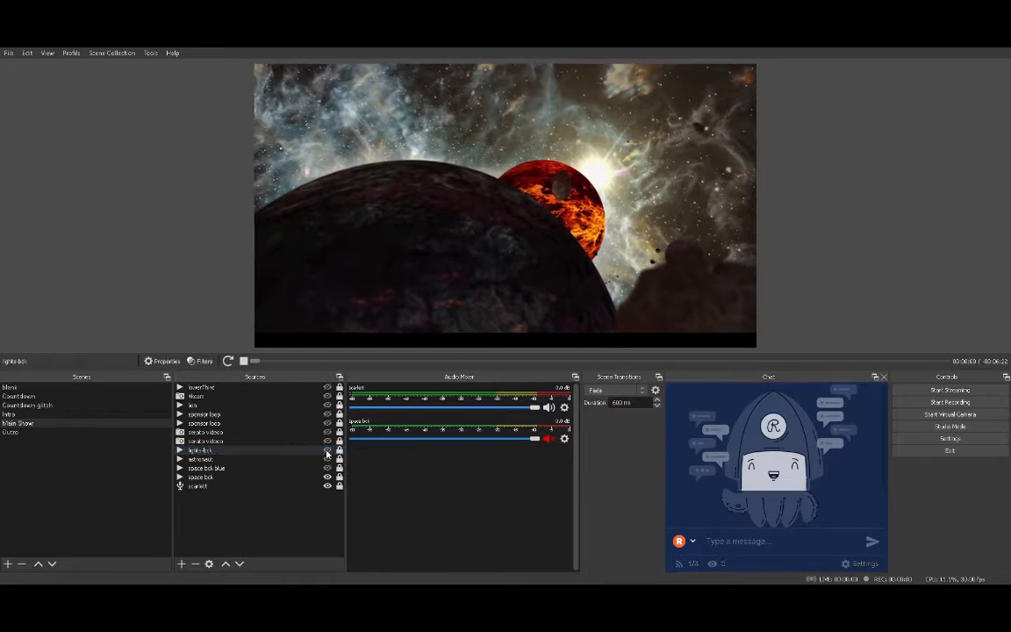
click(327, 450)
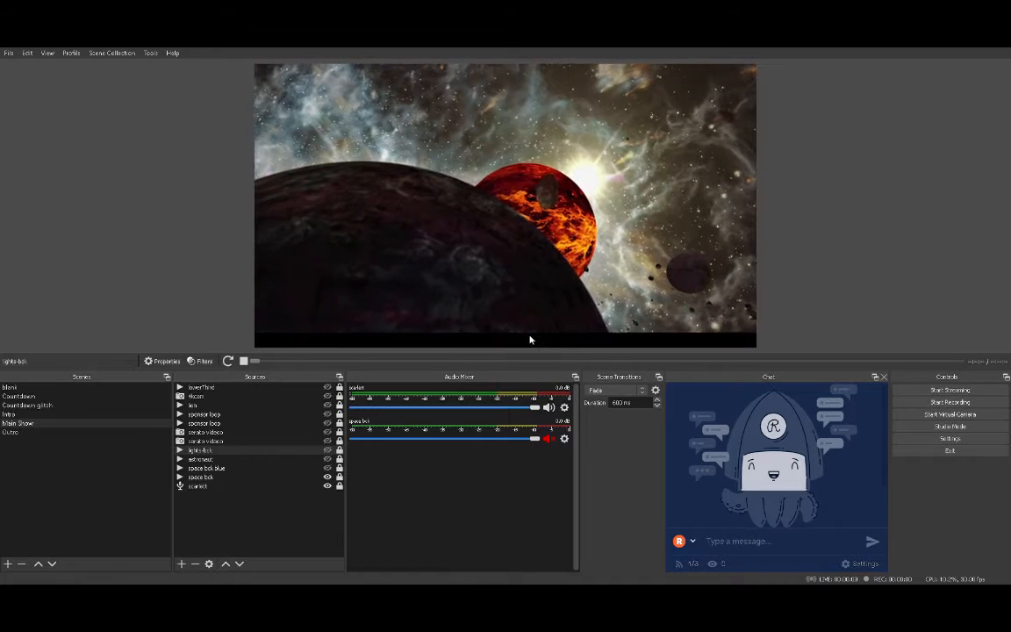
key(Delete)
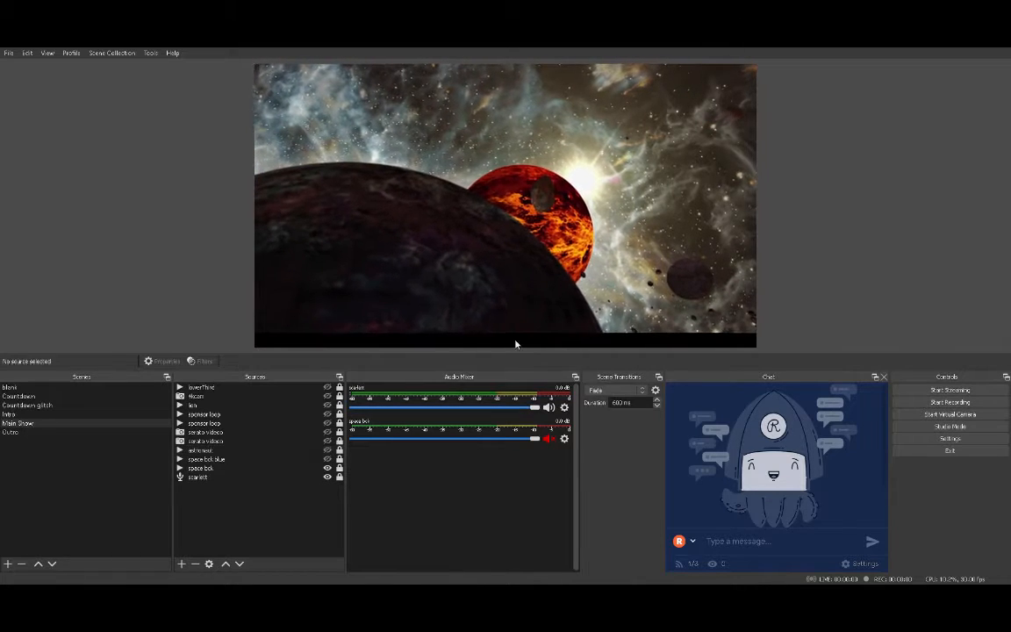
click(327, 450)
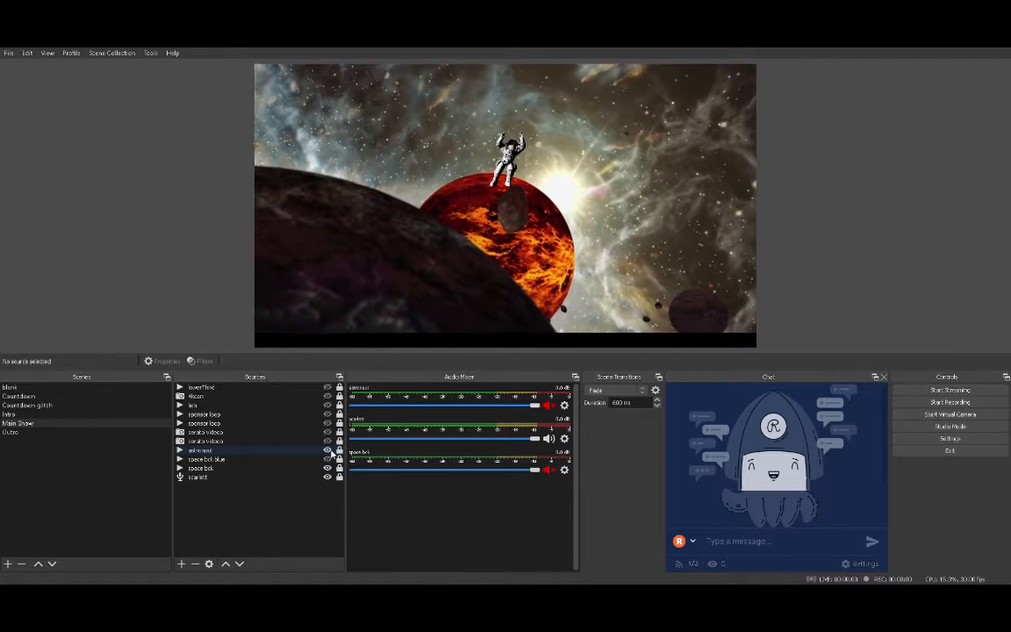
click(328, 450)
click(313, 454)
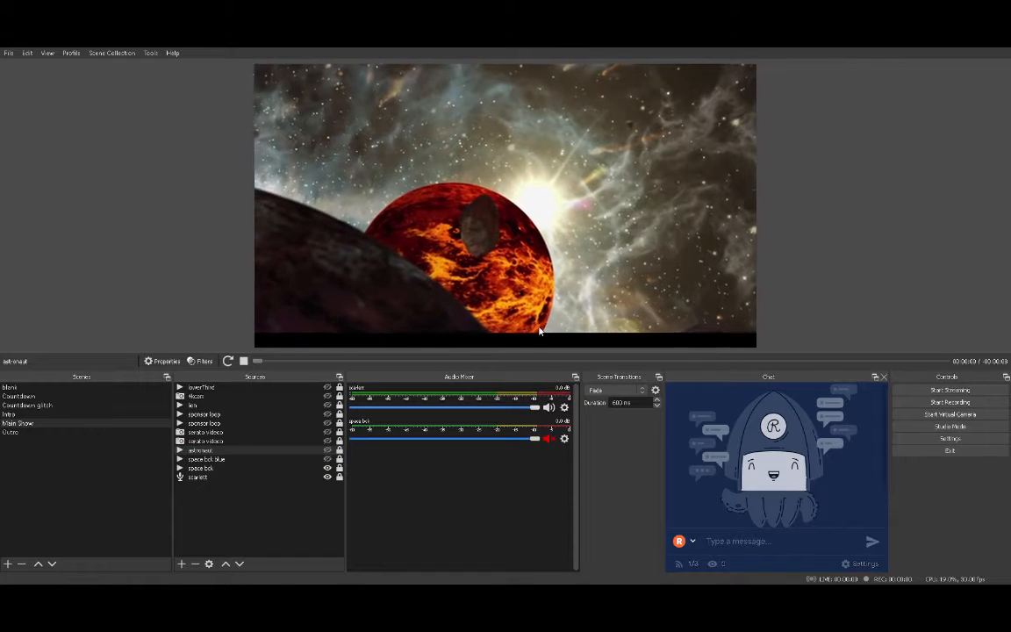
click(543, 331)
Step: Toggle the visibility of the space bck blue source to check it, and delete it from the scene
click(309, 451)
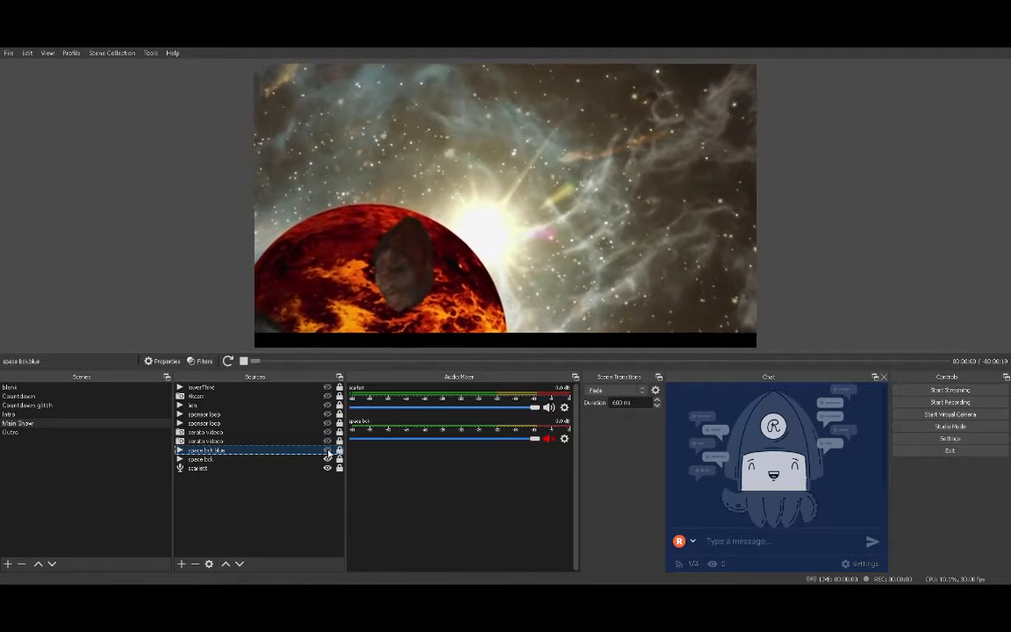
click(327, 450)
click(327, 450)
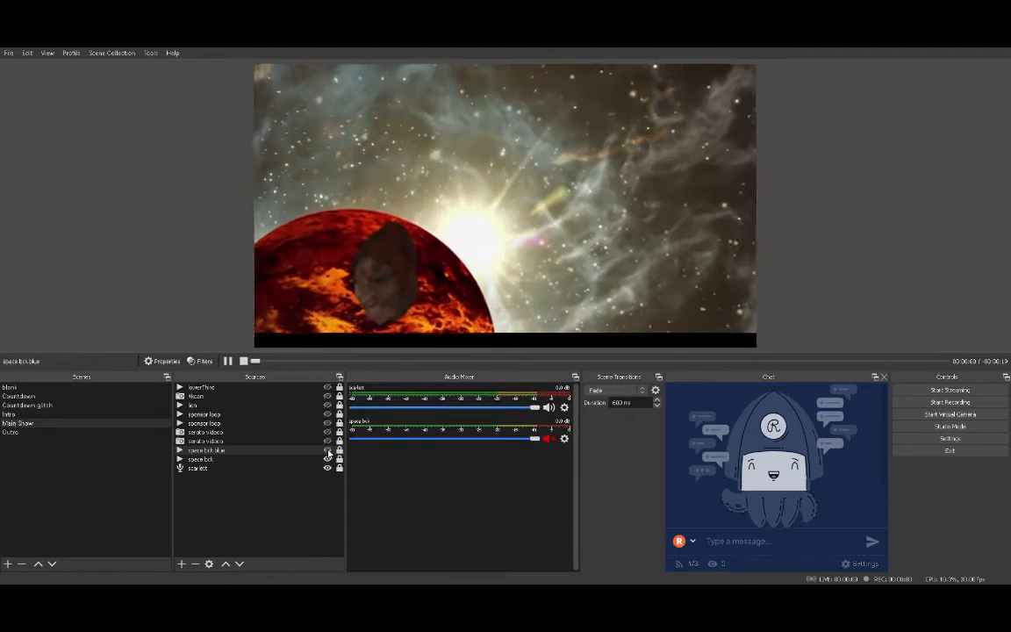
click(525, 314)
Step: Hide and show the space bck source to check it, and delete it from the Main Show scene
click(313, 453)
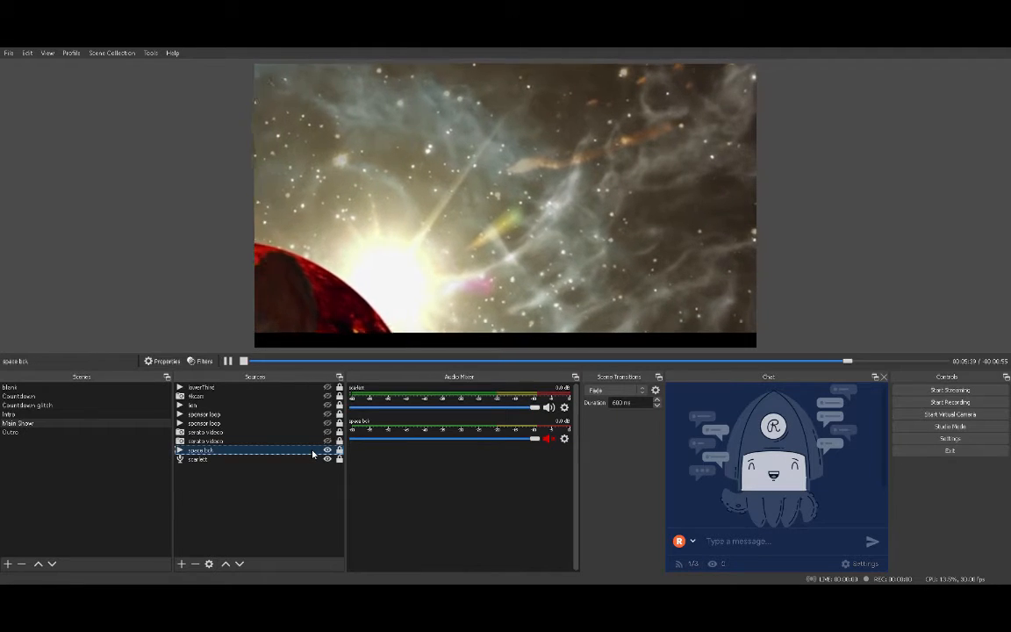
click(327, 449)
click(328, 450)
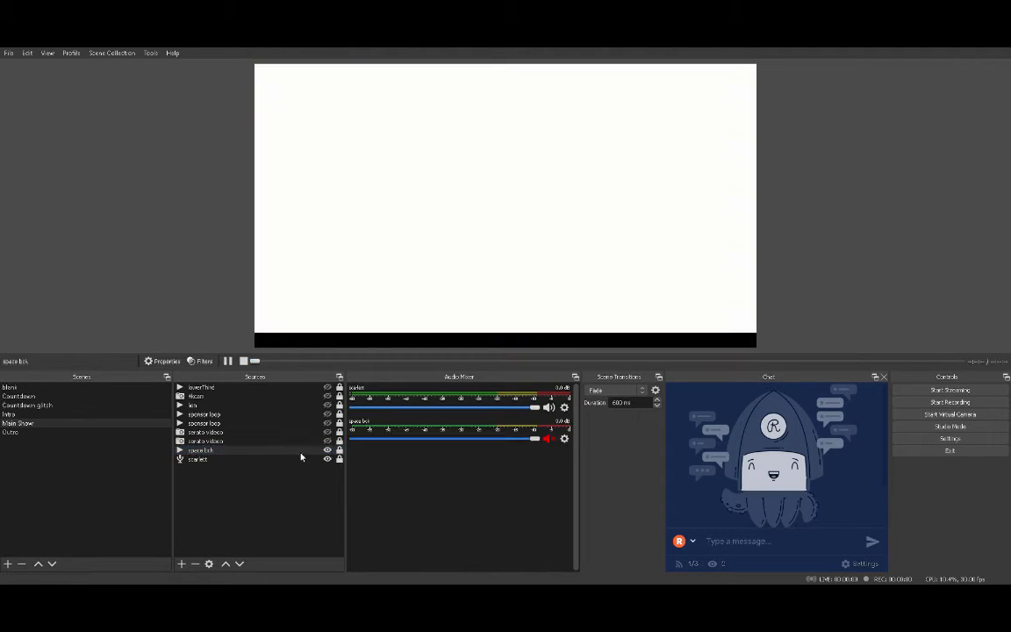
key(Delete)
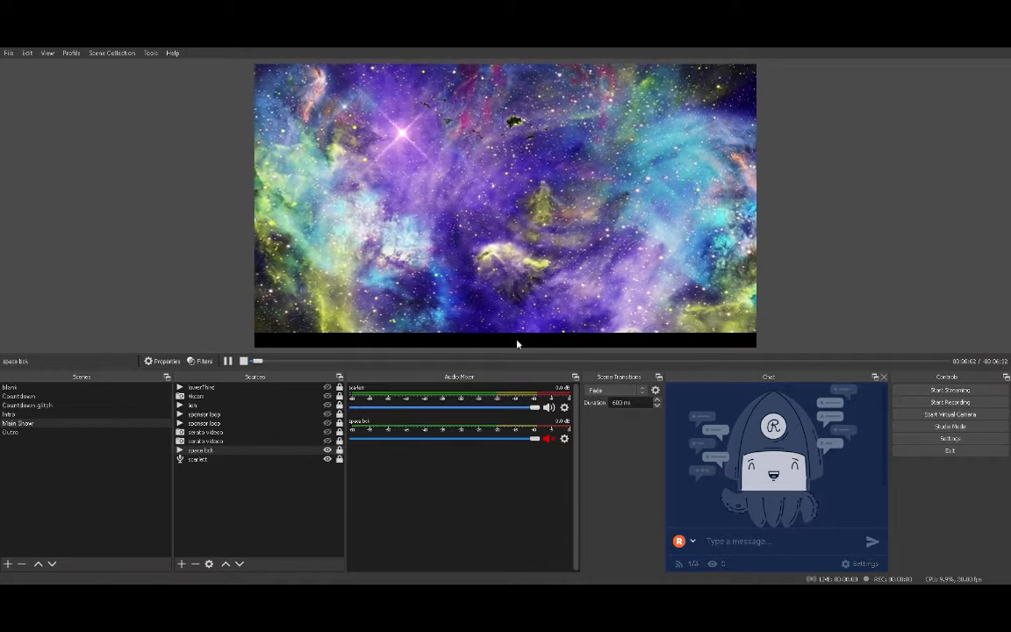
click(528, 333)
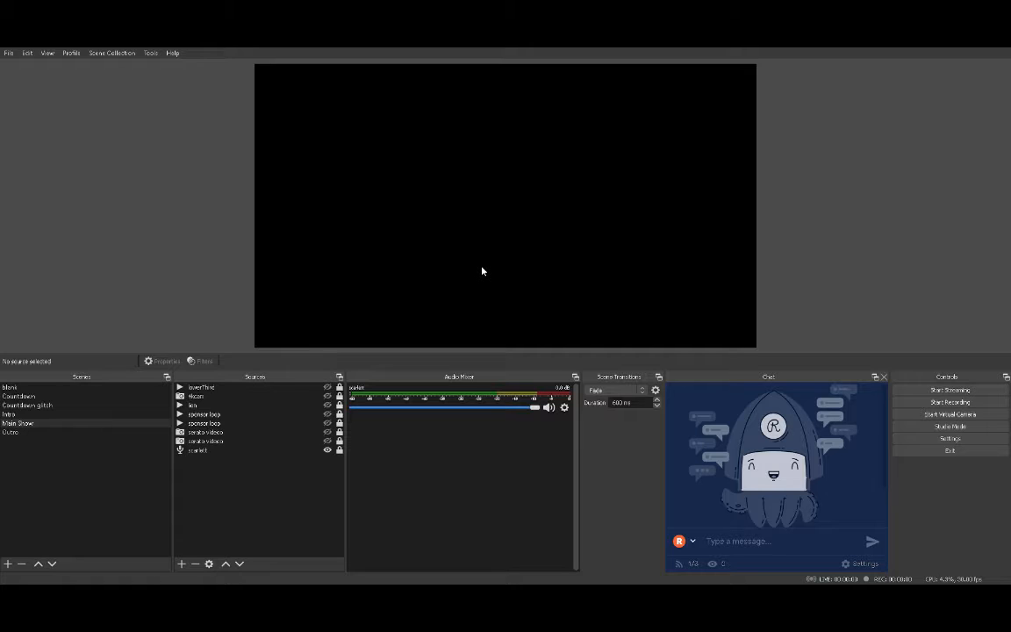
Step: Add Halloween-House-1.png as the image source mansion1 and lock it in place below the sponsor loop sources
key(Return)
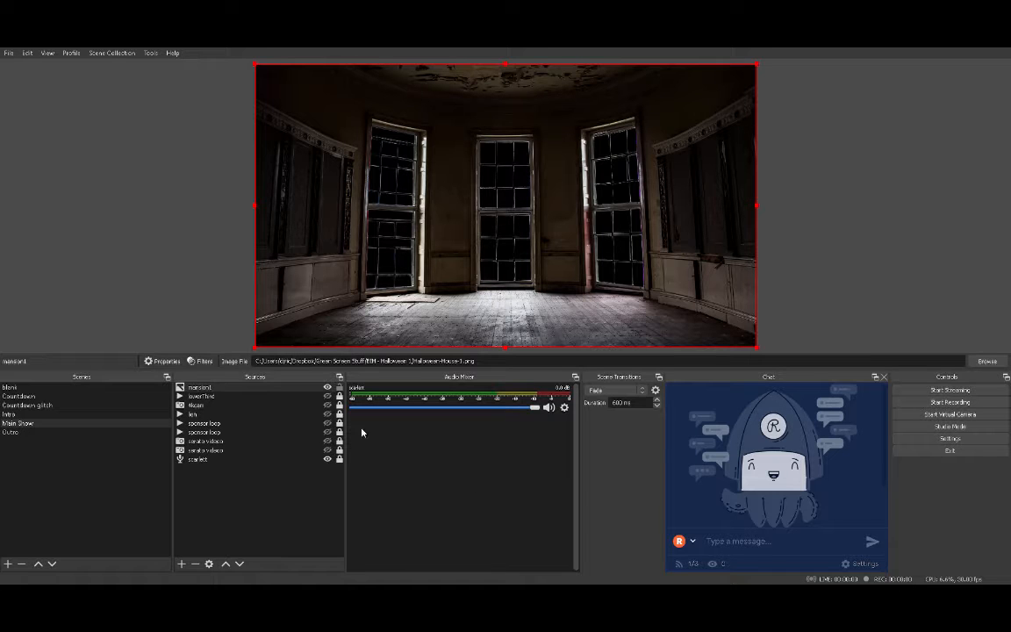
click(339, 388)
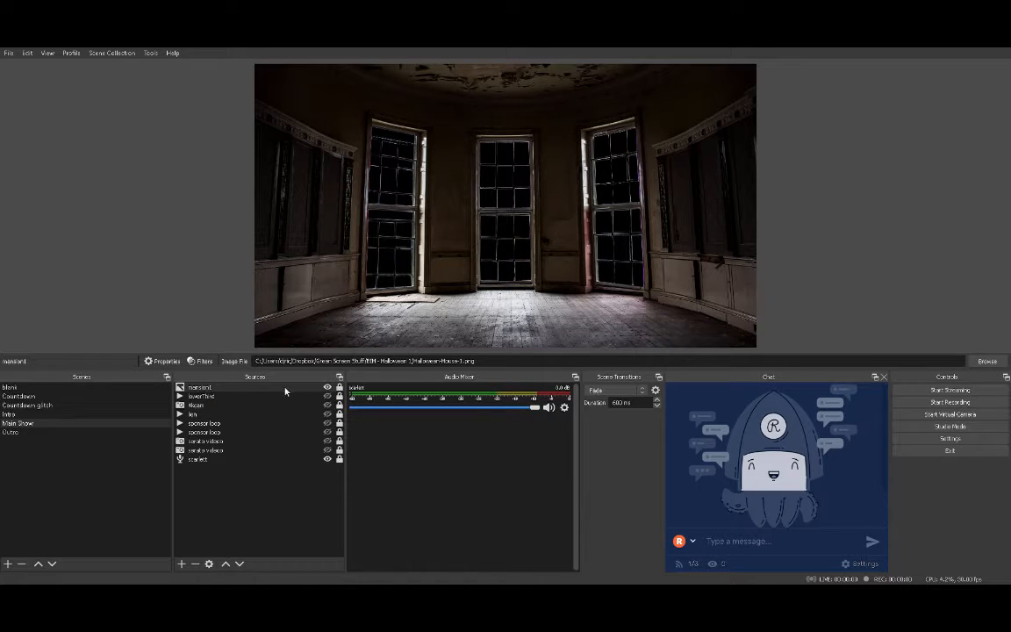
drag(285, 392, 273, 439)
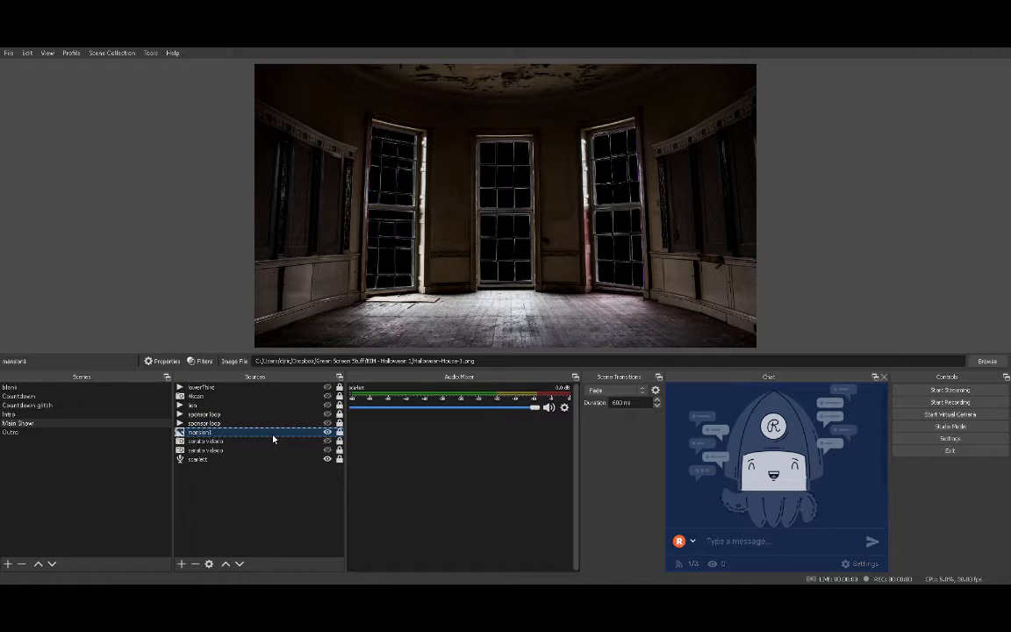
Step: Make both serato video sources visible behind the mansion image and unlock the upper one
click(311, 441)
click(327, 441)
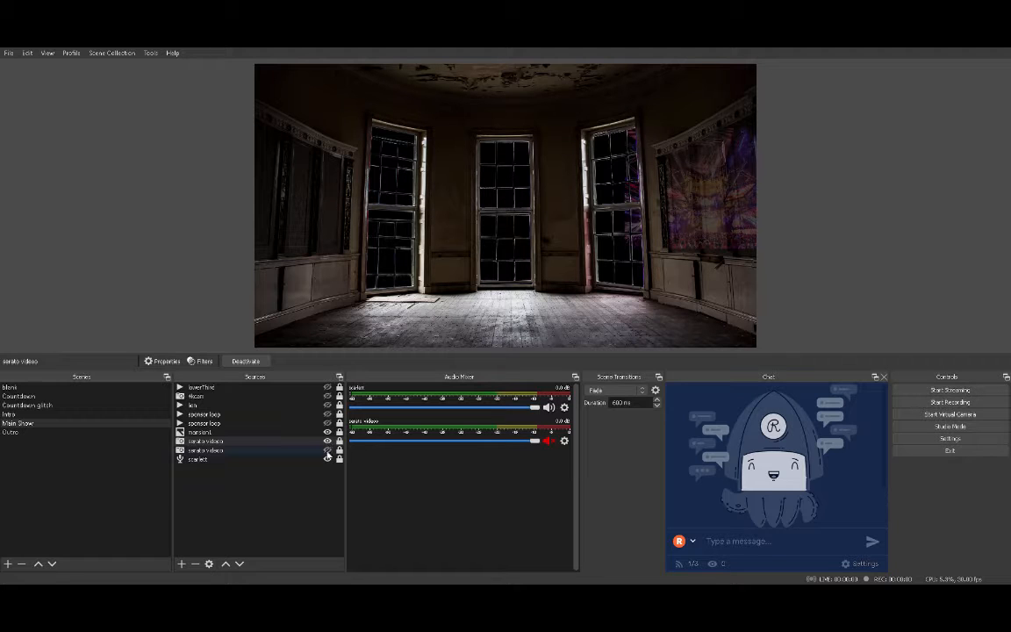
click(328, 451)
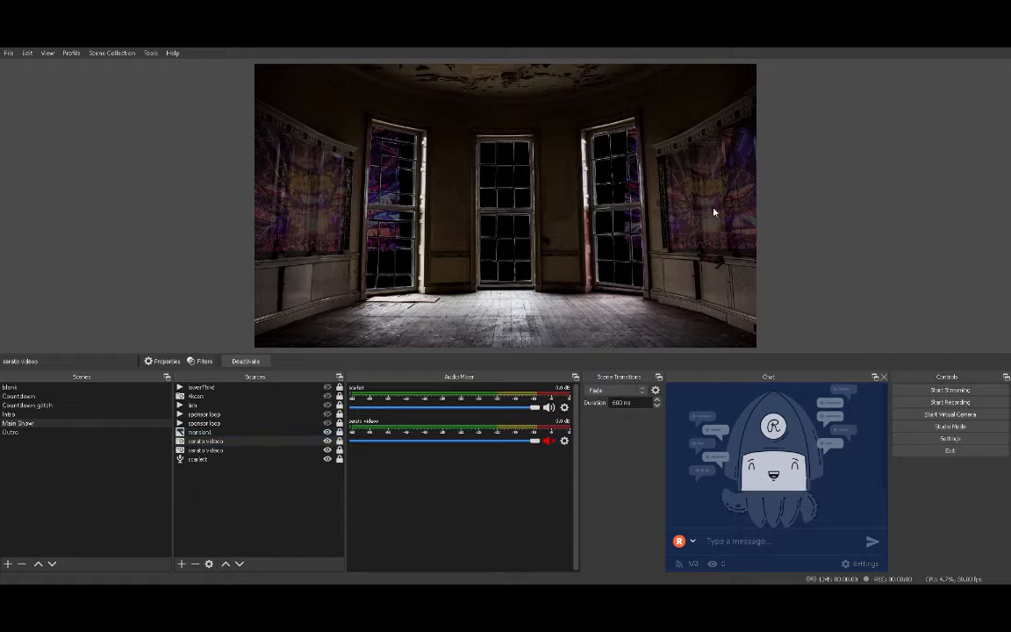
click(328, 442)
click(339, 443)
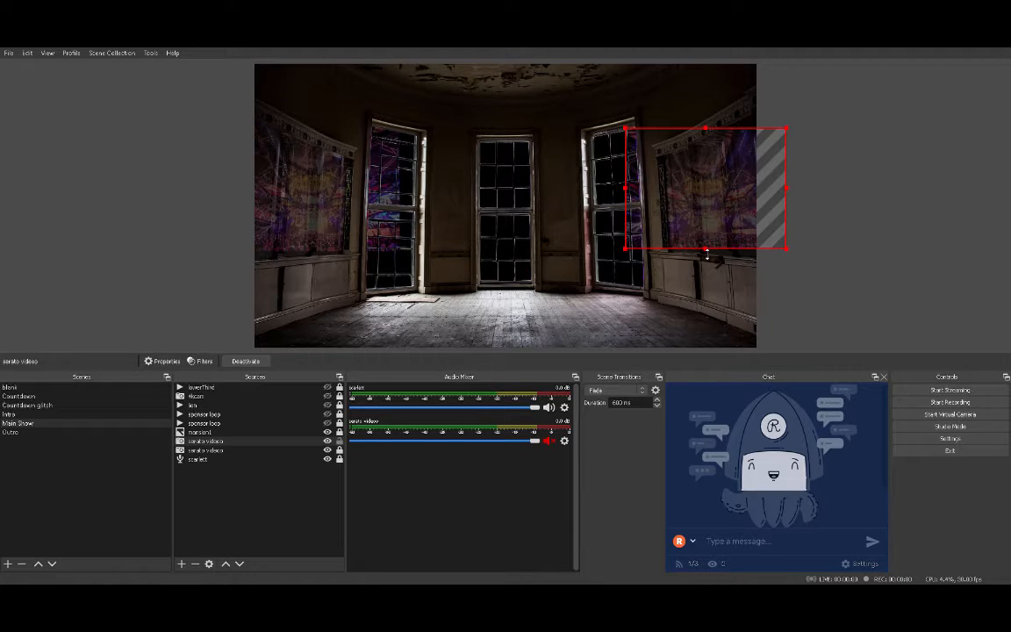
Step: Try to stretch, enlarge and reposition the unlocked serato video so it fills the mansion's right wall panel
drag(706, 255, 706, 264)
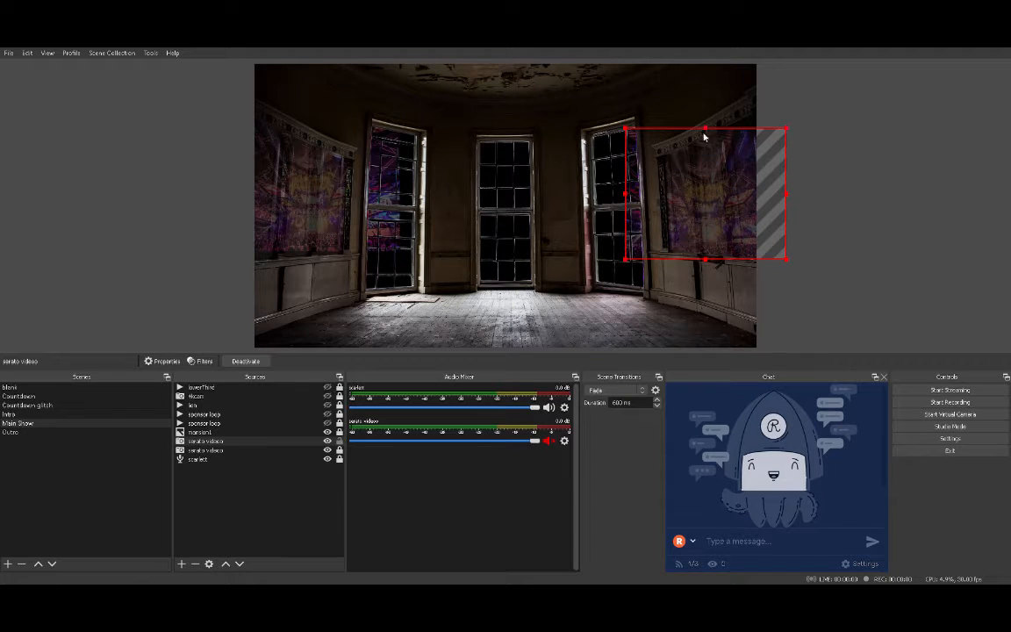
drag(625, 128, 595, 118)
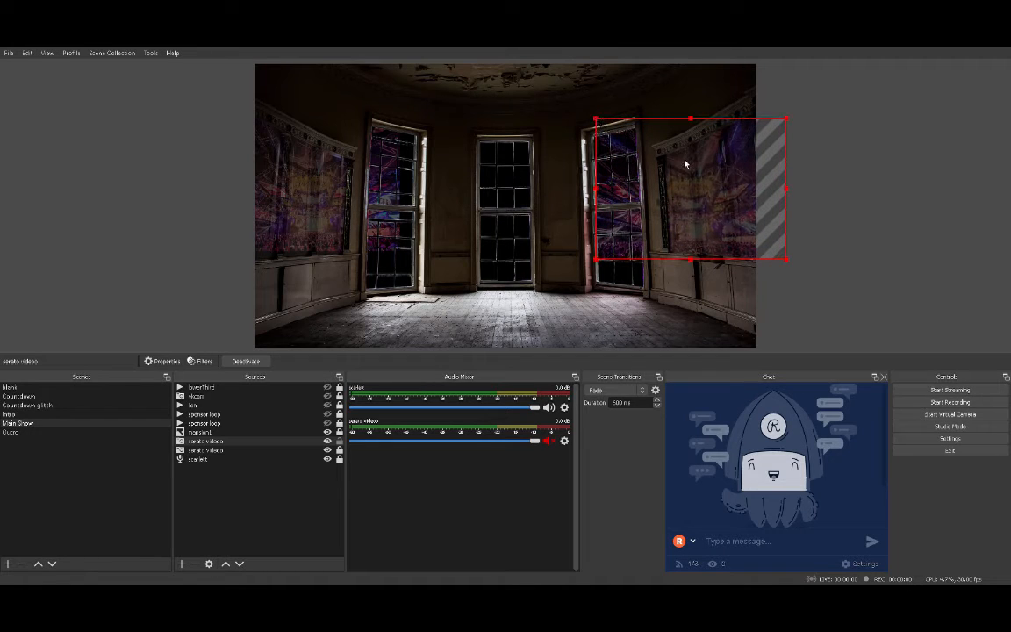
drag(685, 163, 726, 165)
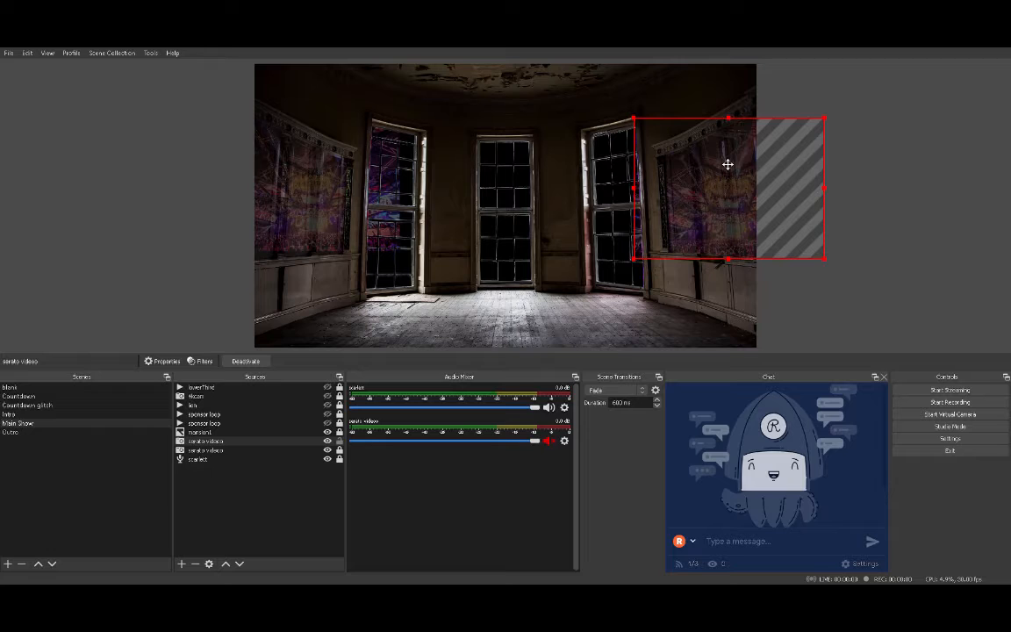
click(727, 110)
click(728, 131)
drag(729, 123, 729, 114)
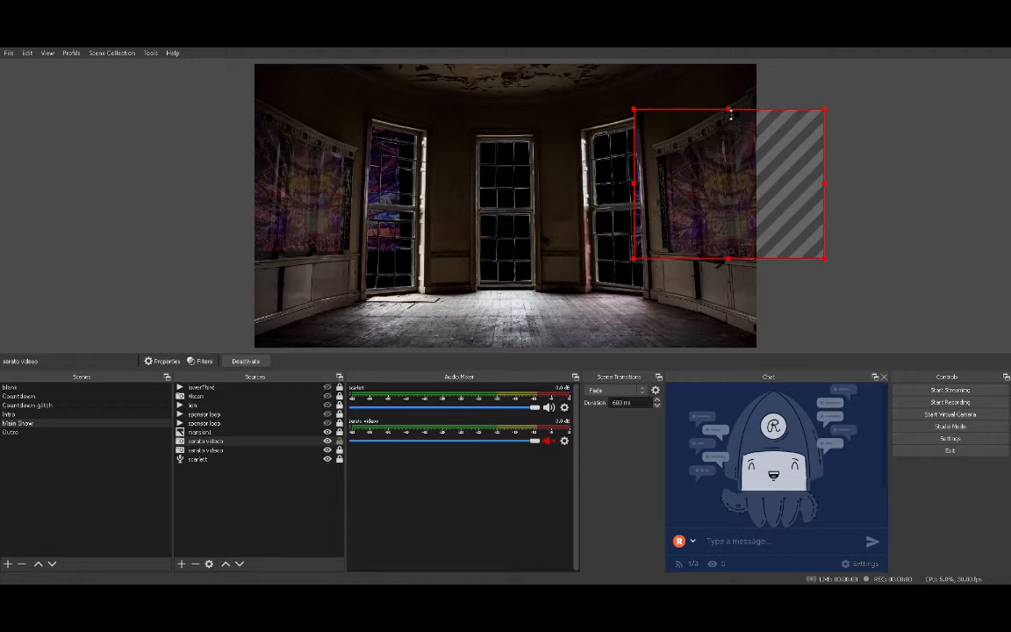
drag(730, 175, 718, 179)
drag(620, 113, 610, 106)
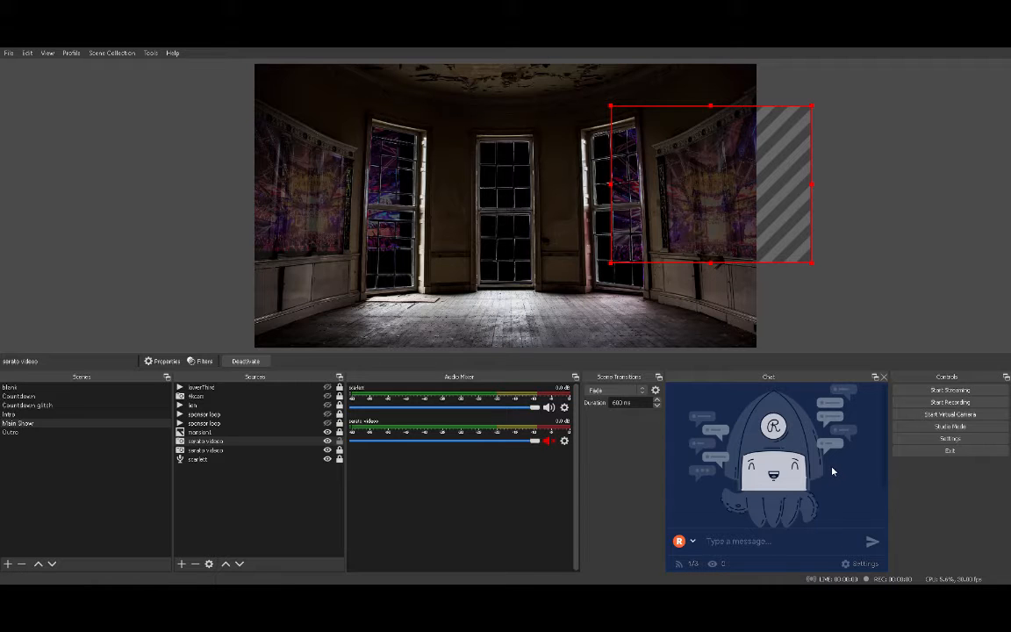
Step: Fit the upper serato video to the full canvas and scale it down proportionally into the canvas's upper-right corner
key(ctrl+f)
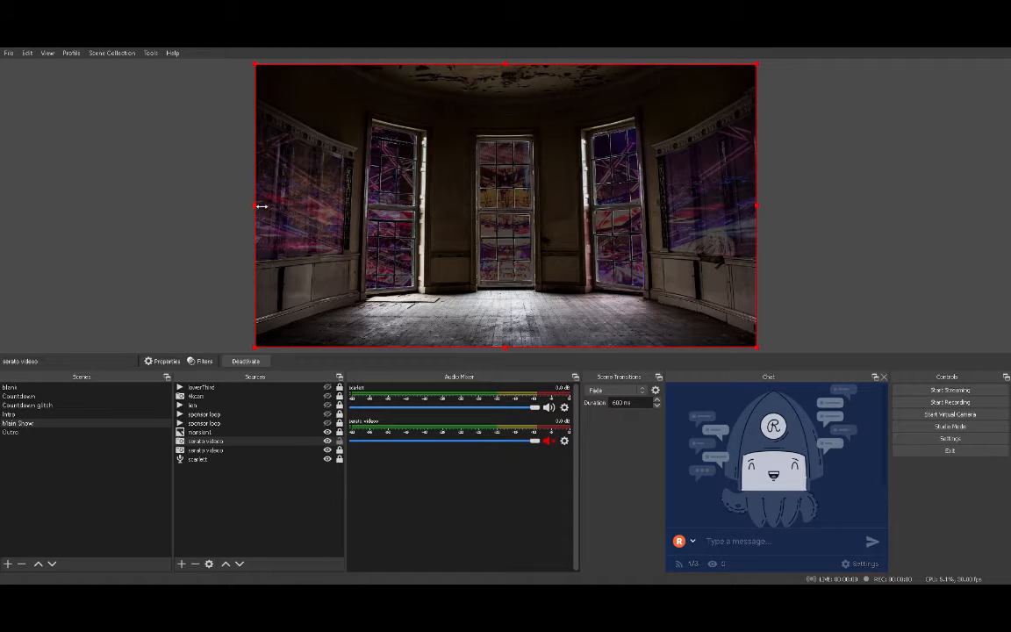
drag(261, 205, 409, 205)
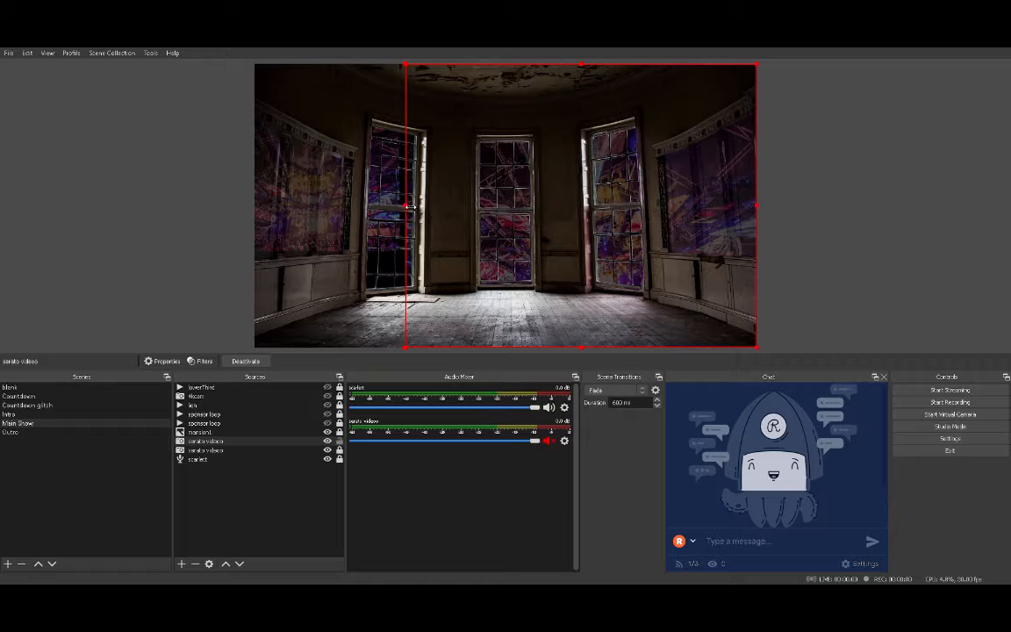
drag(406, 207, 306, 289)
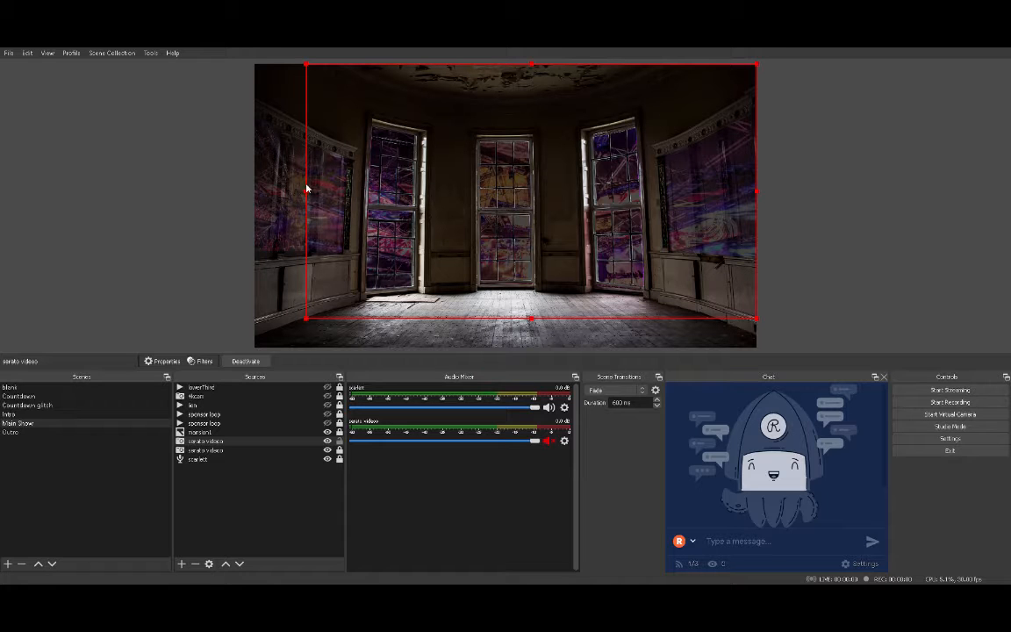
drag(310, 191, 542, 151)
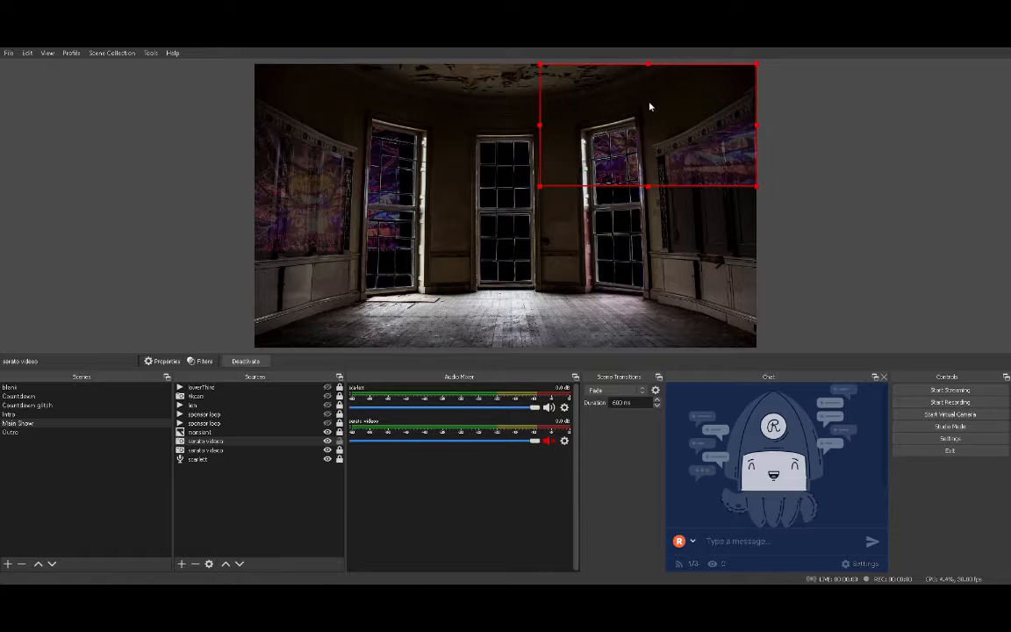
Step: Enlarge and position the upper serato video over the right wall panel, and crop its left side clear of the window
drag(649, 104, 709, 140)
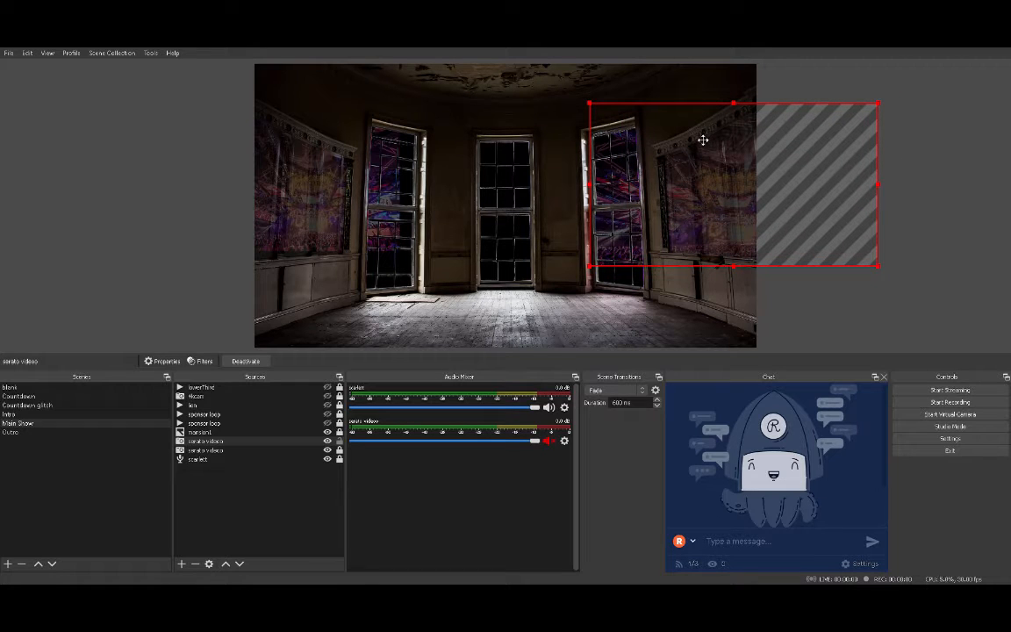
drag(708, 139, 701, 139)
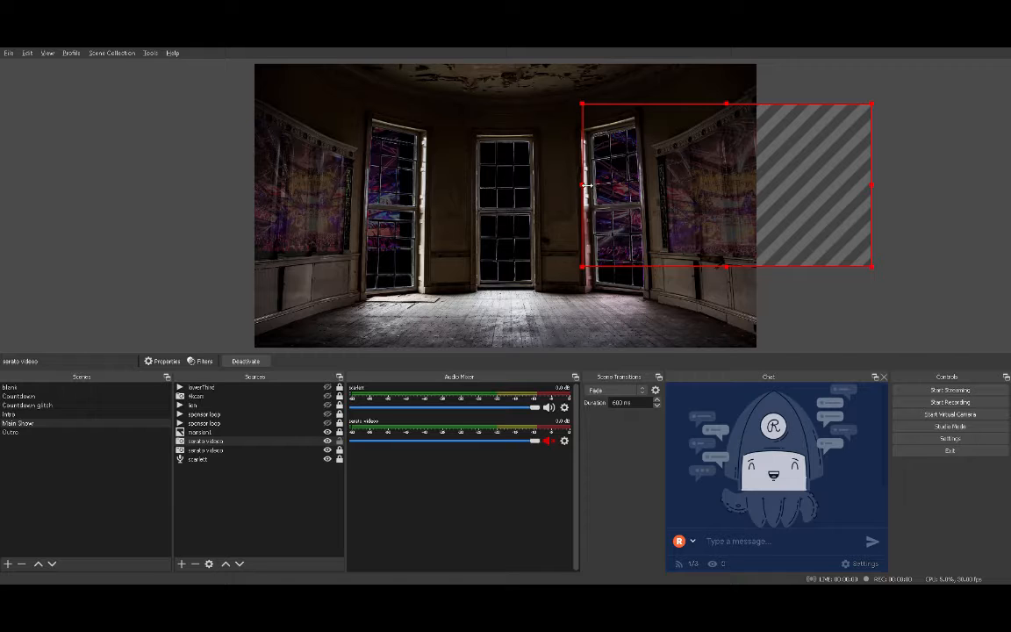
drag(587, 185, 660, 187)
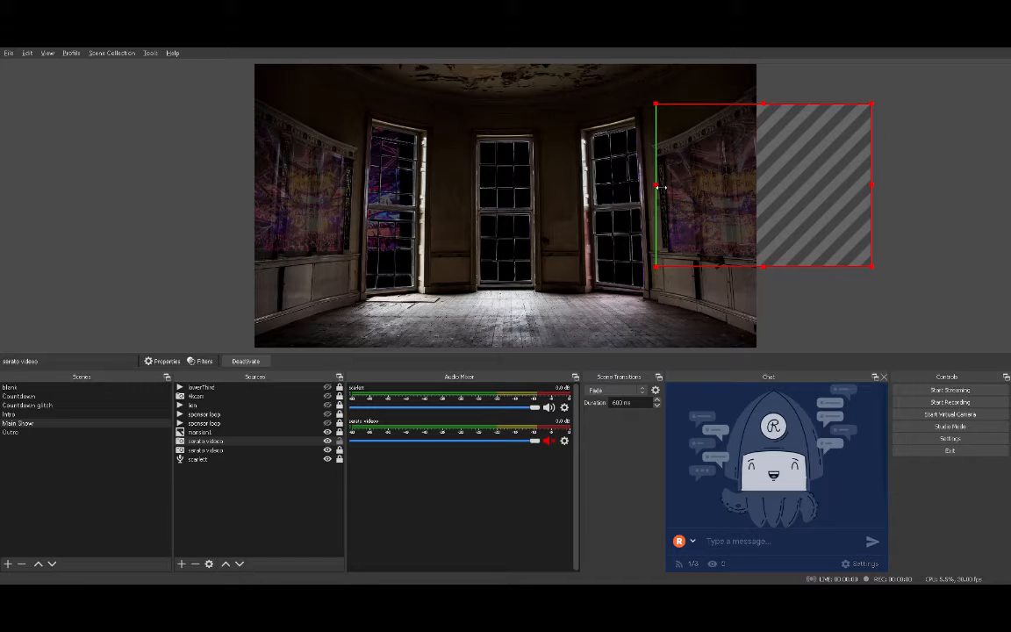
click(491, 237)
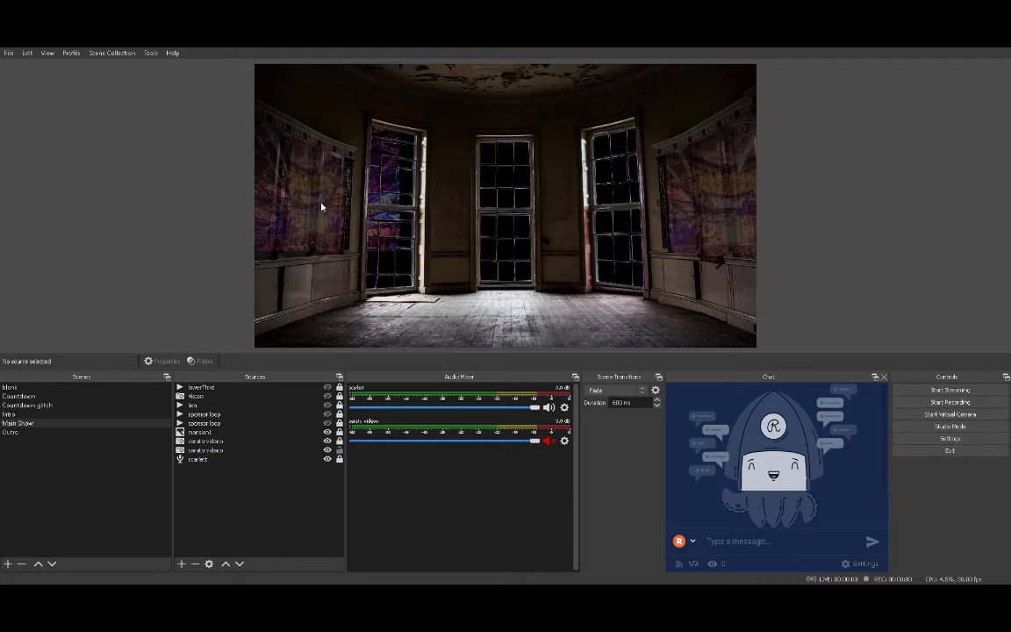
Step: Fit the lower serato video to the canvas, scale it over the left wall panel and crop its right side clear of the window
mouse_move(308, 205)
mouse_down()
mouse_move(303, 183)
mouse_move(307, 214)
mouse_up()
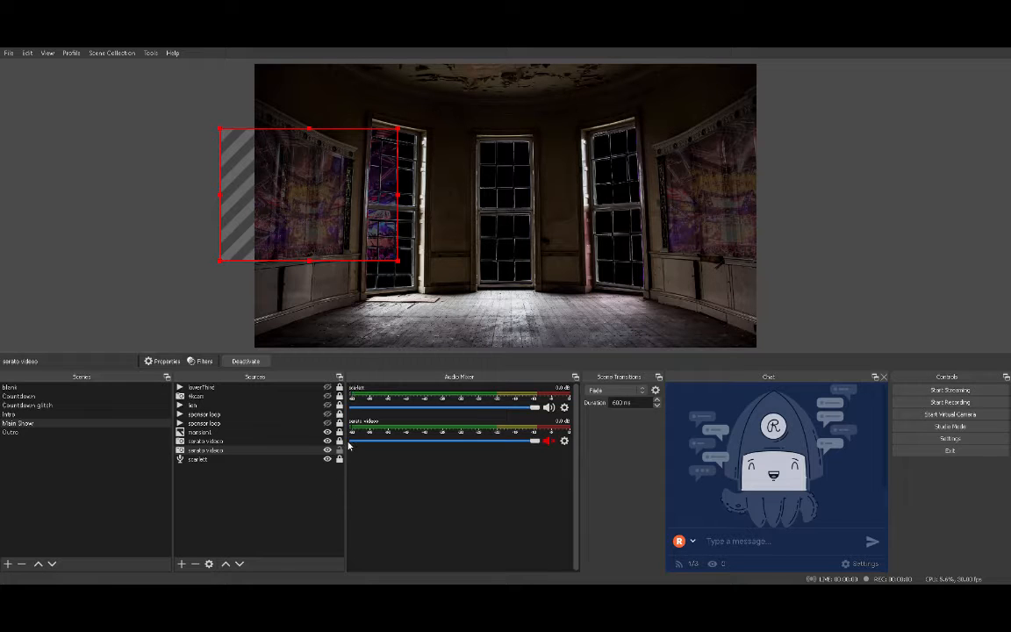
key(ctrl+f)
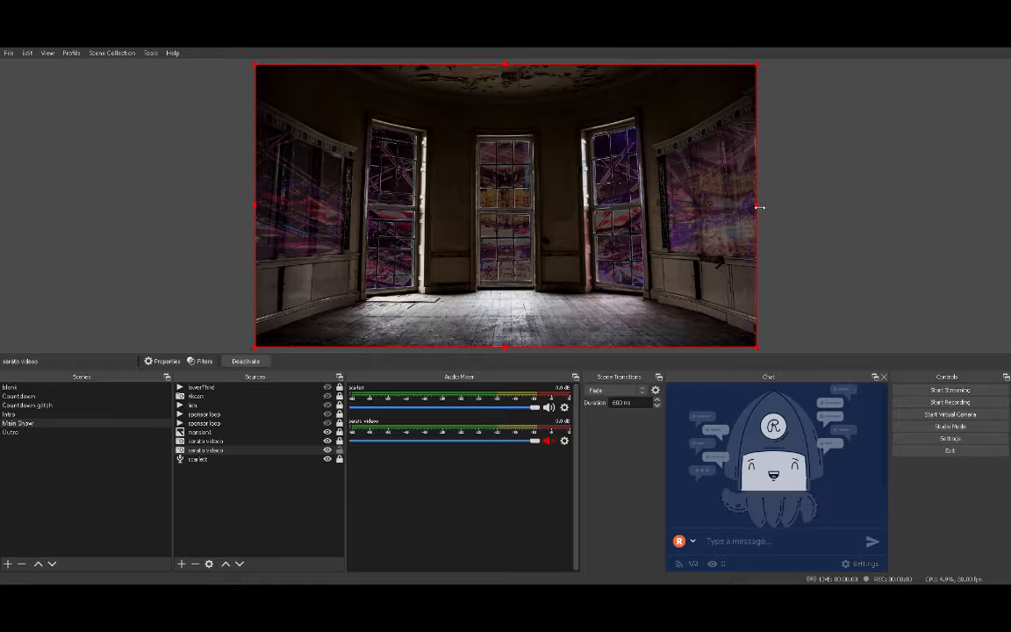
drag(760, 207, 332, 226)
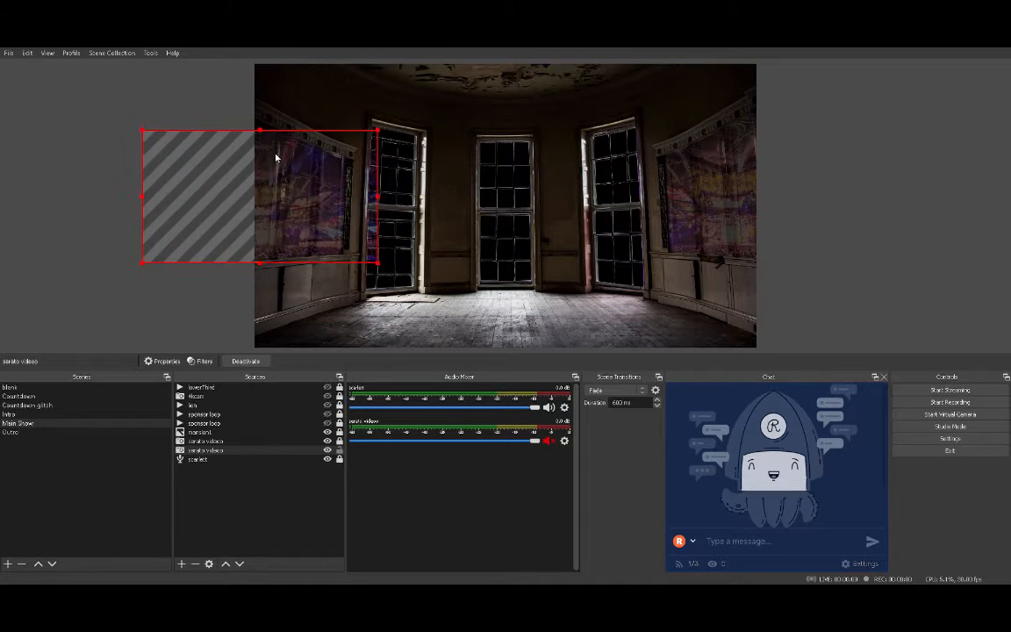
drag(258, 130, 255, 92)
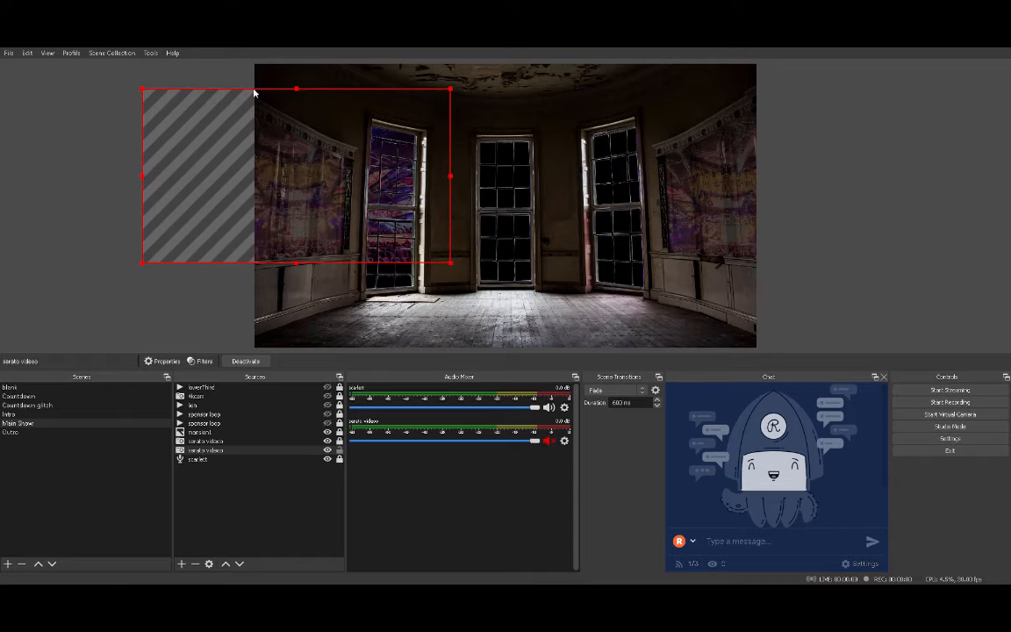
mouse_move(331, 144)
mouse_down()
mouse_move(293, 151)
mouse_move(327, 158)
mouse_up()
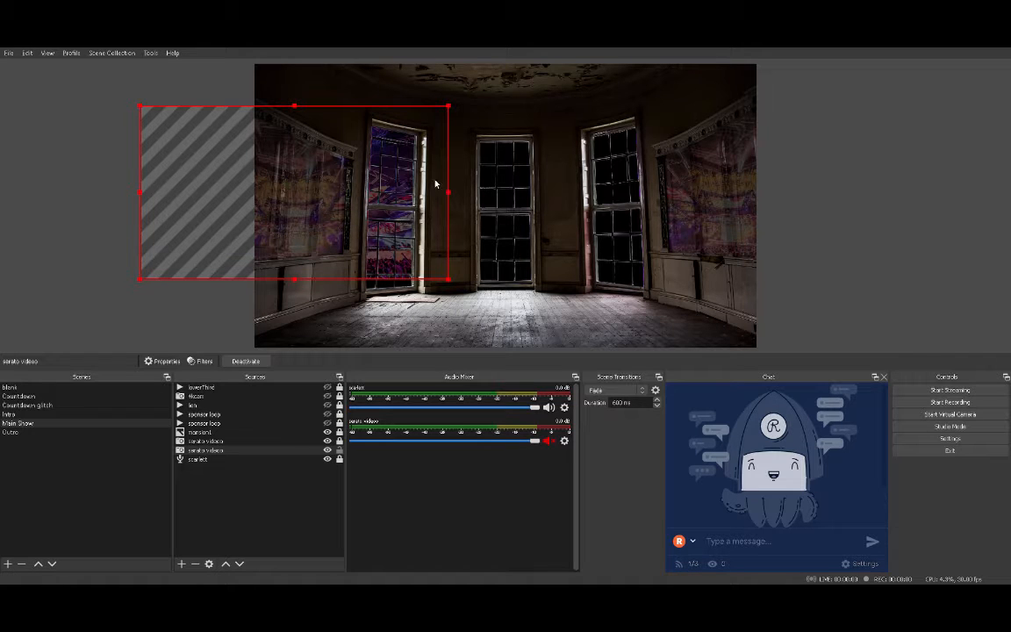
drag(453, 193, 356, 194)
click(358, 220)
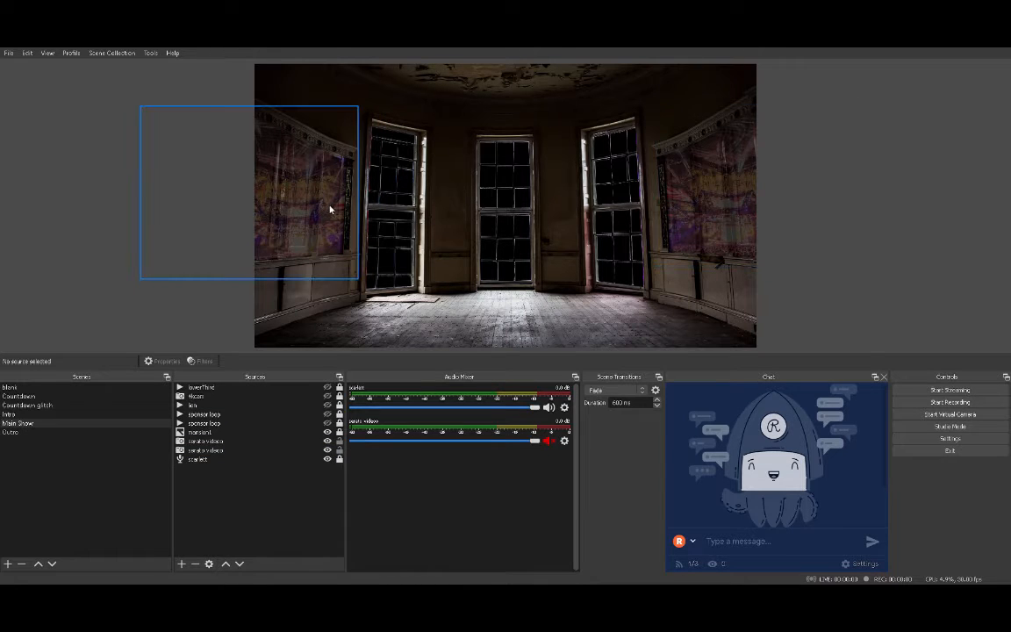
Step: Nudge the serato video on the right wall slightly to the left to match the one on the left wall
click(728, 173)
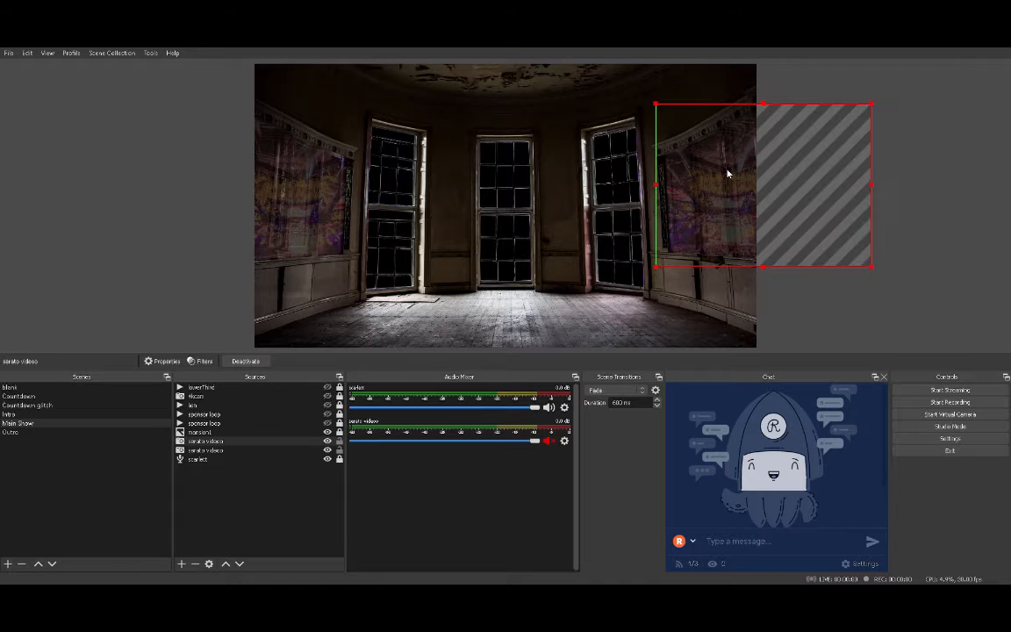
click(329, 195)
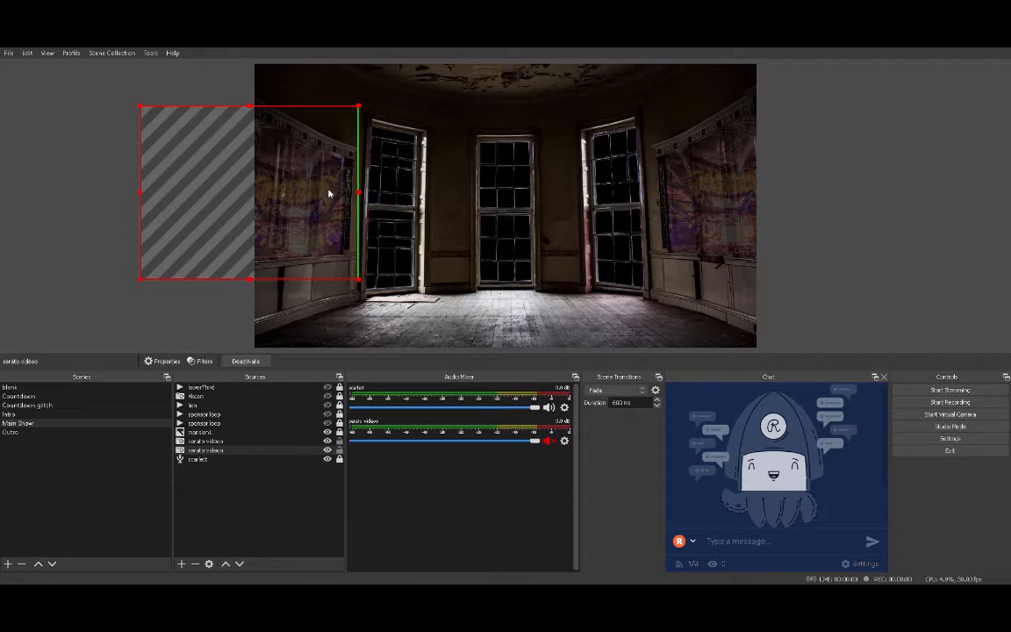
click(736, 179)
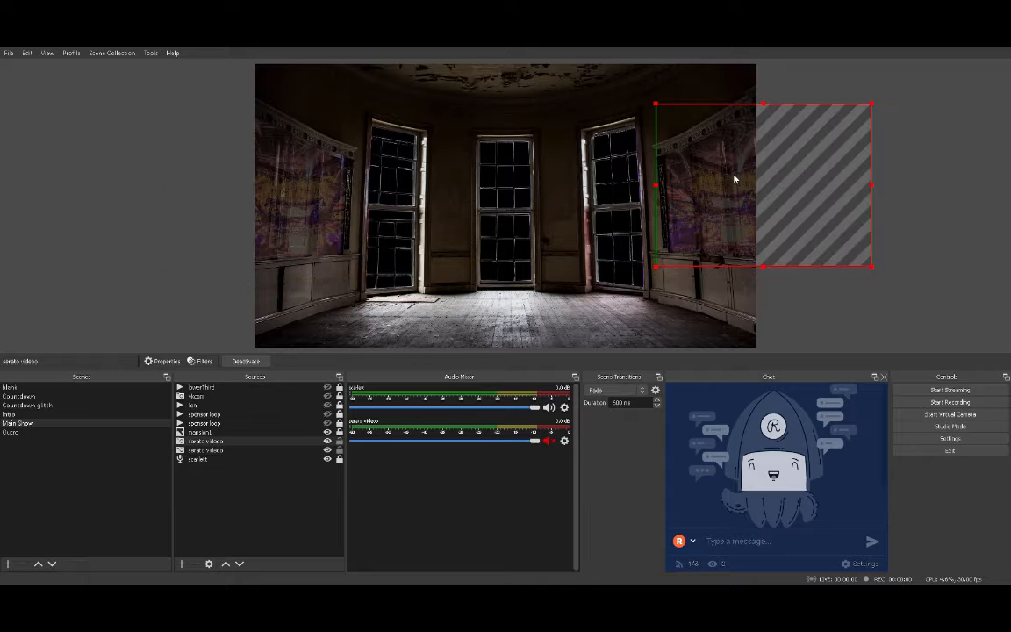
key(Left)
key(Left)
key(Left)
key(Left)
key(Left)
key(Left)
key(Left)
key(Left)
key(Left)
key(Left)
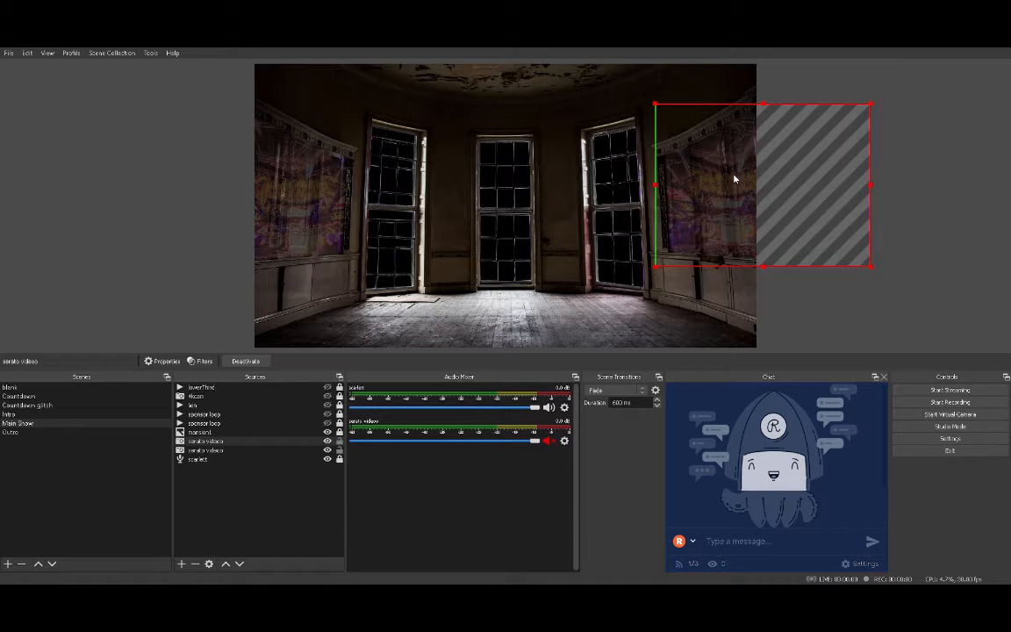
Step: Fine-tune the horizontal position of the serato video on the right wall and lock both serato videos
key(Left)
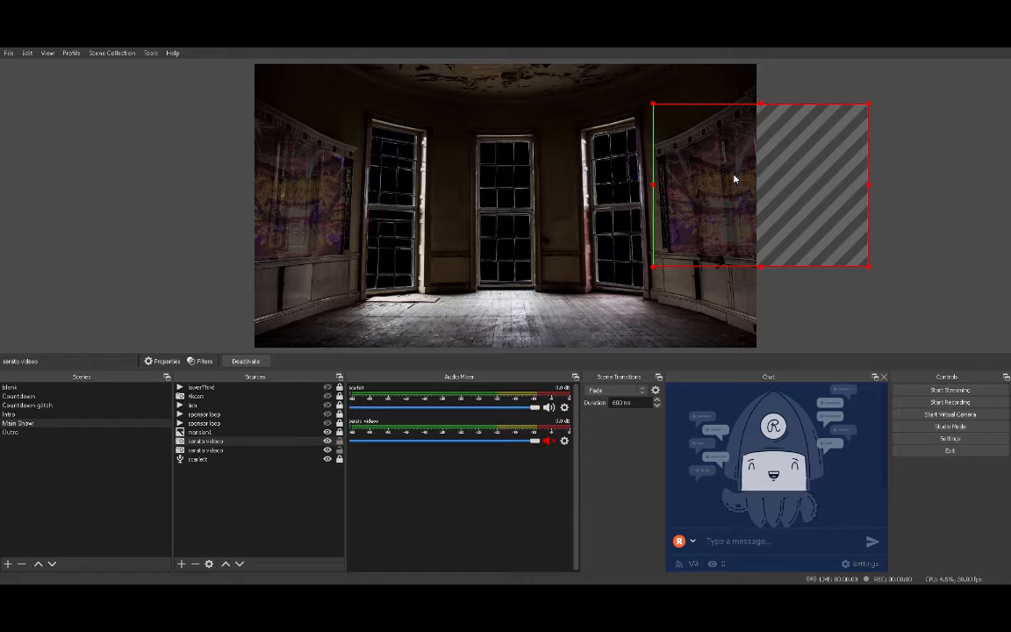
key(Right)
click(591, 268)
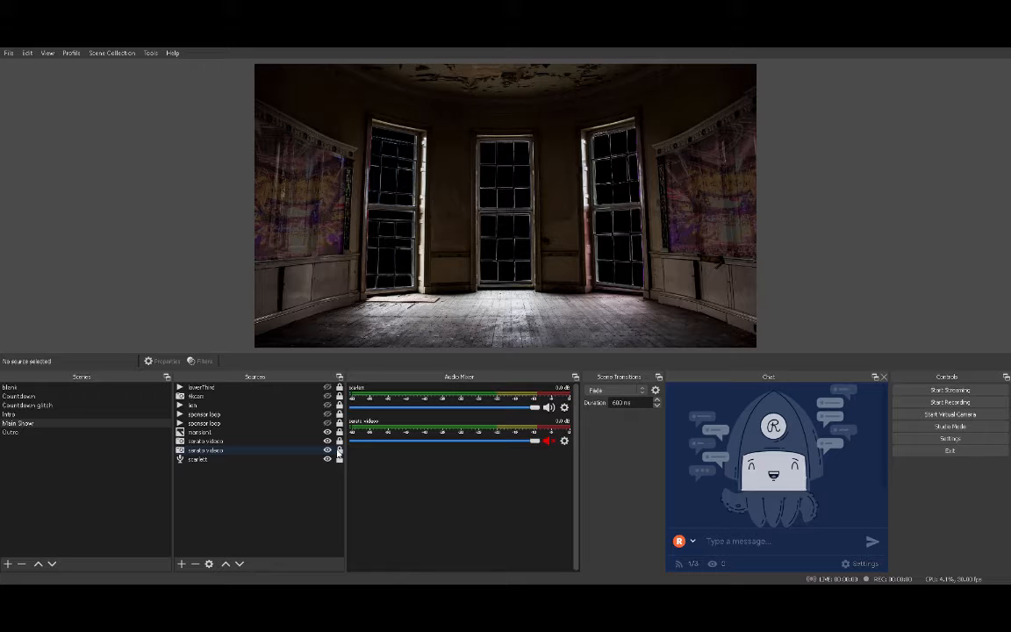
Step: Add a media source named bck graveyard and place it directly below both serato videos in the source order
click(182, 564)
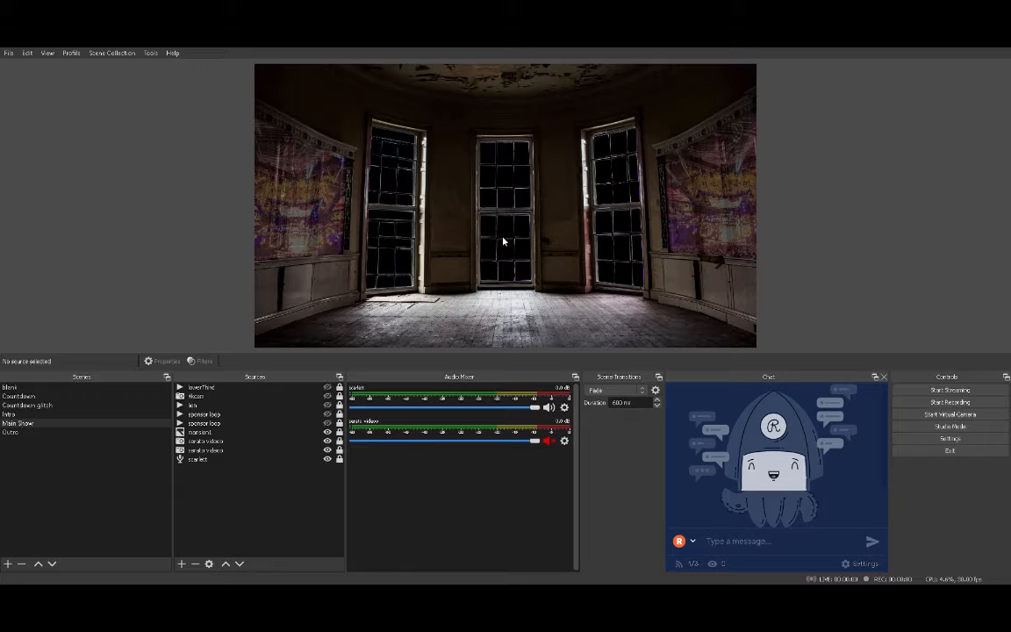
key(Return)
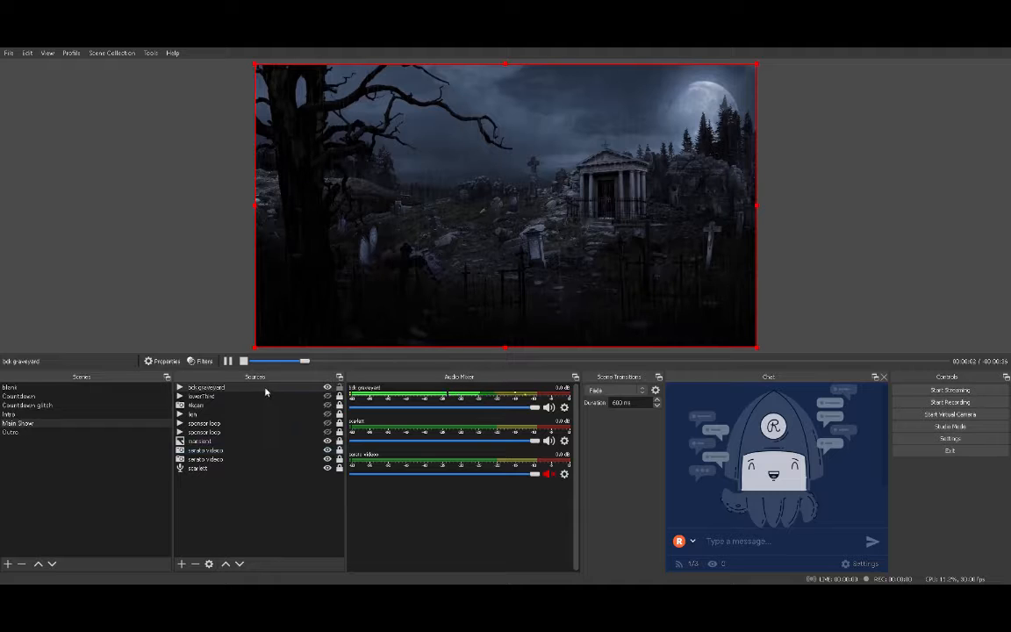
drag(266, 388, 254, 466)
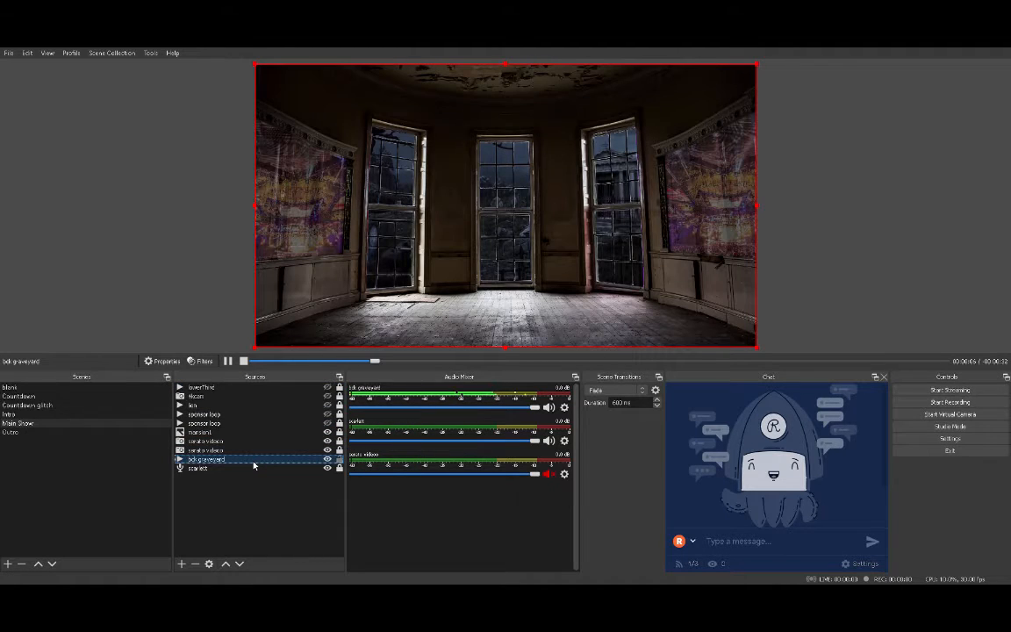
Step: Scale the graveyard background down proportionally and move it so it sits just behind the three mansion windows
click(257, 349)
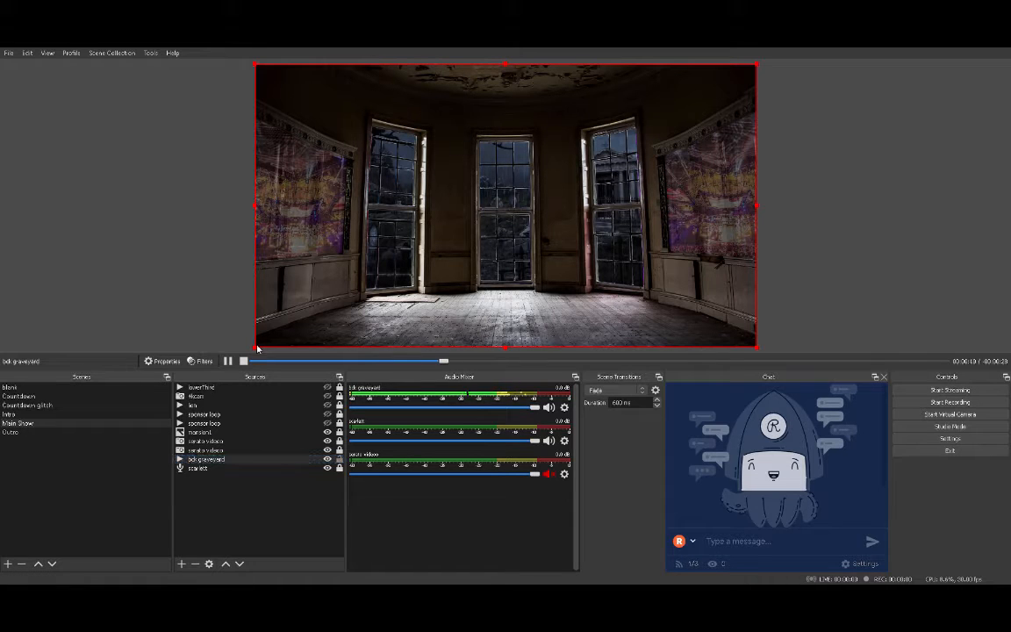
drag(258, 349, 374, 279)
drag(614, 151, 588, 167)
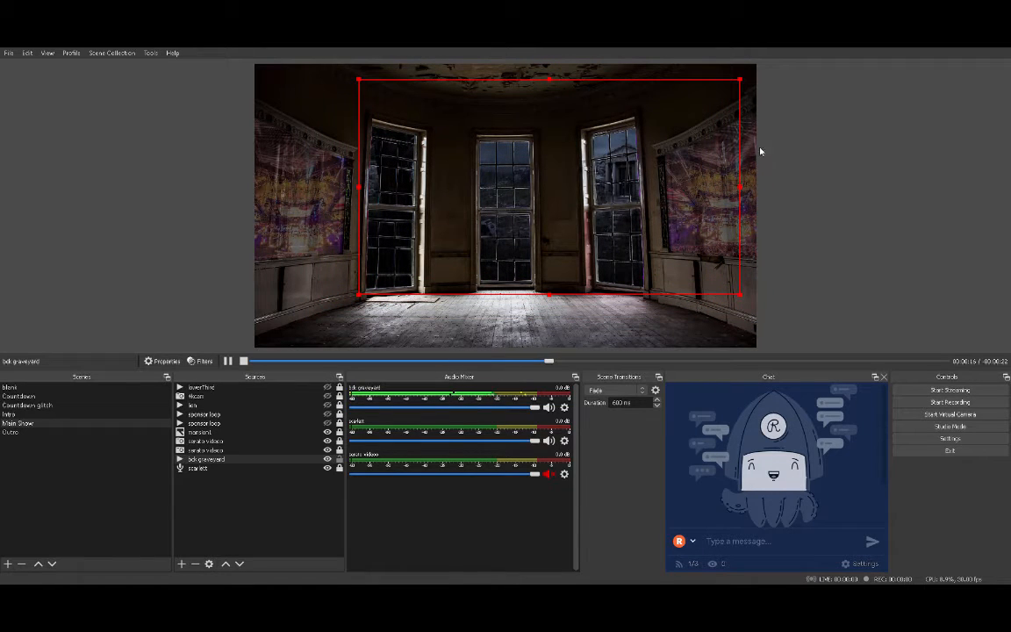
drag(740, 187, 686, 185)
drag(620, 184, 618, 215)
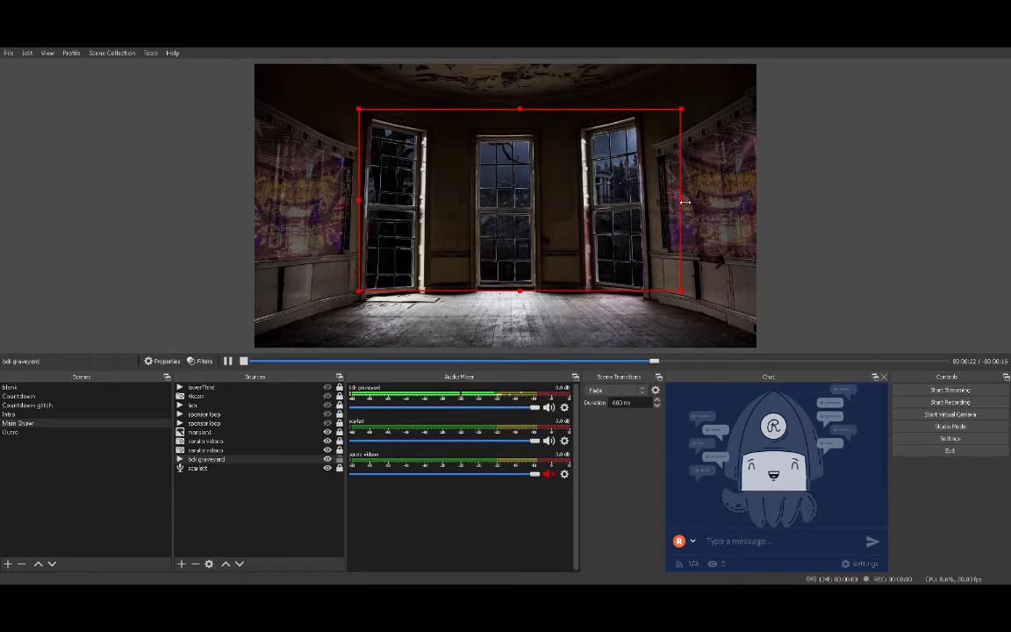
Step: Enlarge the graveyard background to nearly the canvas width and shift it so the mausoleum appears in the right window
drag(684, 202, 732, 264)
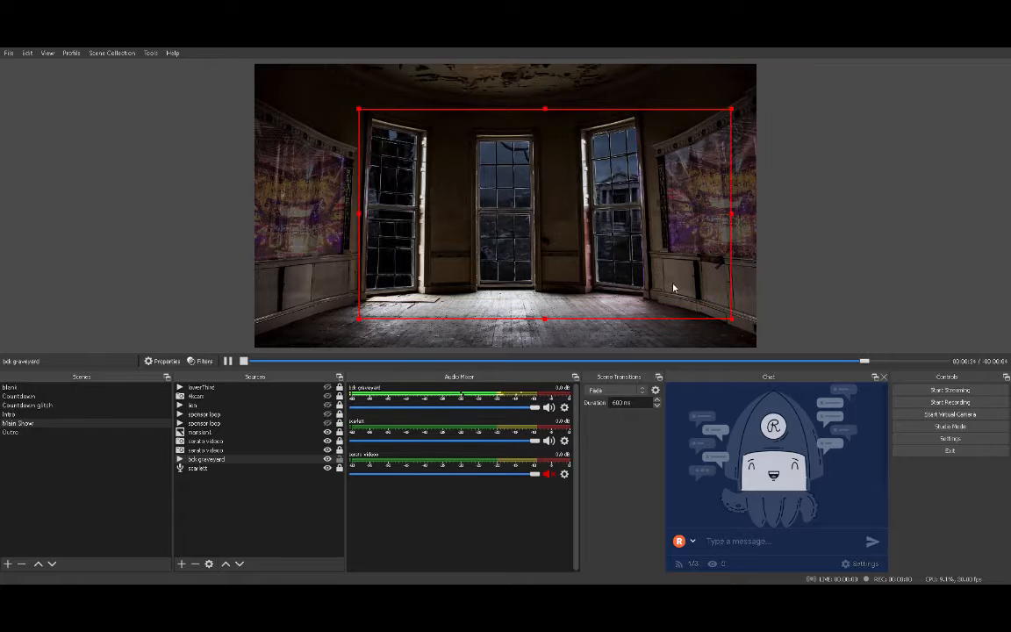
drag(360, 323, 264, 354)
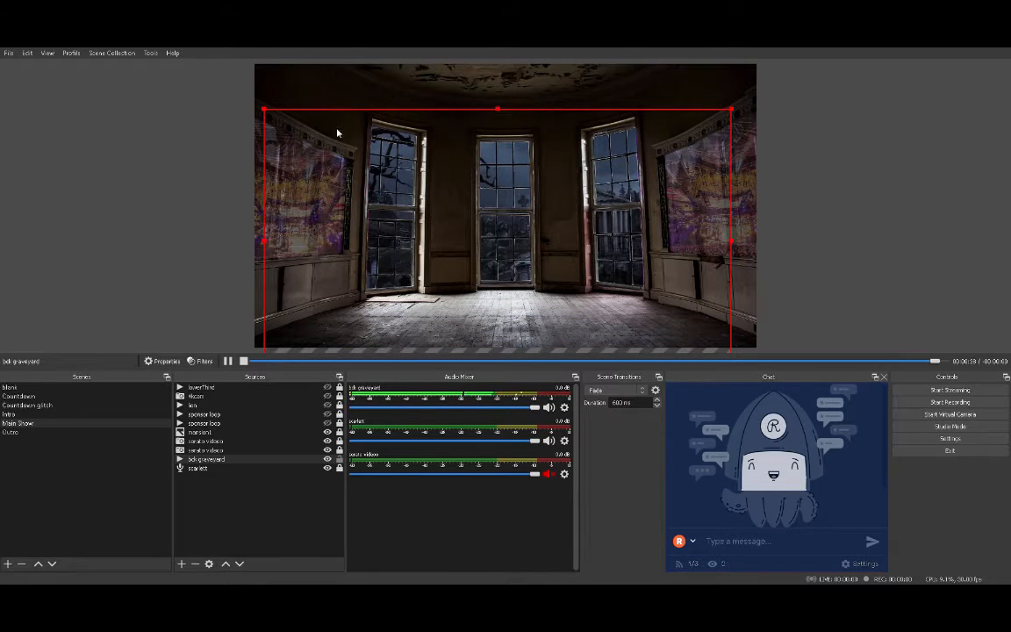
mouse_move(499, 108)
mouse_down()
mouse_move(502, 86)
mouse_move(507, 93)
mouse_up()
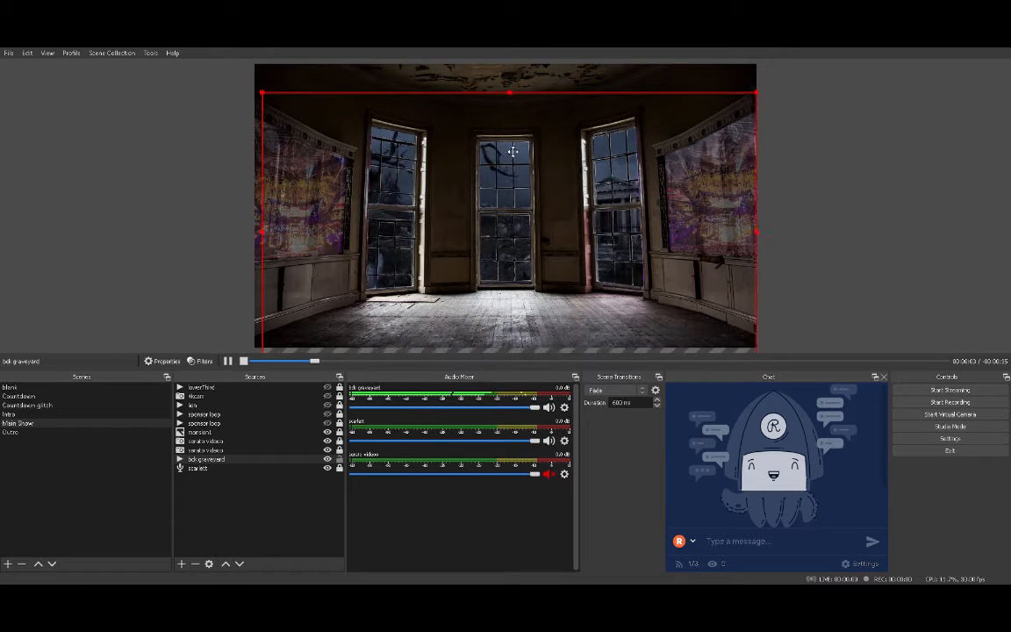
drag(515, 154, 494, 135)
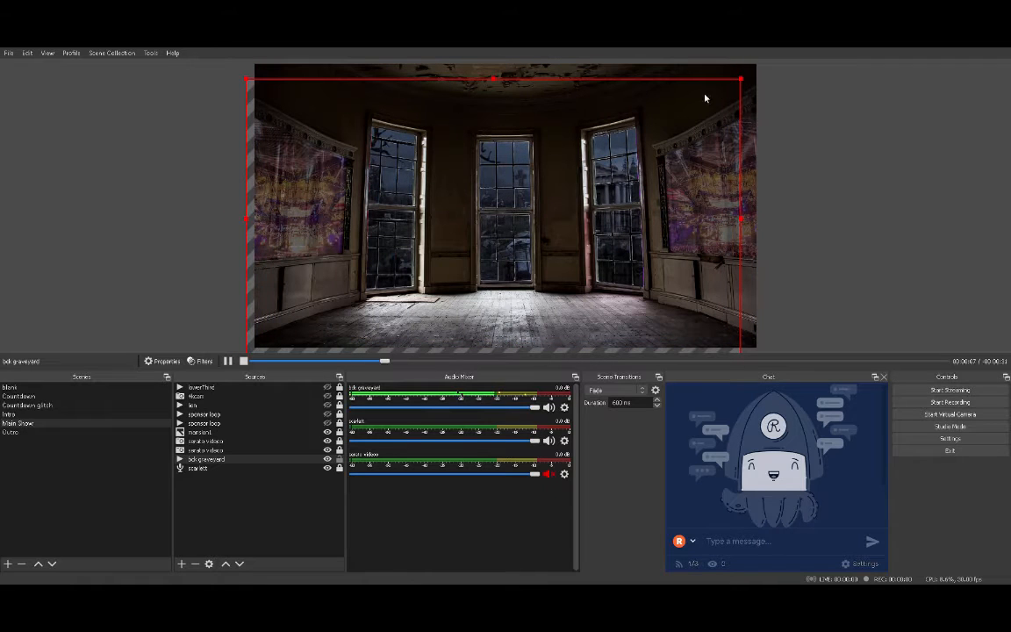
Step: Try the graveyard background enlarged past the canvas's right edge and shifted down, and scale it back to its narrower width
click(664, 69)
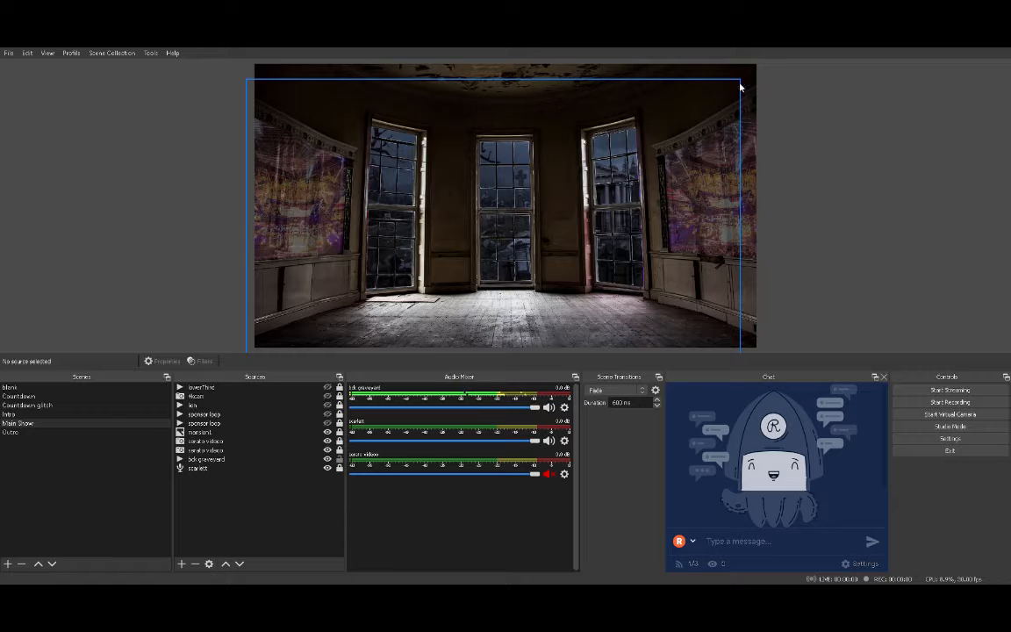
click(733, 92)
drag(745, 81, 793, 61)
mouse_move(674, 184)
mouse_down()
mouse_move(672, 169)
mouse_move(587, 167)
mouse_move(665, 162)
mouse_move(666, 181)
mouse_move(687, 169)
mouse_move(673, 168)
mouse_move(673, 201)
mouse_up()
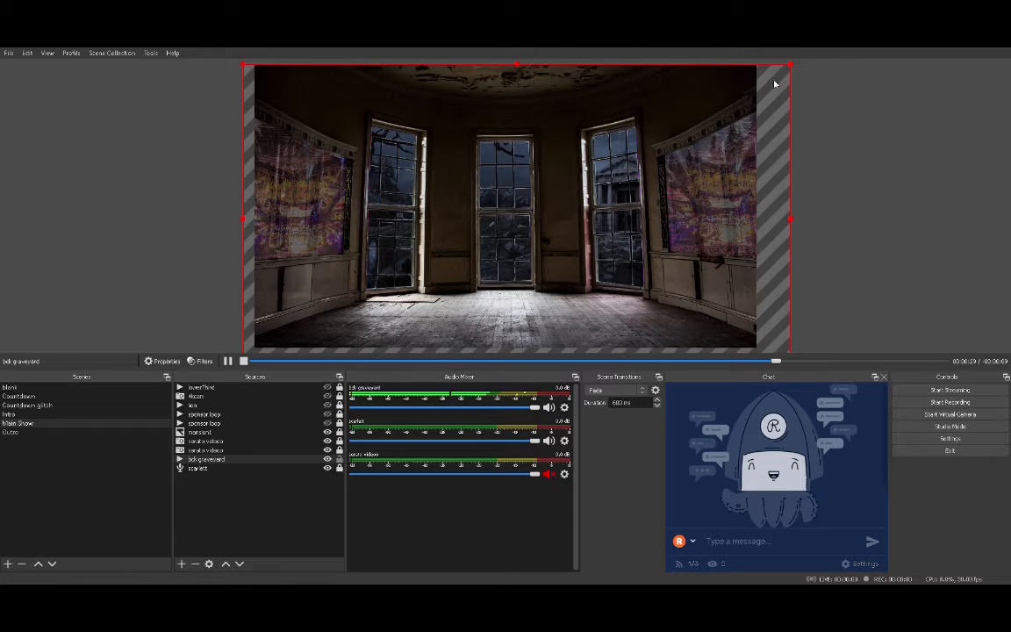
drag(790, 65, 734, 96)
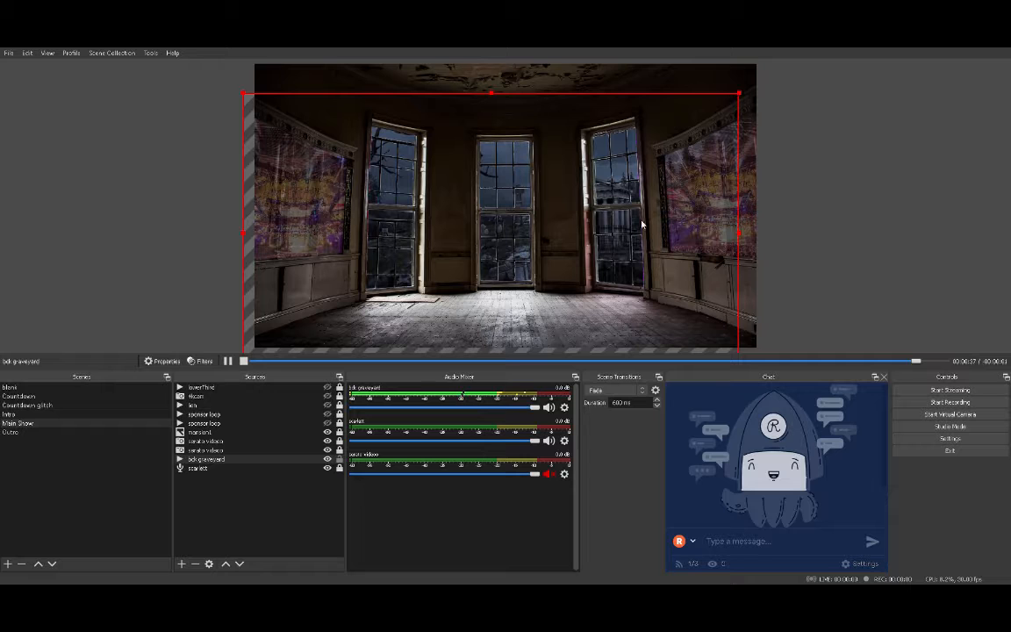
Step: Scale the graveyard background slightly smaller, align its lower edge with the canvas bottom behind the windows, and lock it
mouse_move(642, 224)
mouse_down()
mouse_move(655, 204)
mouse_move(705, 232)
mouse_move(746, 210)
mouse_move(719, 217)
mouse_move(748, 215)
mouse_move(643, 216)
mouse_move(669, 210)
mouse_up()
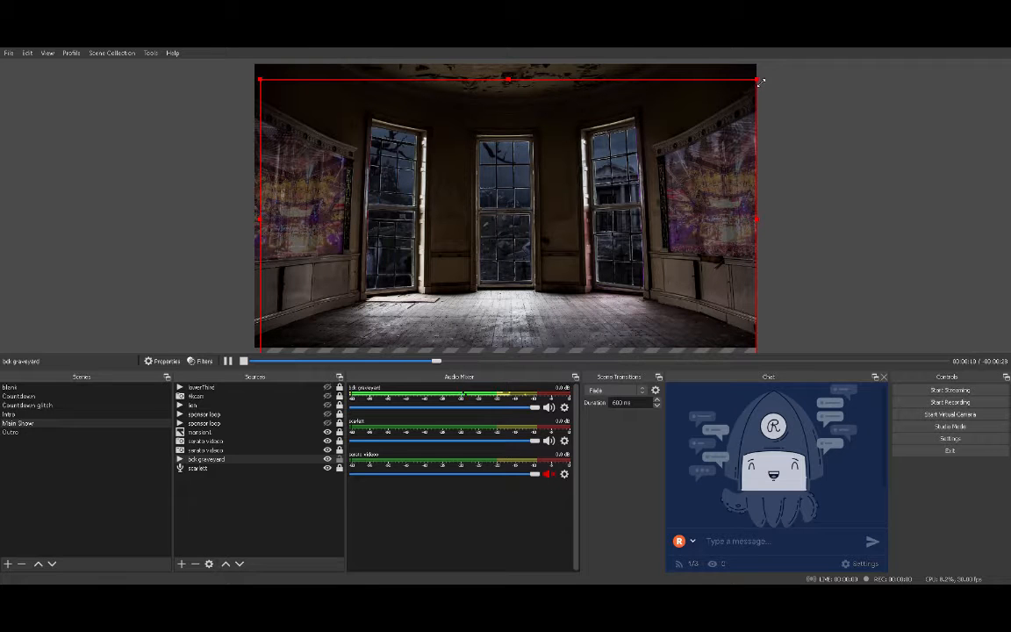
drag(759, 81, 739, 105)
mouse_move(697, 176)
mouse_down()
mouse_move(712, 165)
mouse_move(706, 153)
mouse_move(698, 163)
mouse_up()
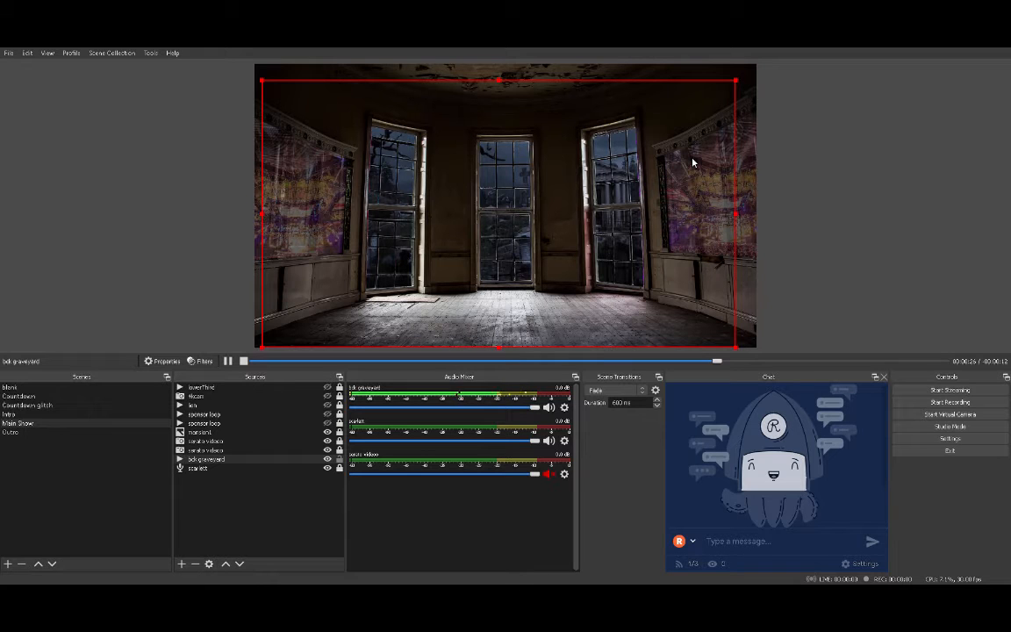
click(341, 460)
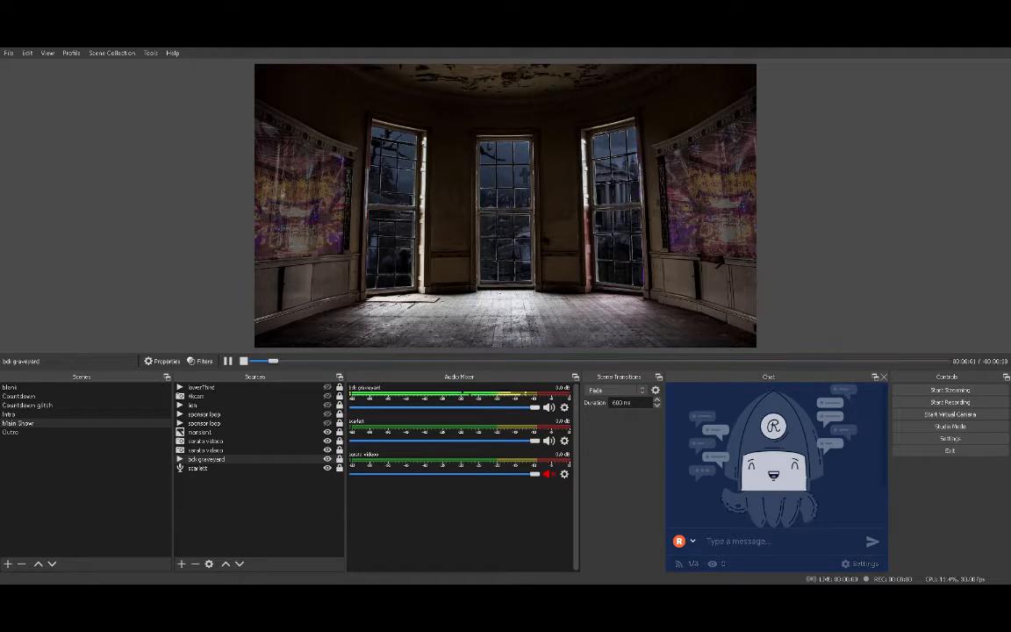
Step: Add a media source named skeletons, scale it to about two-thirds of the canvas width and center it along the canvas bottom
key(Return)
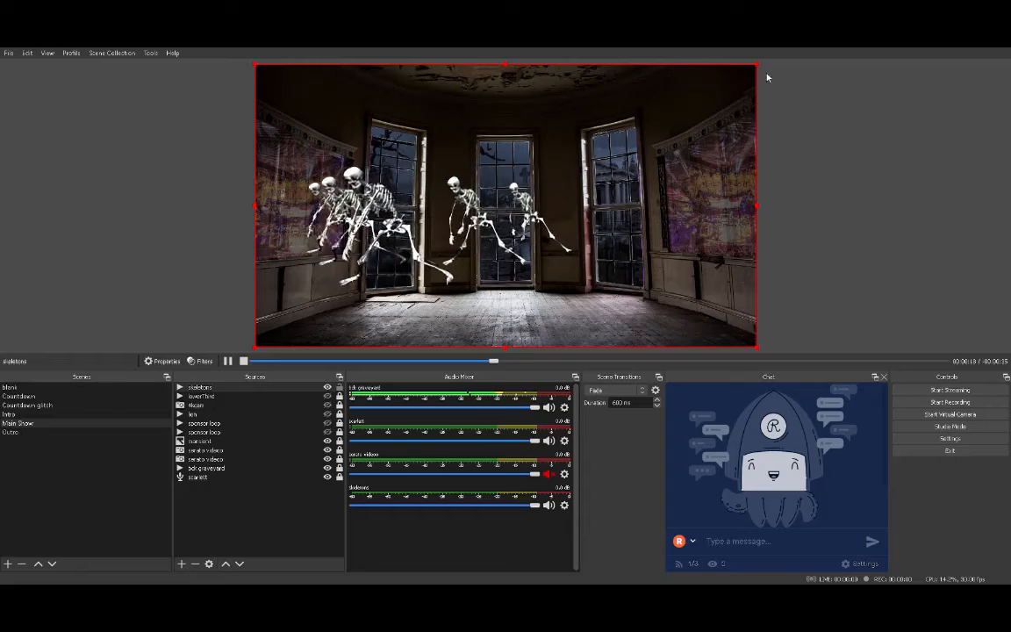
drag(759, 67, 537, 179)
drag(486, 214, 603, 223)
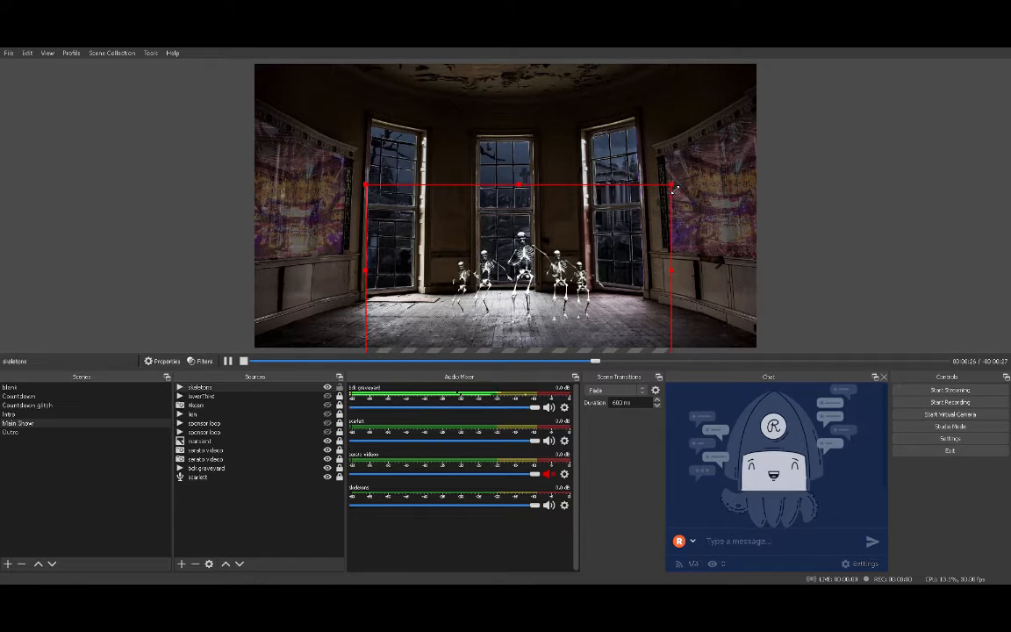
drag(675, 188, 687, 173)
drag(609, 230, 582, 218)
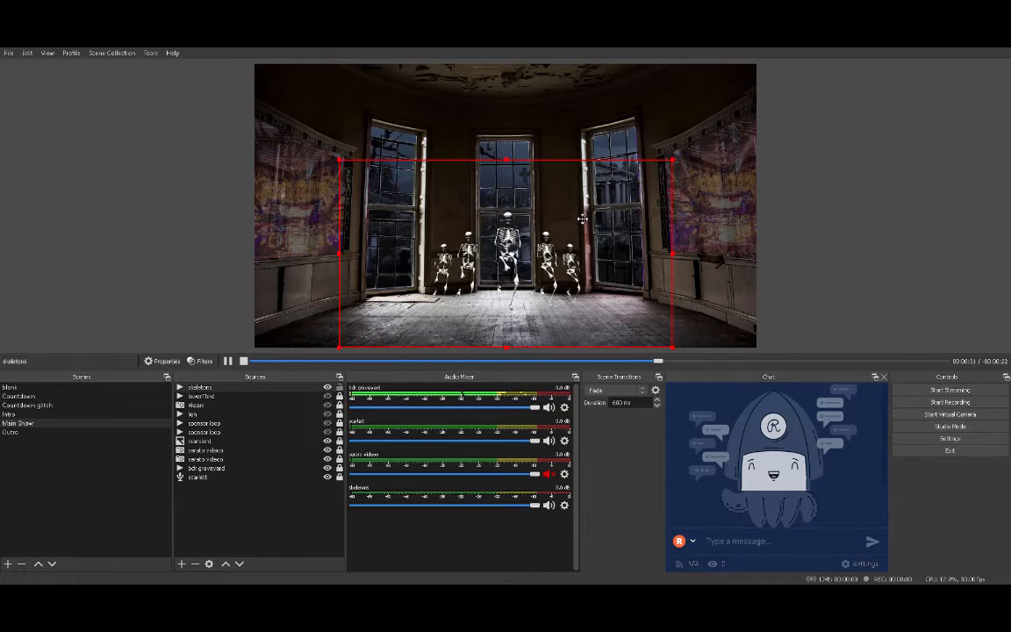
click(693, 235)
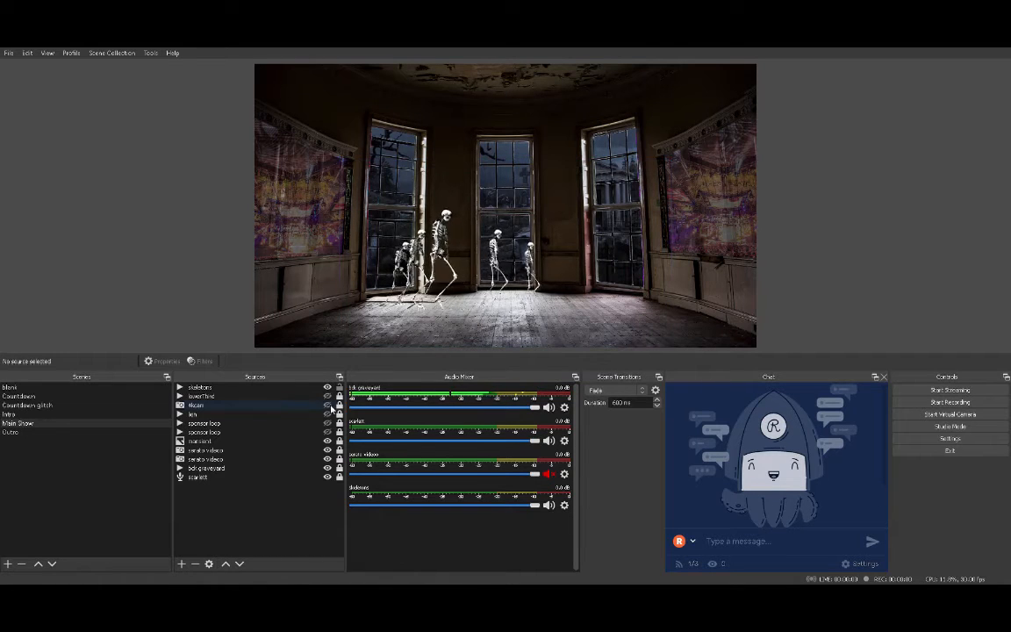
Step: Place the skeletons source between the lion and the upper sponsor loop in the source order, and lock it
drag(281, 388, 380, 427)
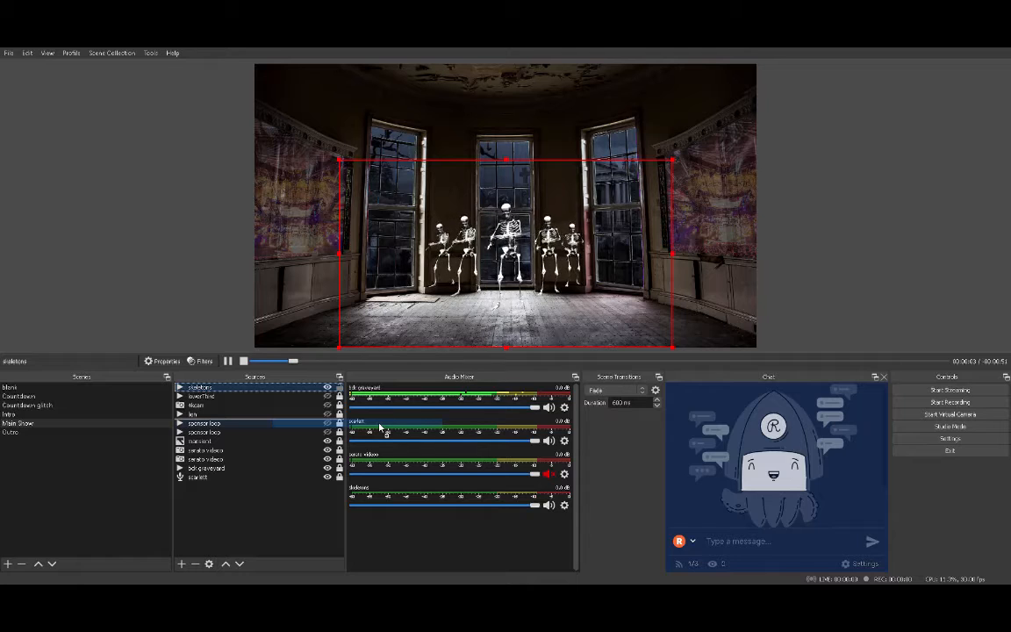
drag(380, 427, 273, 422)
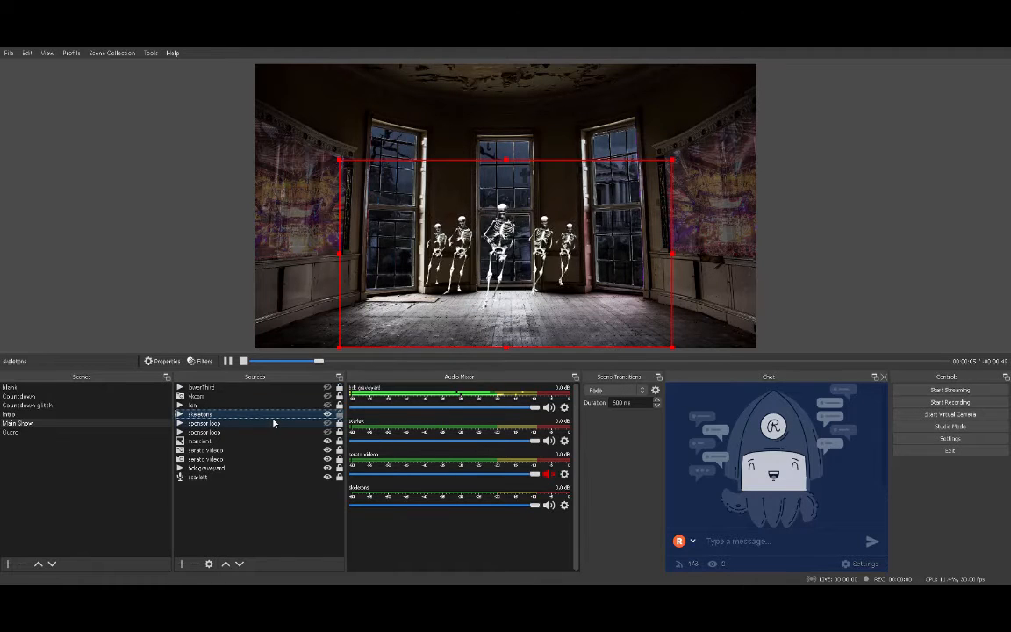
click(340, 415)
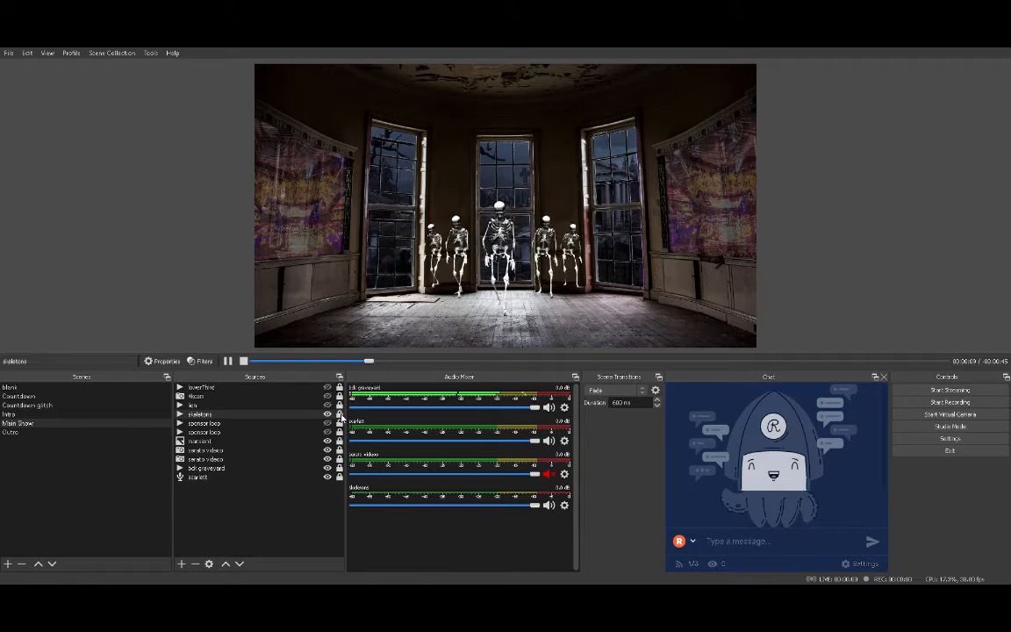
Step: Unlock the skeletons, scale them down slightly and place them lower on the floor, centered in front of the middle window
click(340, 415)
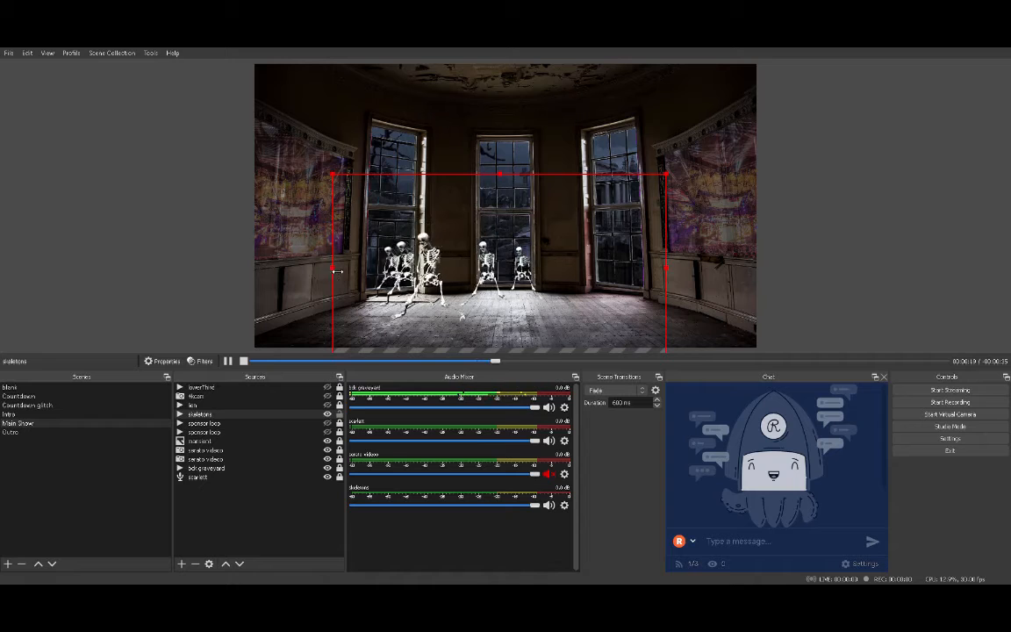
drag(333, 262, 364, 260)
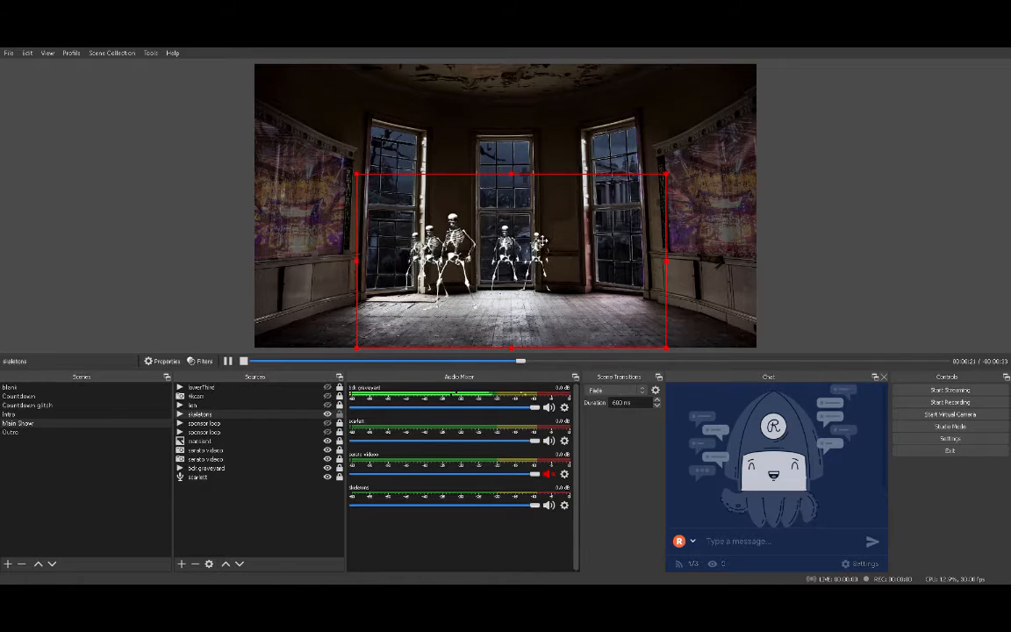
drag(540, 240, 558, 254)
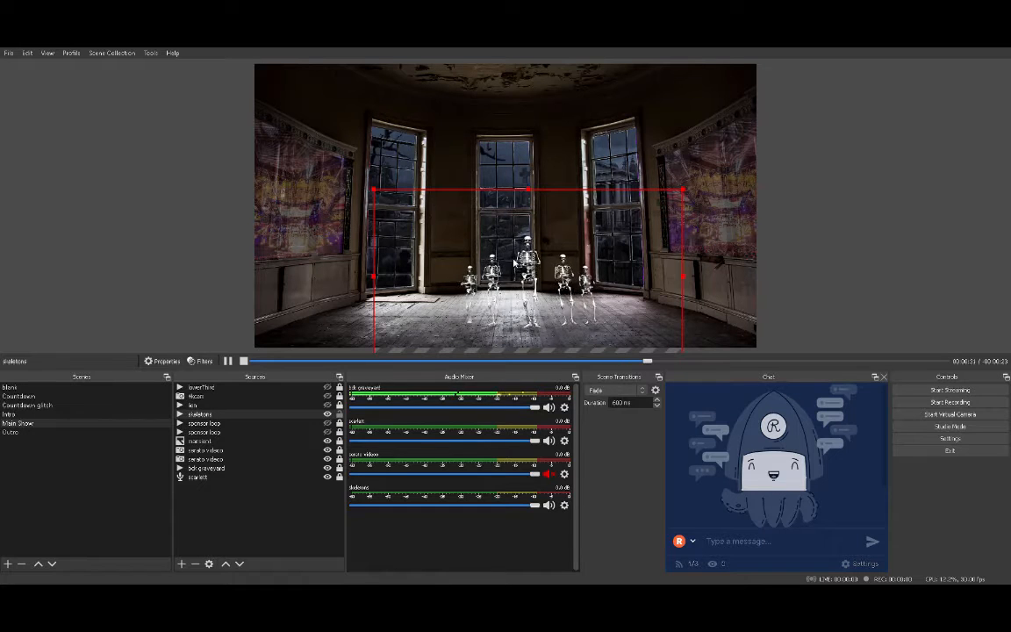
drag(532, 285, 517, 282)
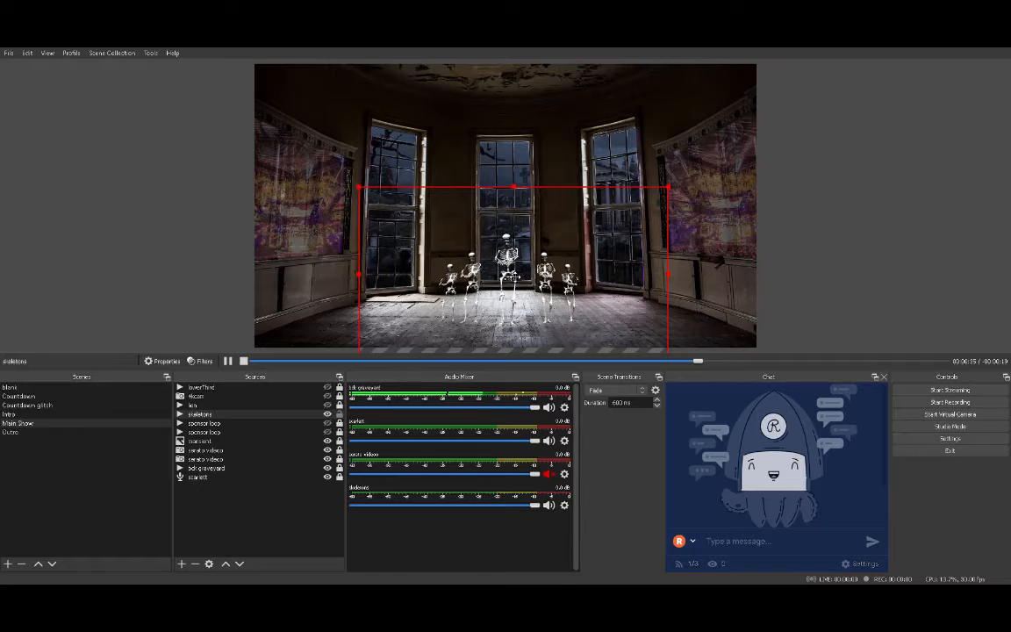
Step: Preview the DJ camera in the set with the skeletons hidden and shown, lock the skeletons, and hide the camera again
click(327, 396)
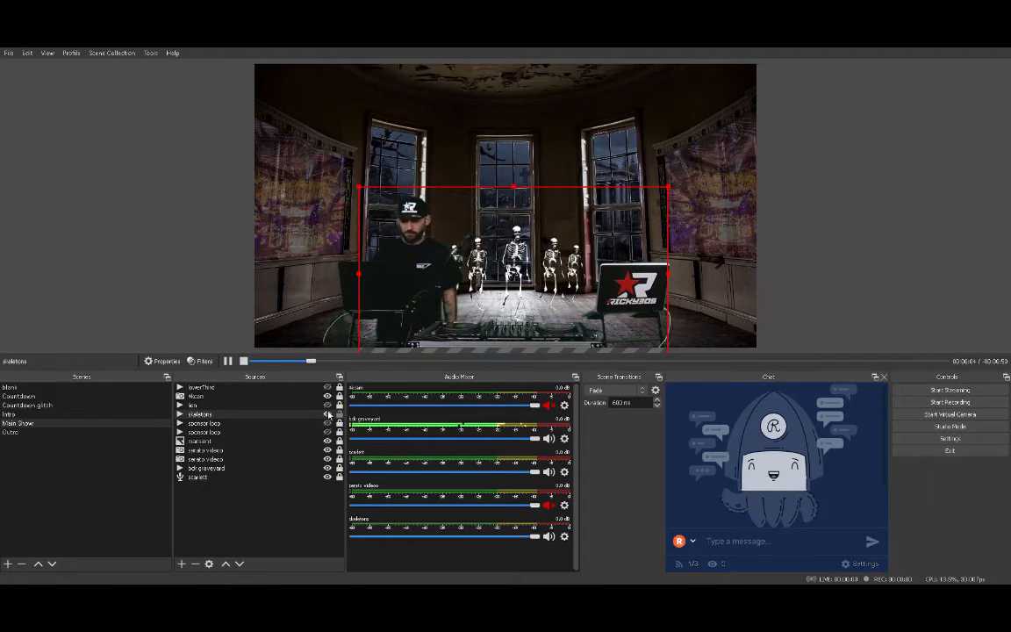
click(328, 415)
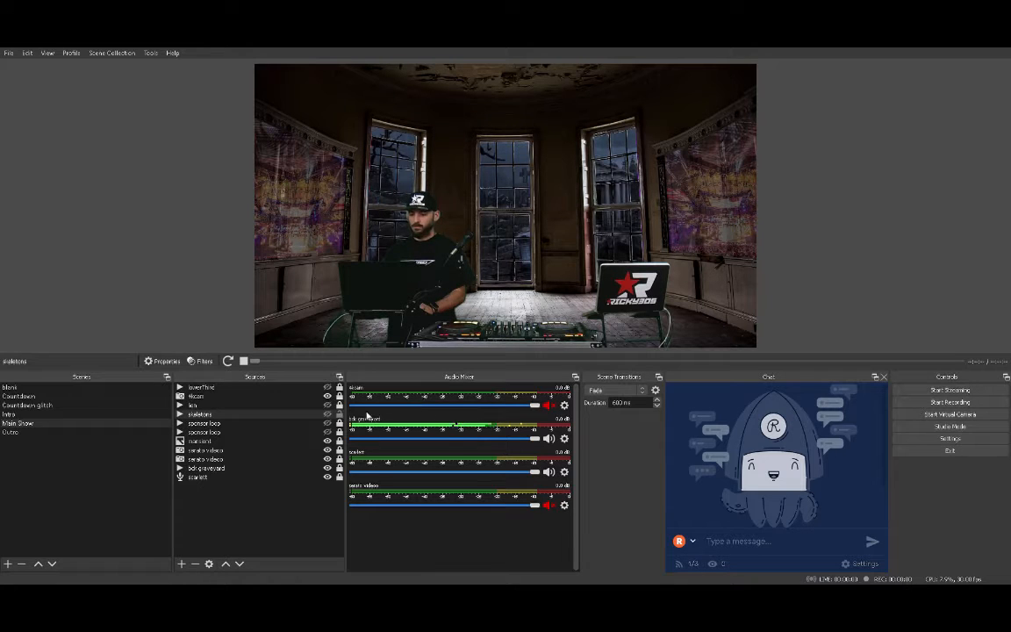
click(328, 416)
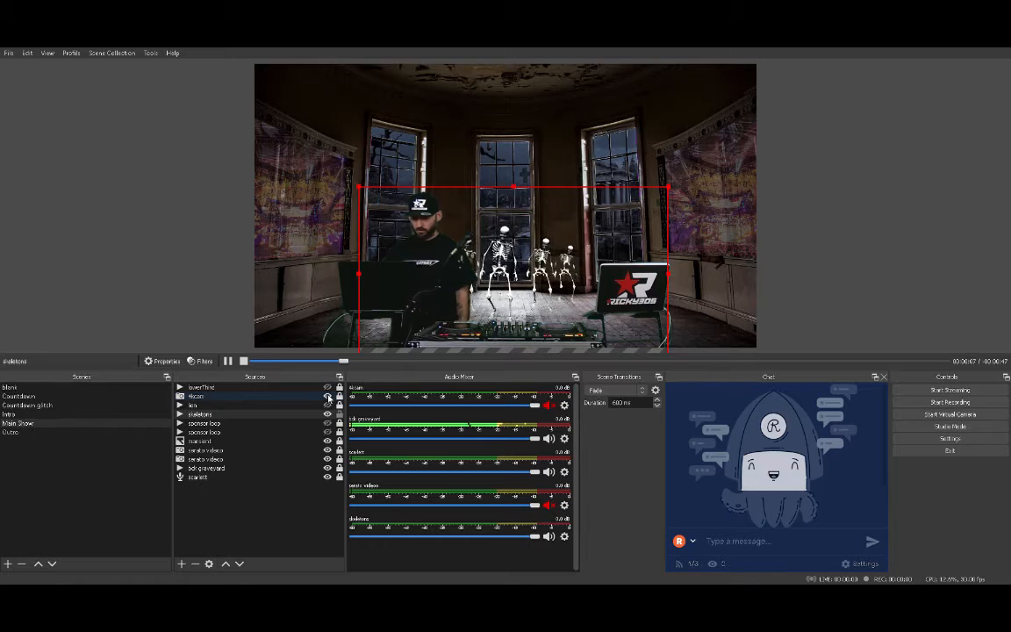
click(339, 416)
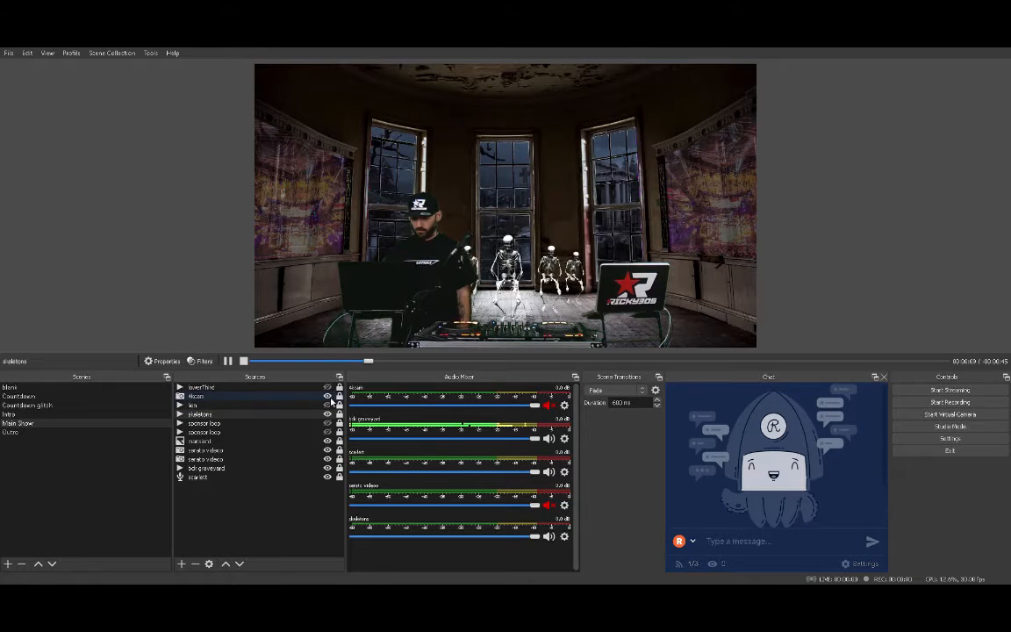
click(328, 396)
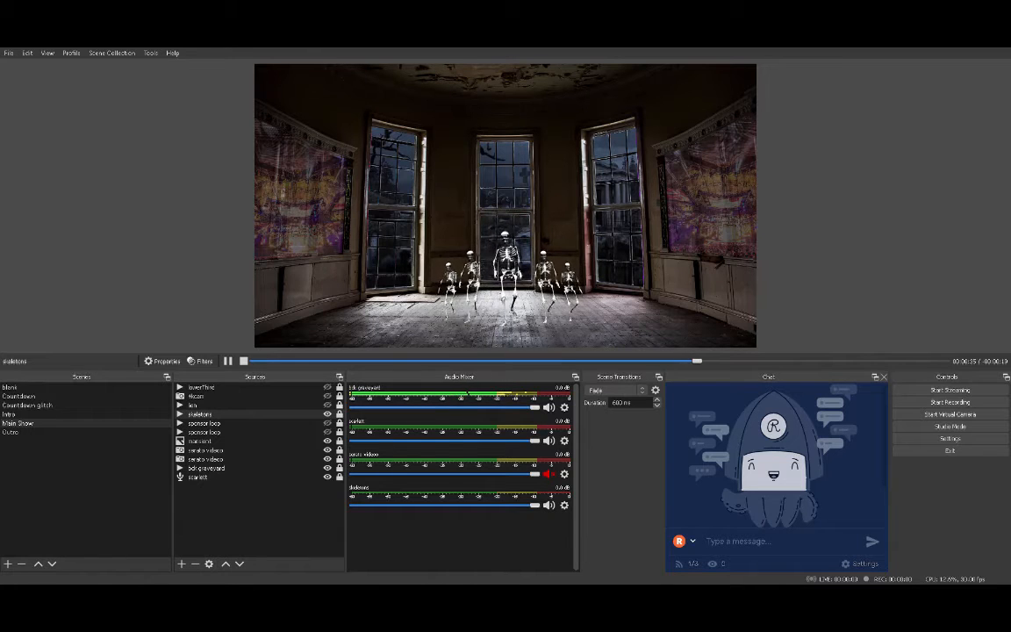
Step: Add a media source named ghosts, scale it to fill the whole canvas, and place it directly above the lion in the source order
key(Return)
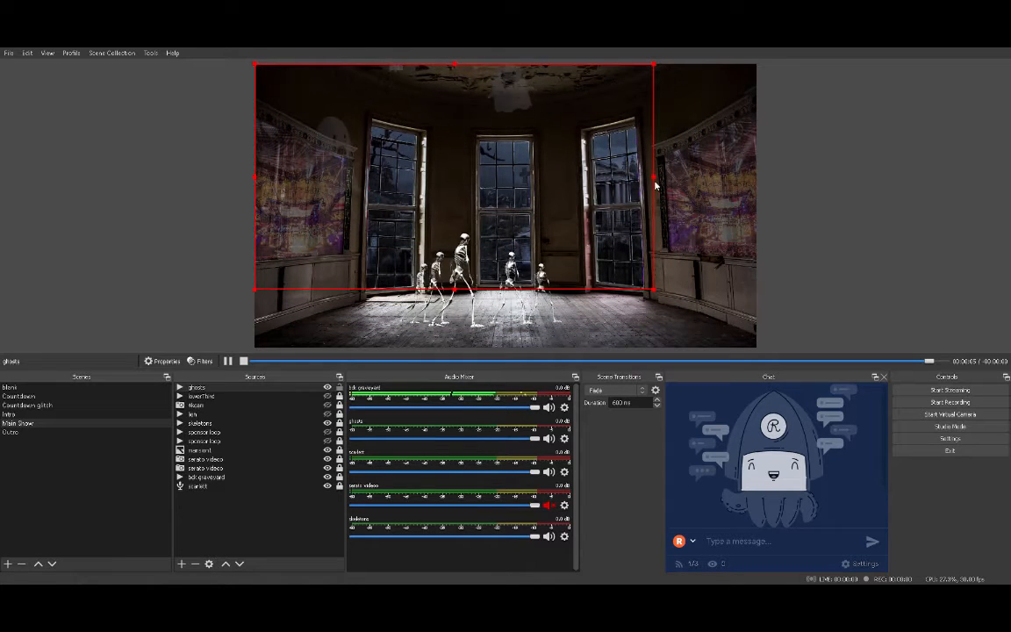
drag(655, 184, 760, 208)
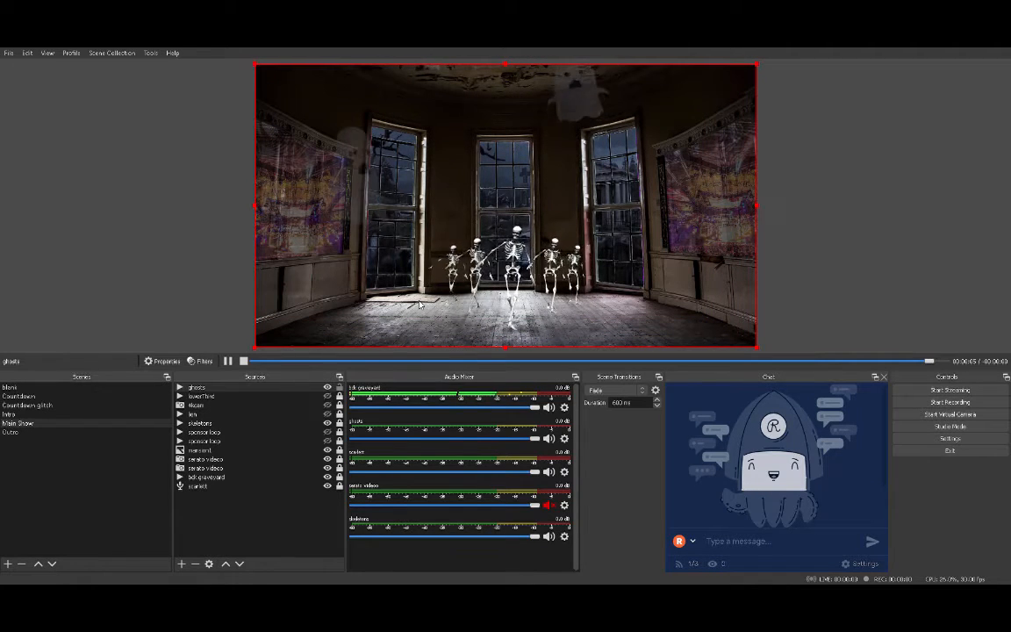
click(248, 388)
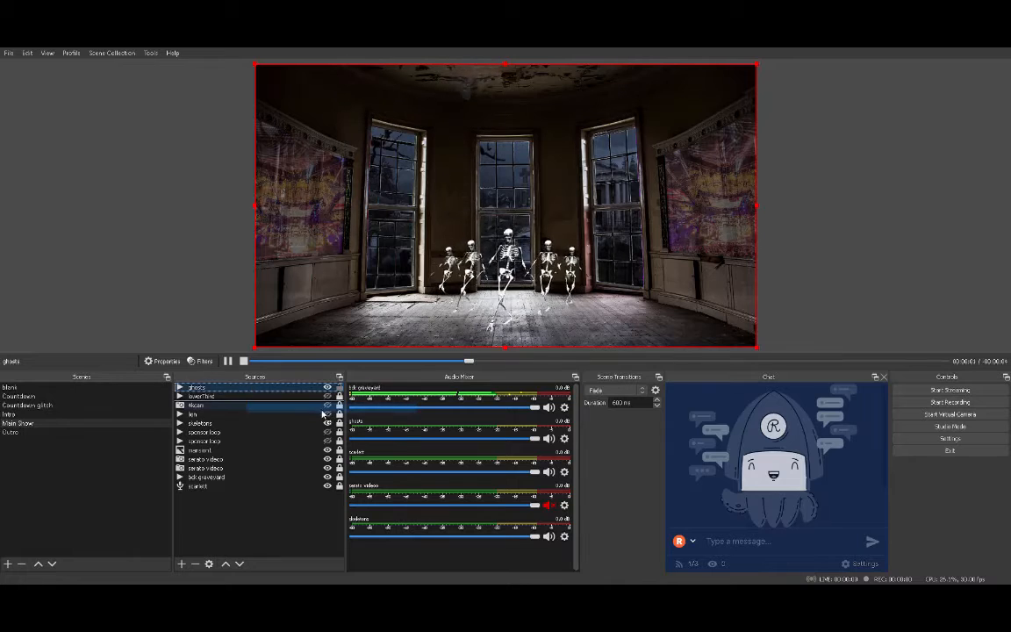
drag(322, 413, 249, 407)
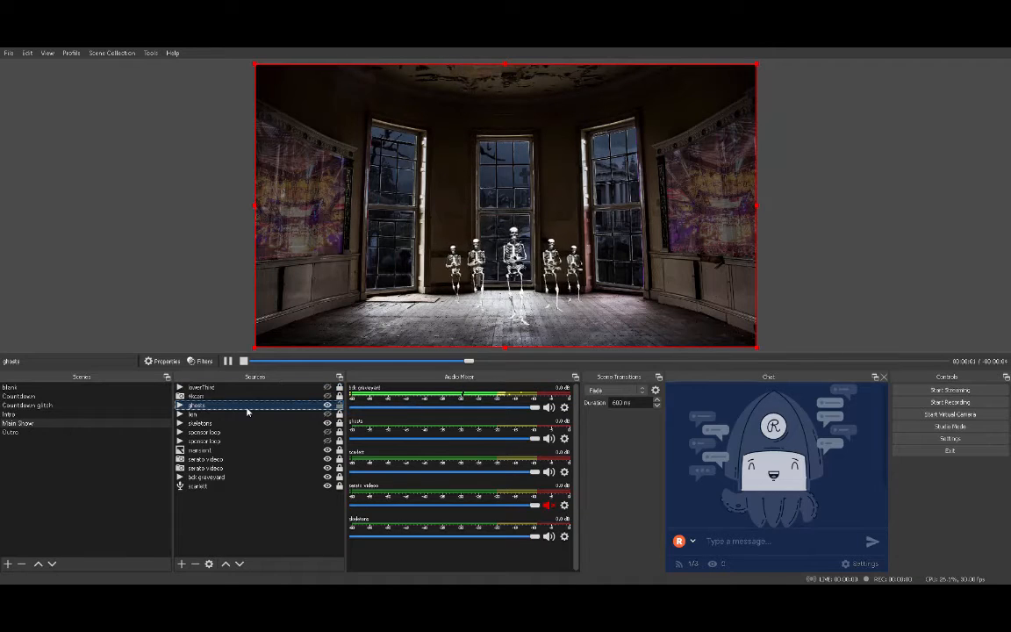
Step: Place the ghosts source directly below the skeletons while previewing with the DJ camera, hide the camera again, and lock the ghosts
click(326, 397)
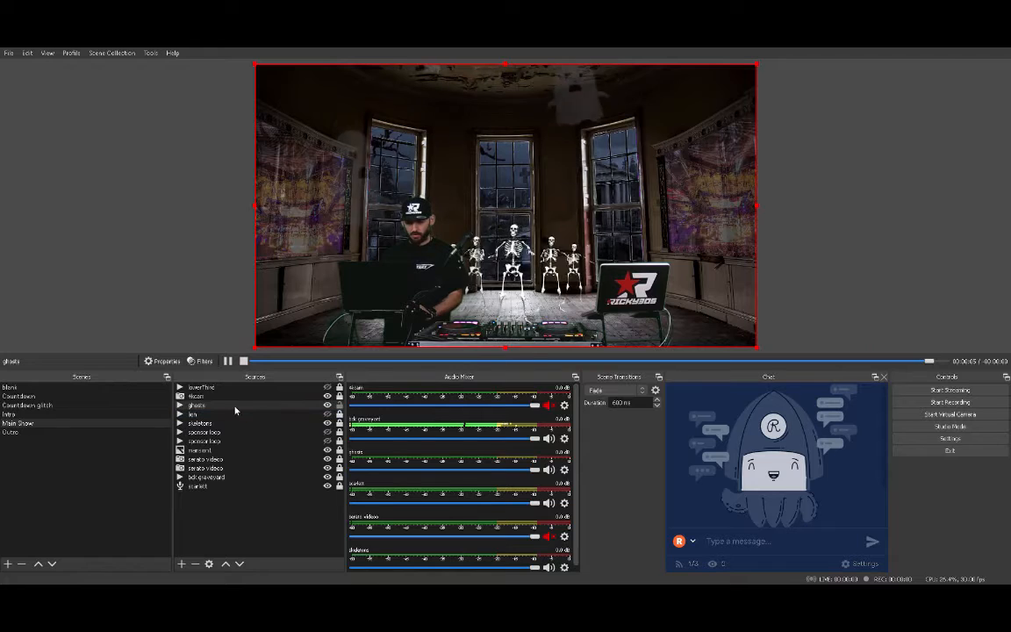
drag(234, 407, 231, 431)
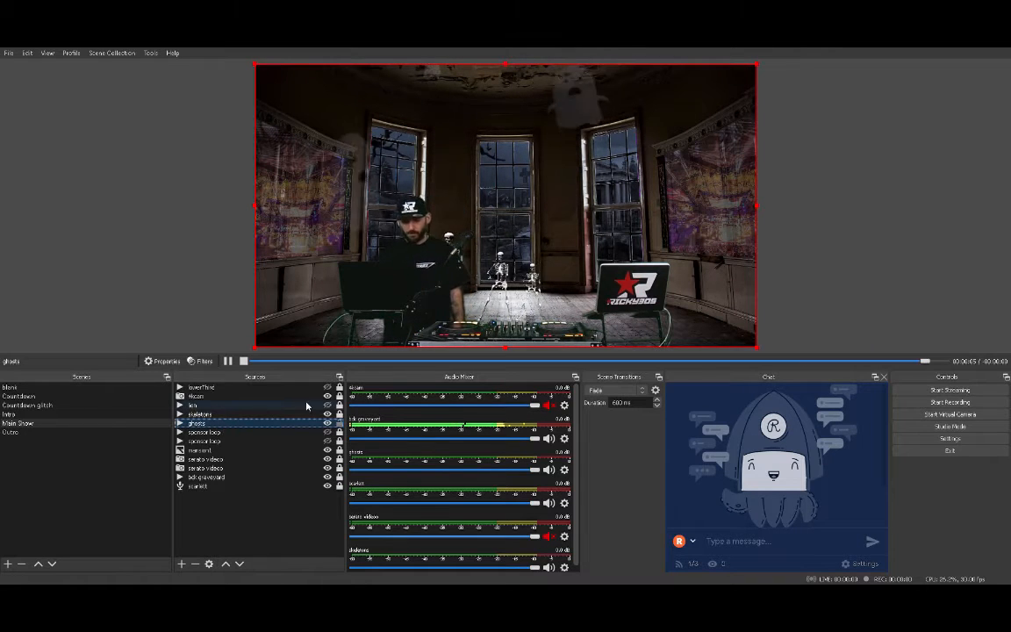
click(327, 396)
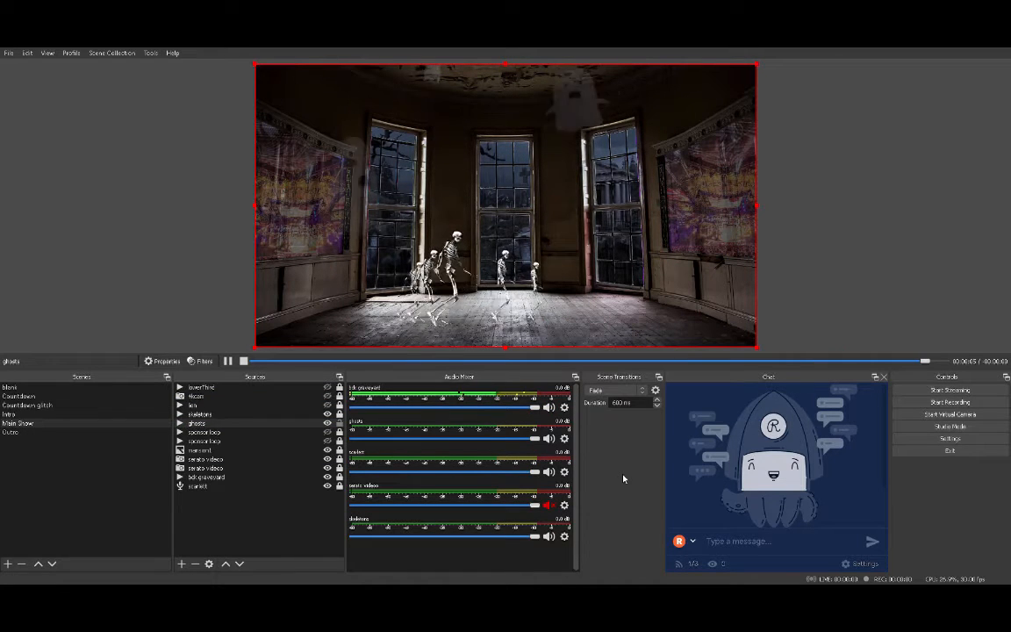
click(307, 414)
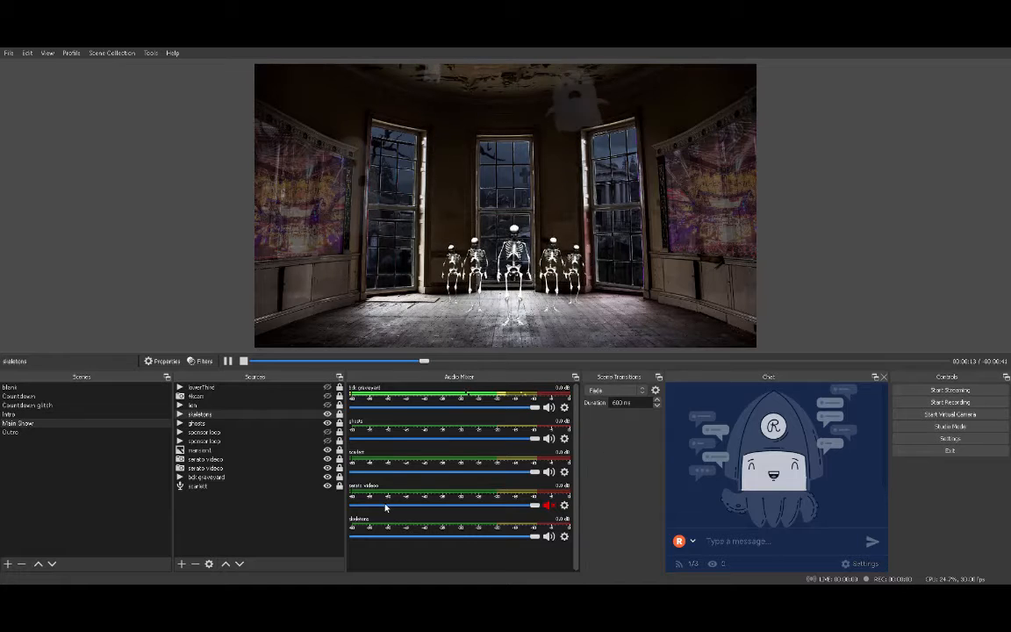
Step: Preview the lower third over the set and hide it again, and delete the house entrance source
click(327, 388)
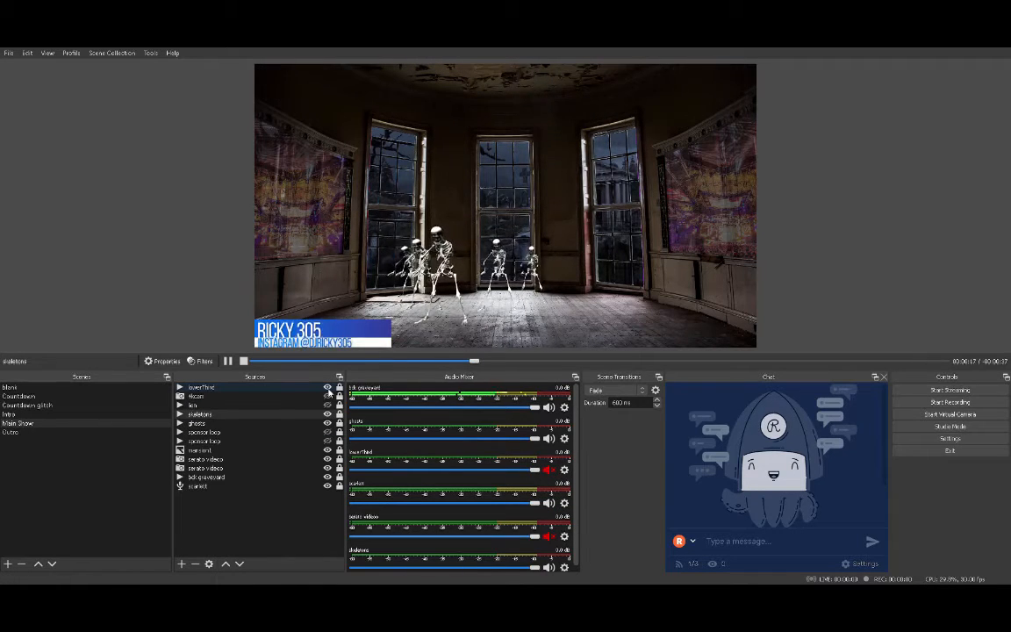
click(327, 388)
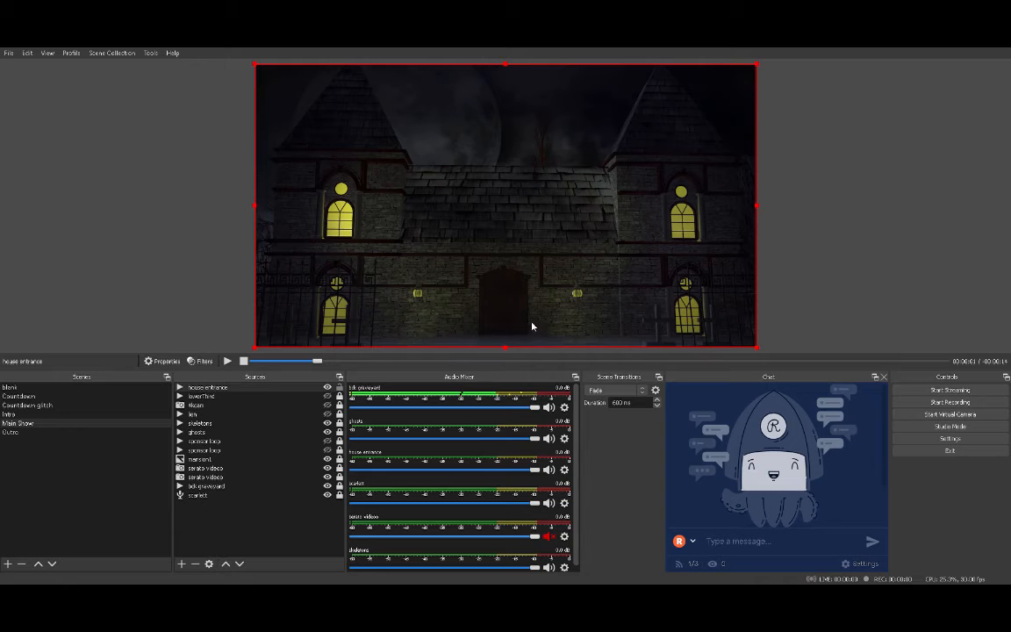
key(Delete)
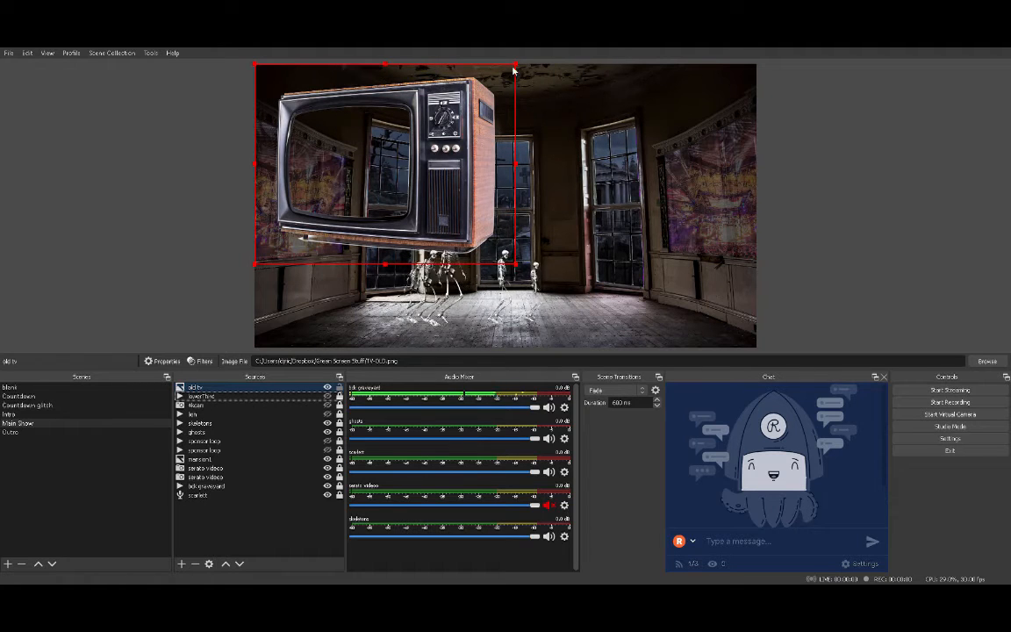
Step: Shrink the old tv image into the canvas's lower-right corner, and lock it between the lion and the skeletons in the source order
drag(523, 67, 720, 311)
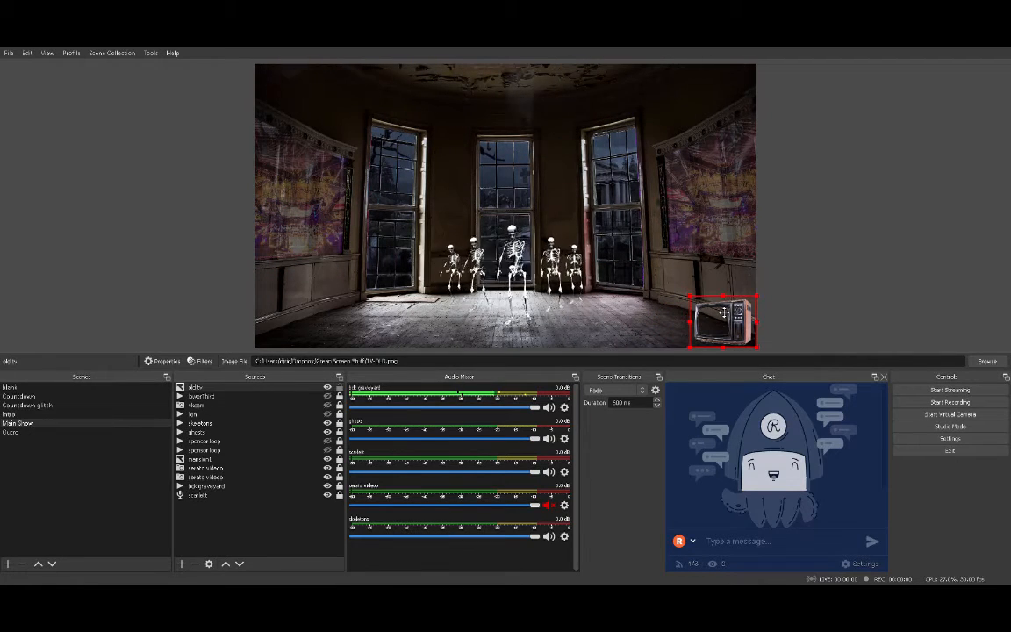
click(616, 260)
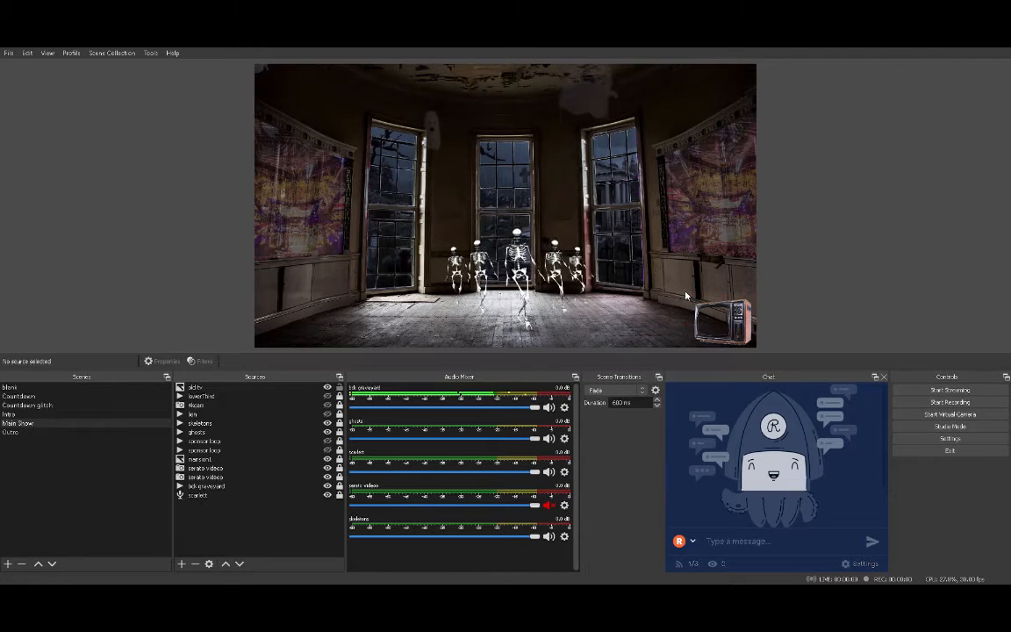
click(328, 406)
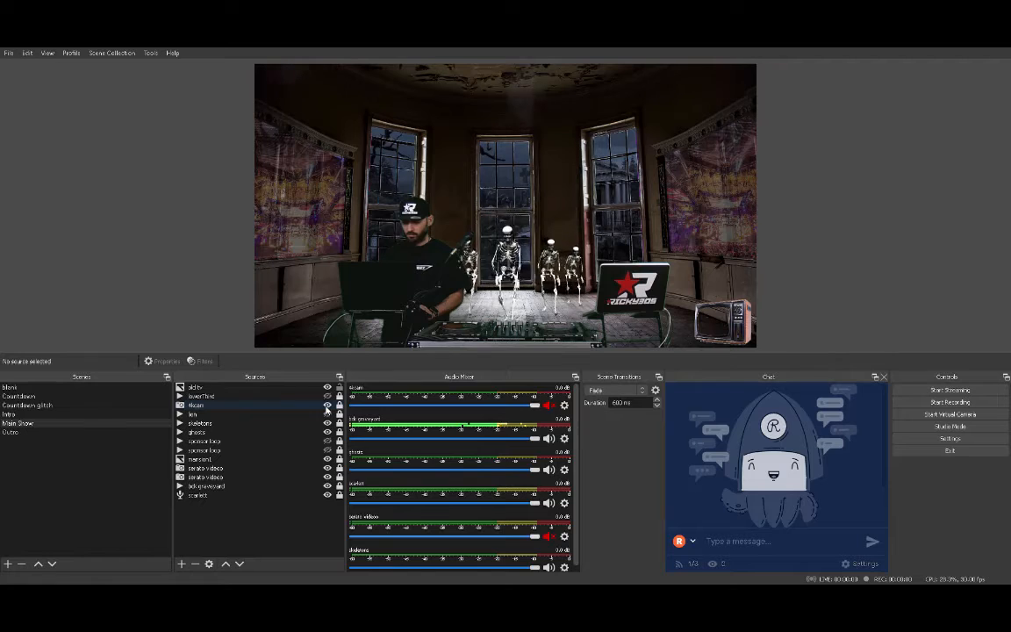
click(328, 407)
click(728, 320)
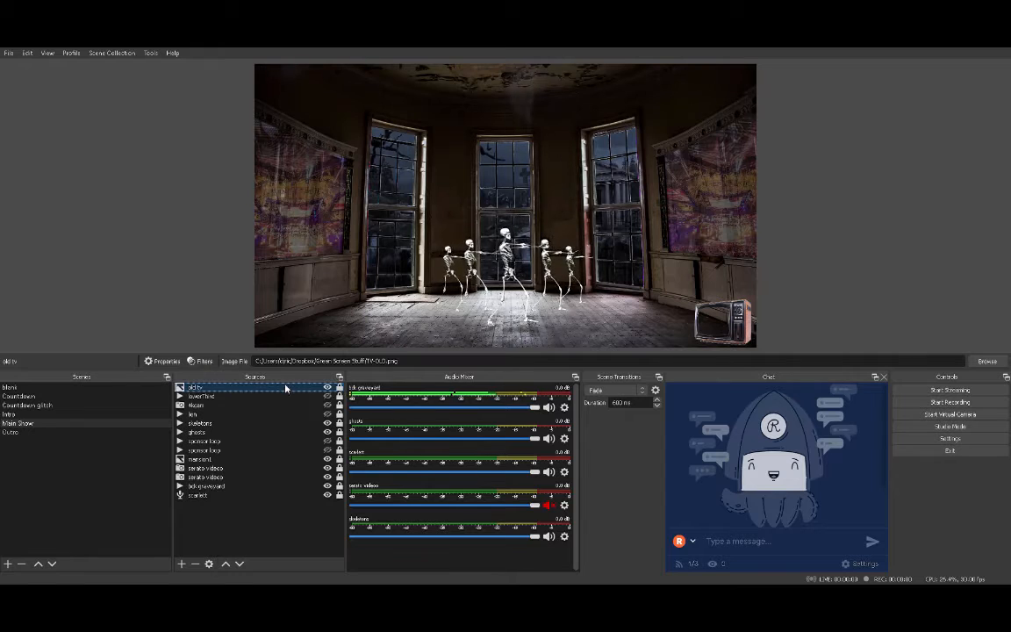
drag(286, 387, 280, 418)
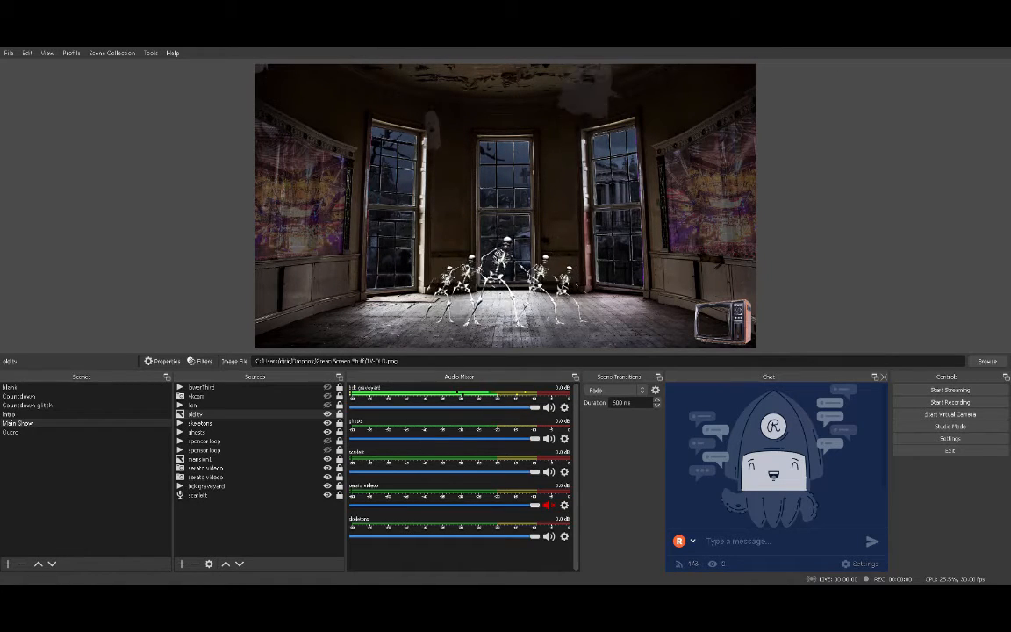
Step: Add a media source named the ring and shrink it onto the screen of the old TV
key(Return)
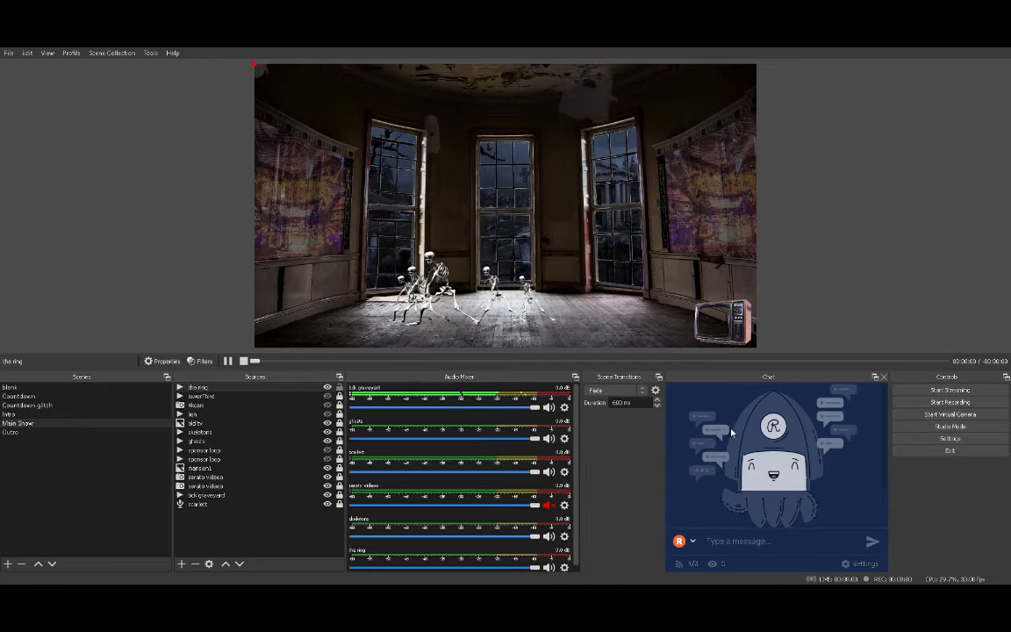
click(632, 458)
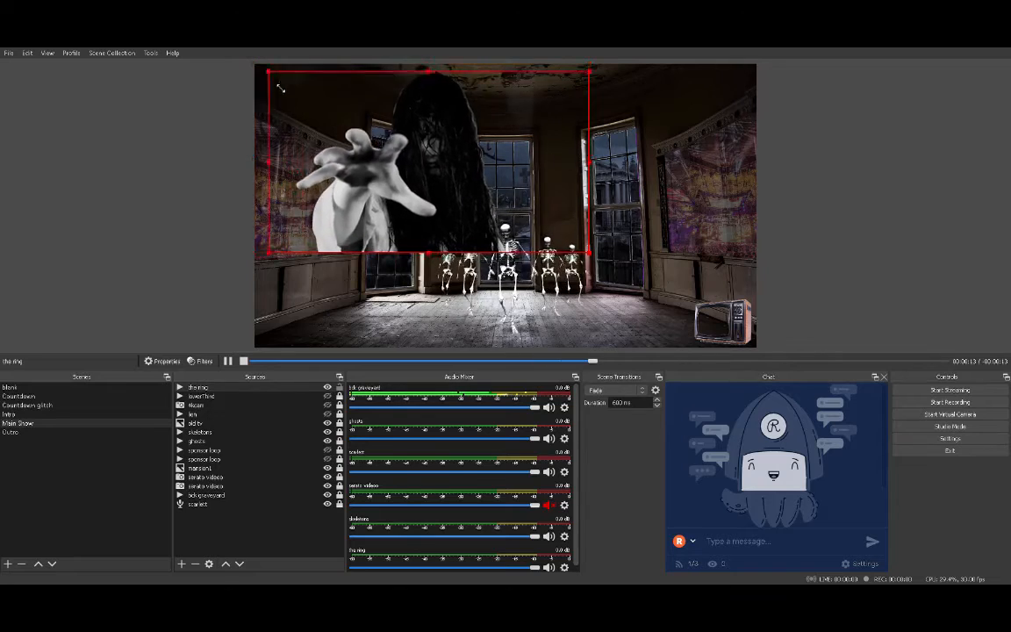
drag(259, 66, 480, 192)
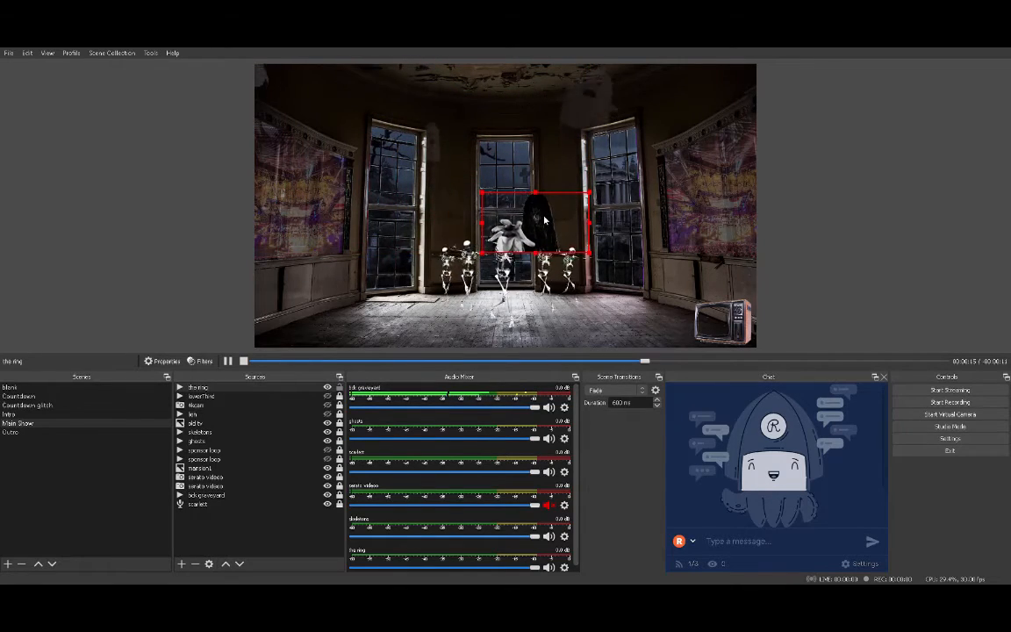
drag(545, 220, 728, 316)
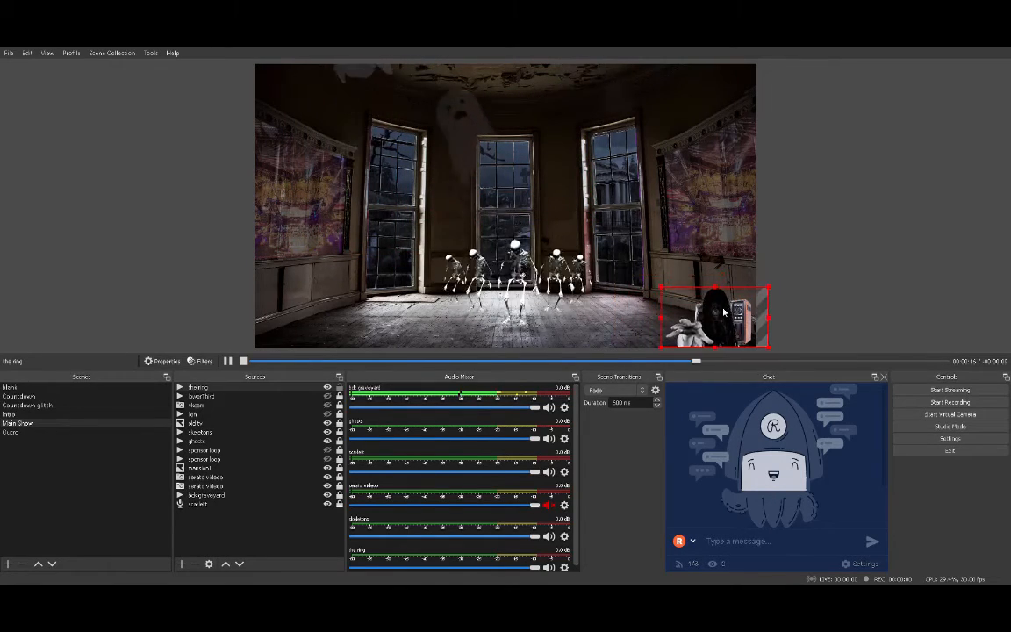
drag(664, 291, 725, 323)
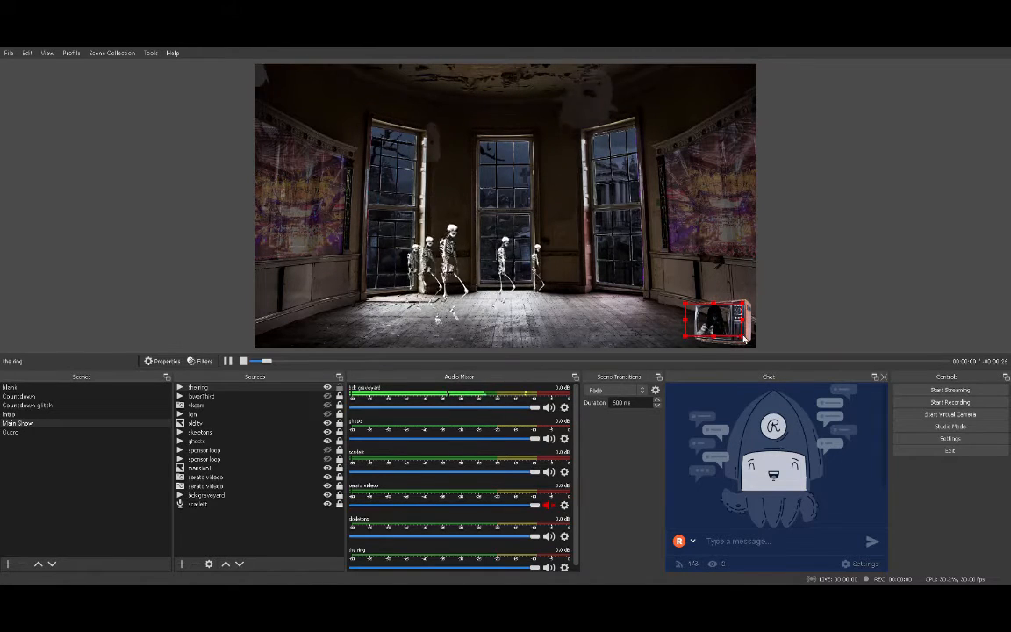
Step: Place the ring directly below old tv in the source order and shift it slightly right within the TV frame
click(703, 297)
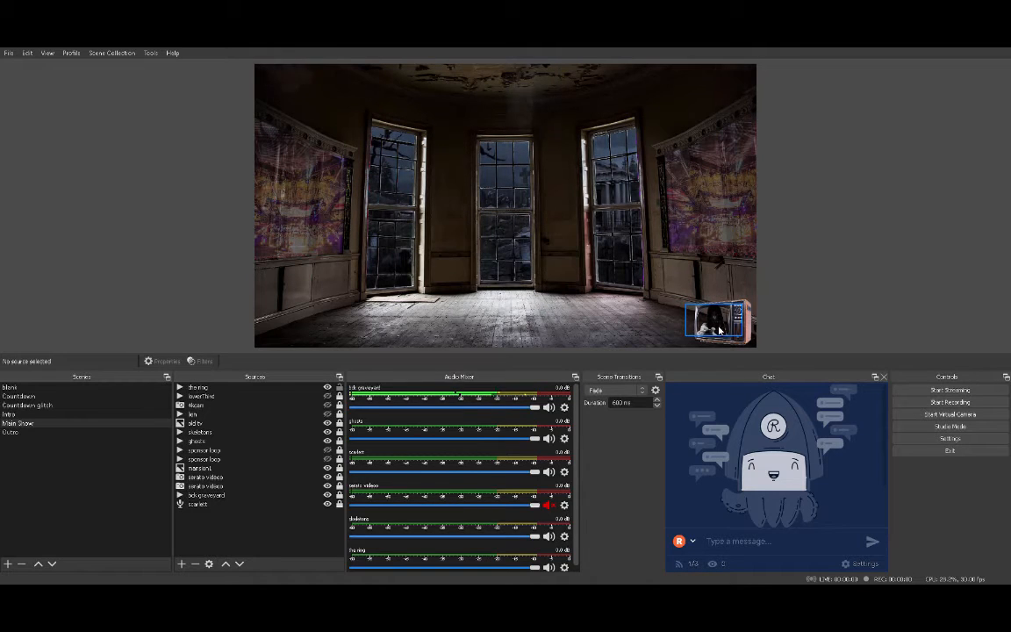
drag(259, 390, 248, 425)
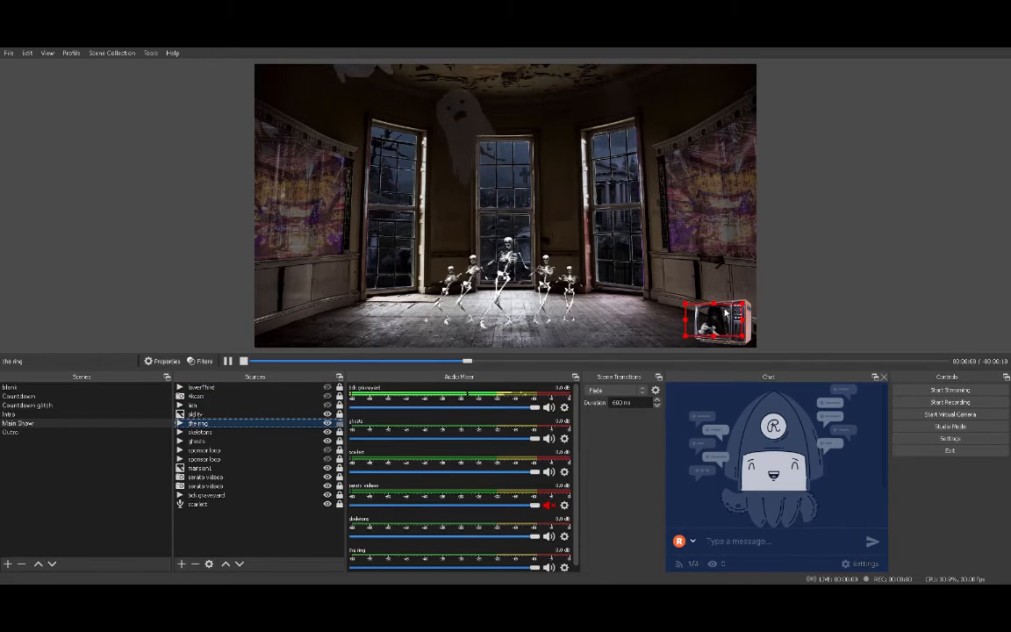
drag(726, 318, 731, 318)
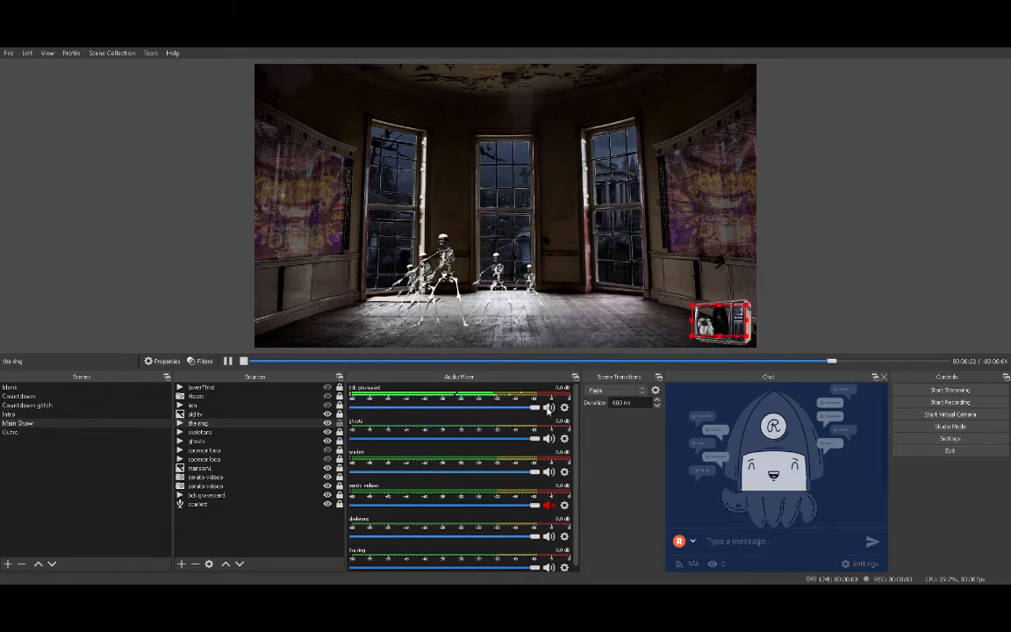
Step: Mute the audio of the graveyard background, skeletons, the ring and ghosts
scroll(488, 442, down, 1)
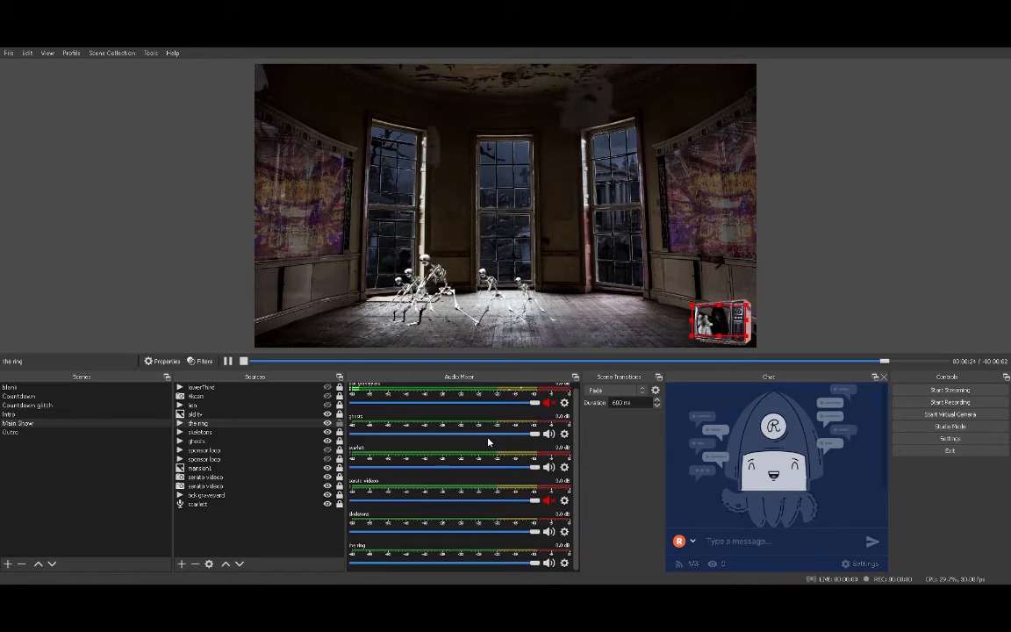
click(549, 531)
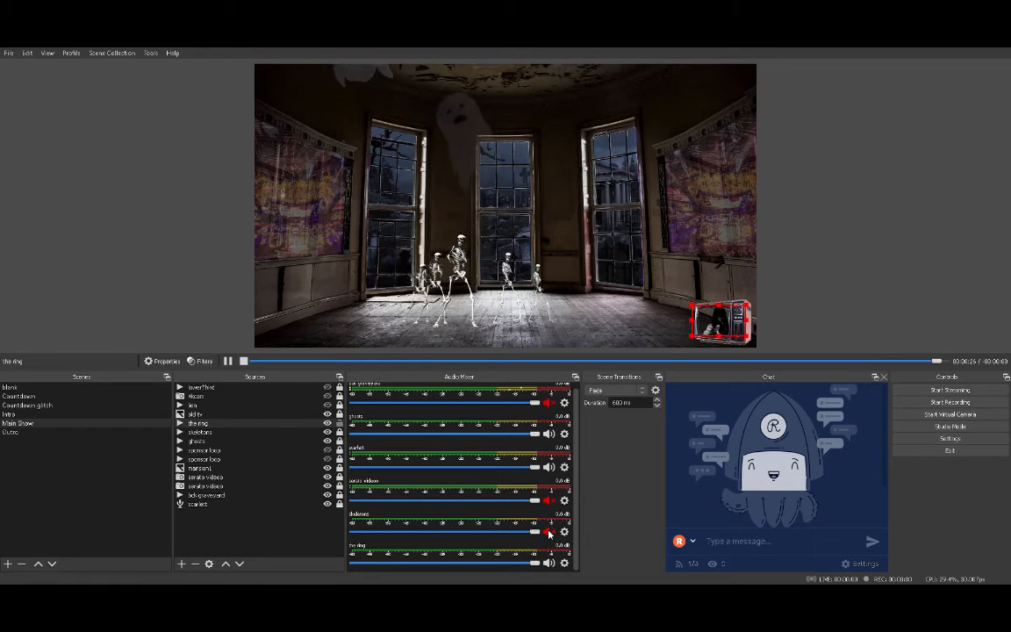
scroll(535, 516, up, 1)
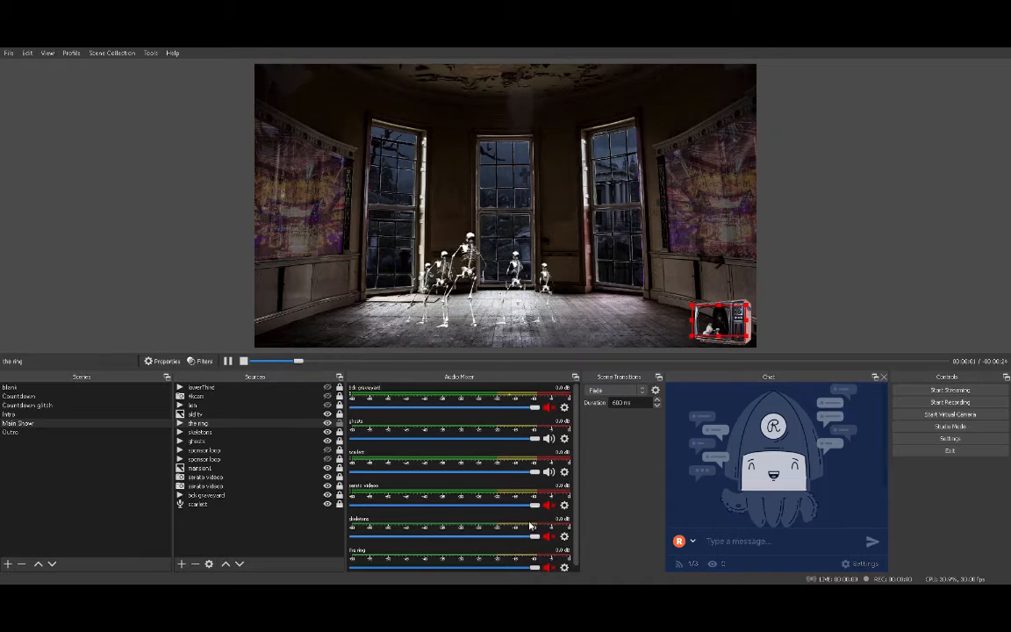
click(549, 438)
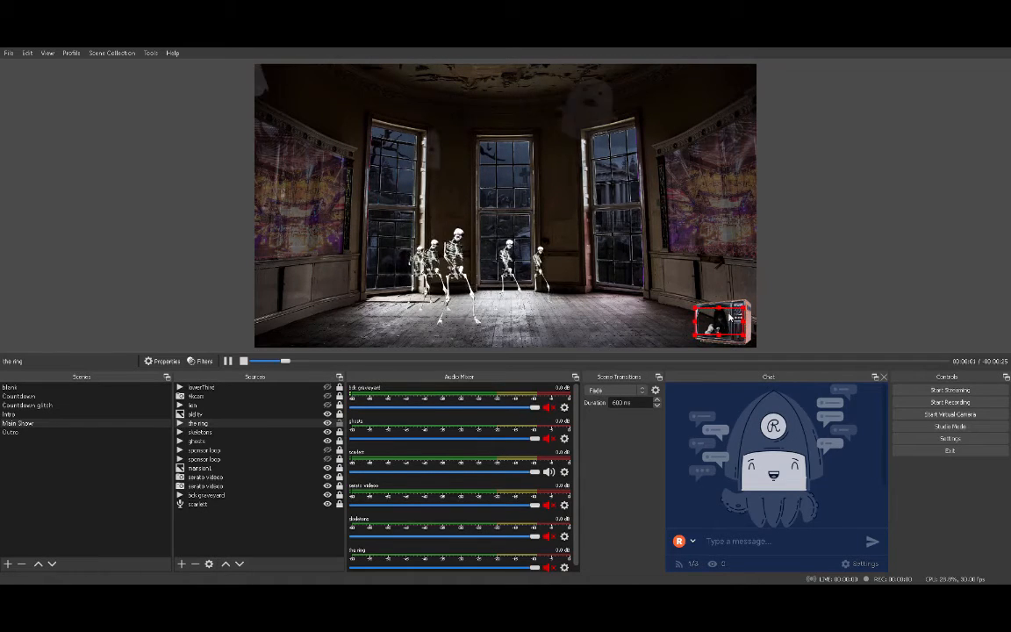
click(714, 289)
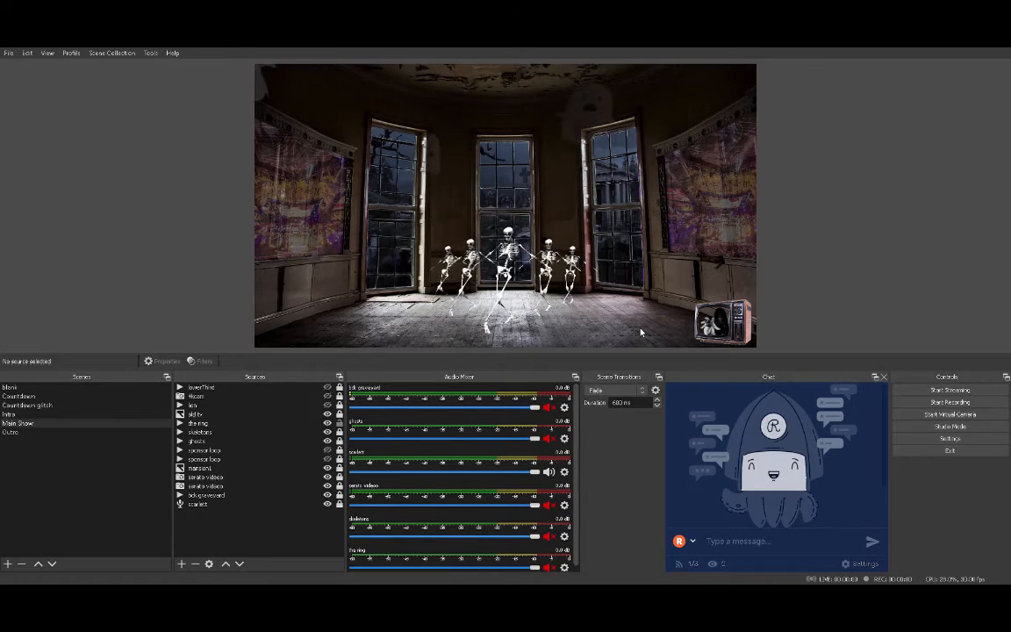
Step: Add a media source named tv static, shrink it over the old TV in the canvas corner, and lock the ring
click(447, 370)
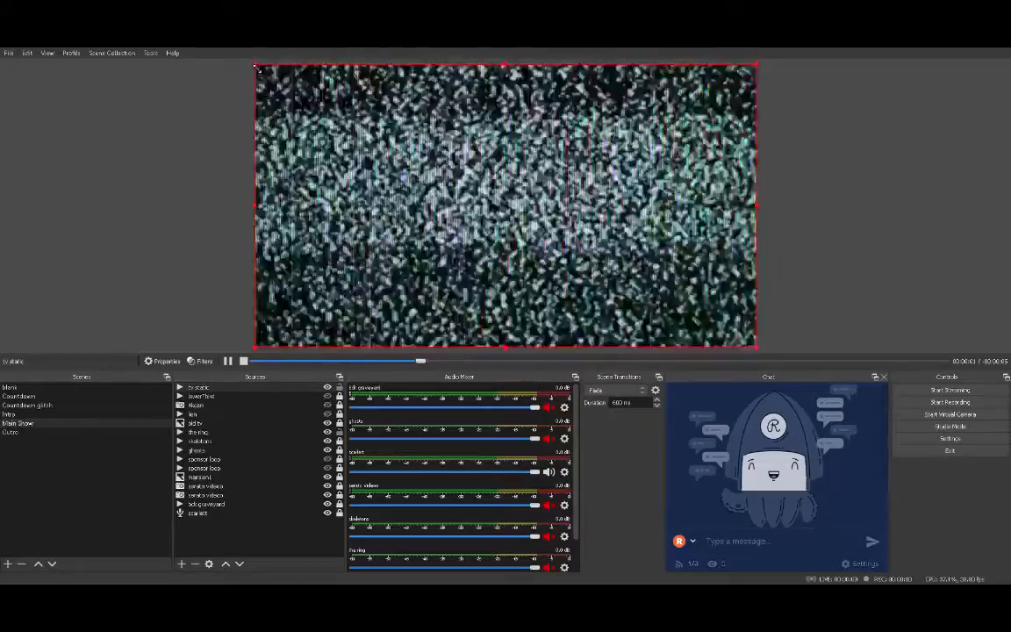
drag(257, 66, 697, 304)
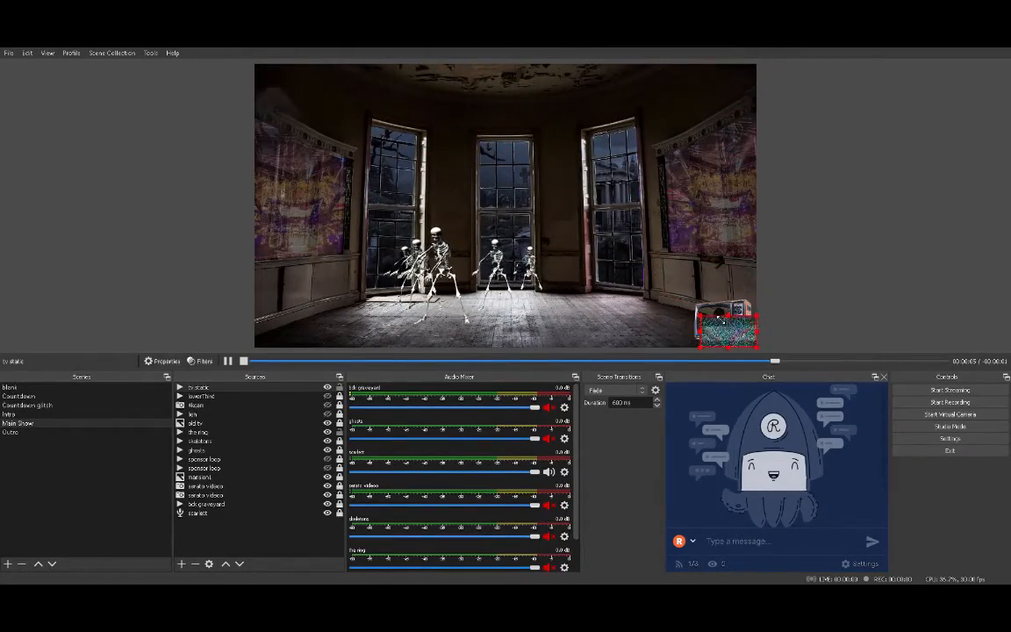
click(731, 329)
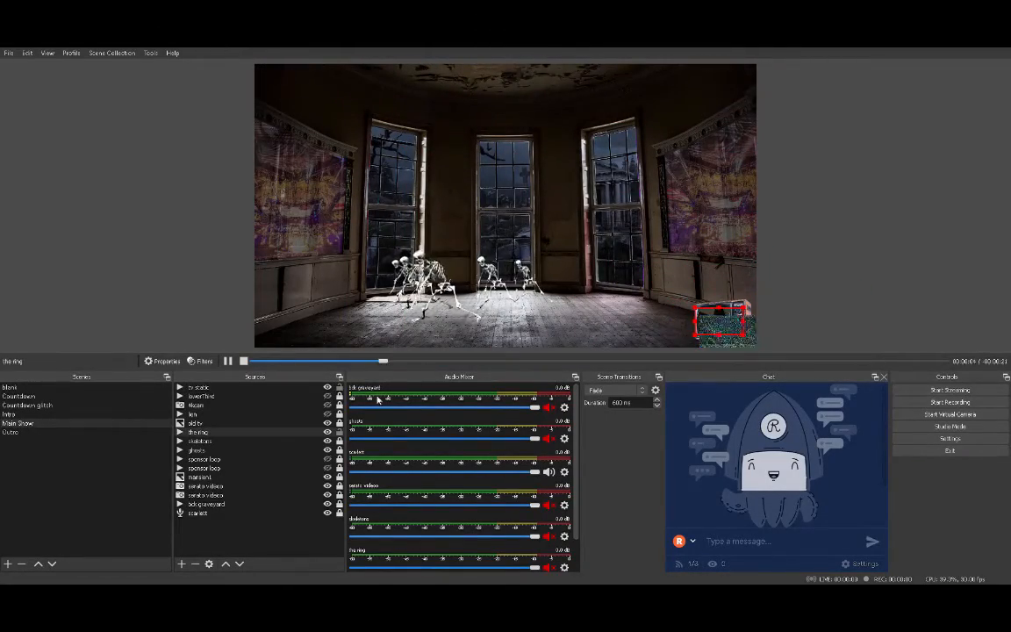
click(340, 433)
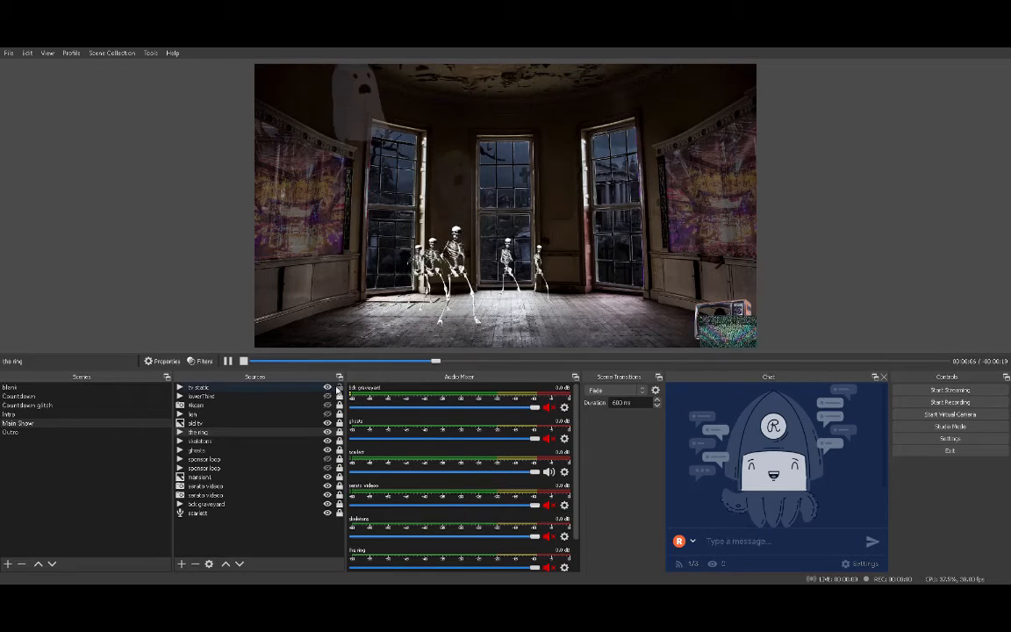
Step: Place tv static directly below the ring in the source order and resize it to fit inside the old TV's frame
click(280, 389)
drag(383, 436, 278, 436)
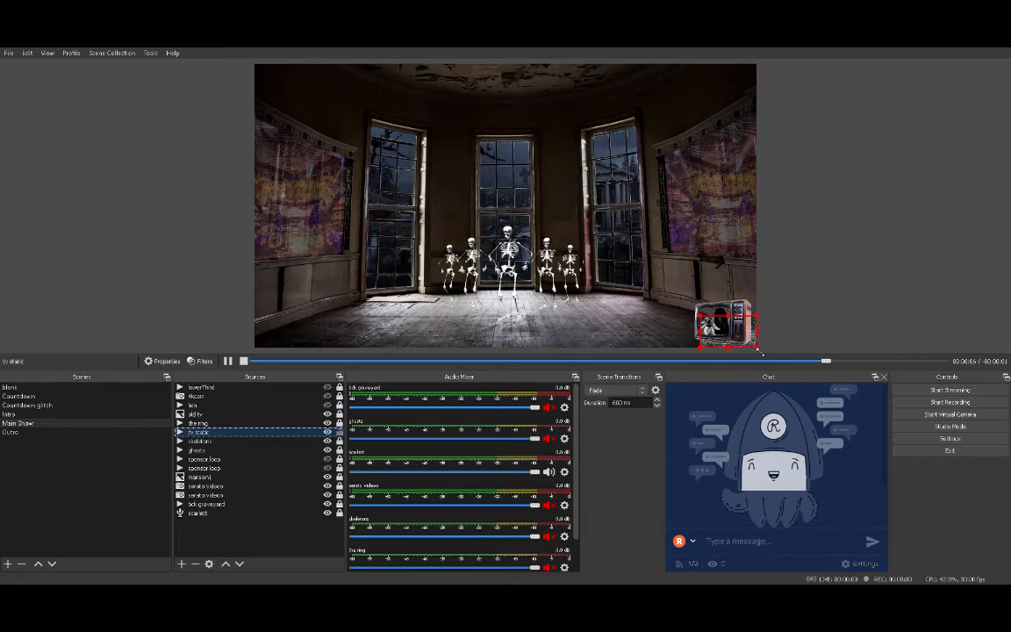
drag(757, 349, 746, 343)
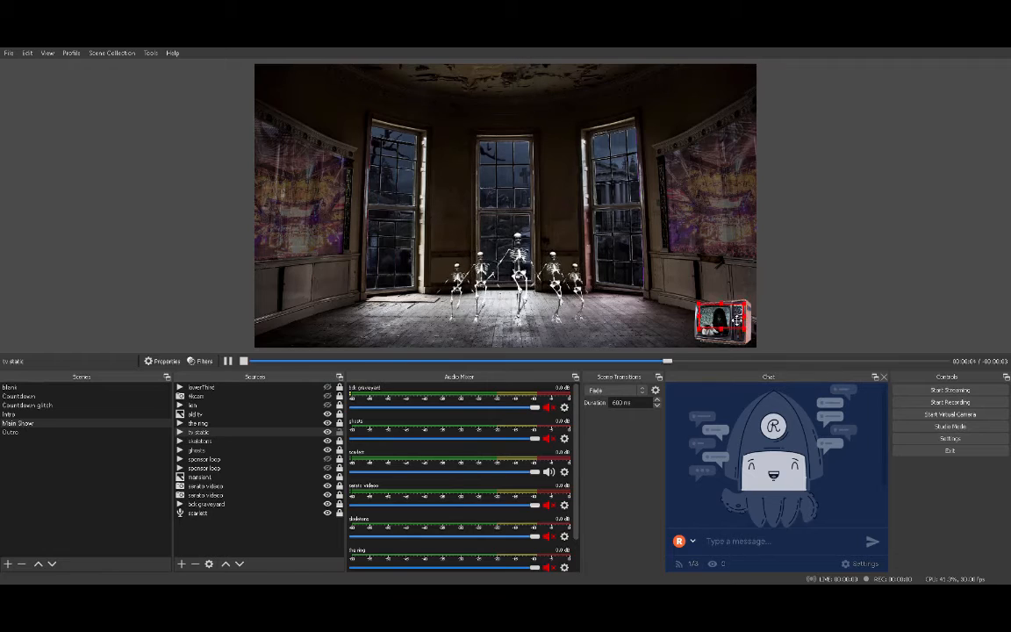
drag(737, 320, 732, 318)
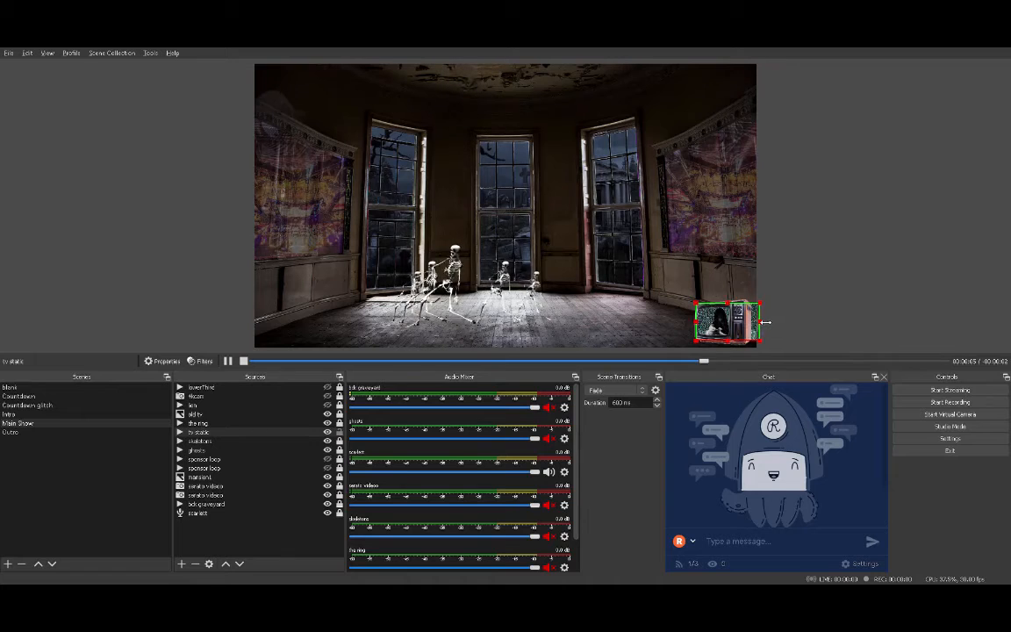
drag(764, 323, 751, 323)
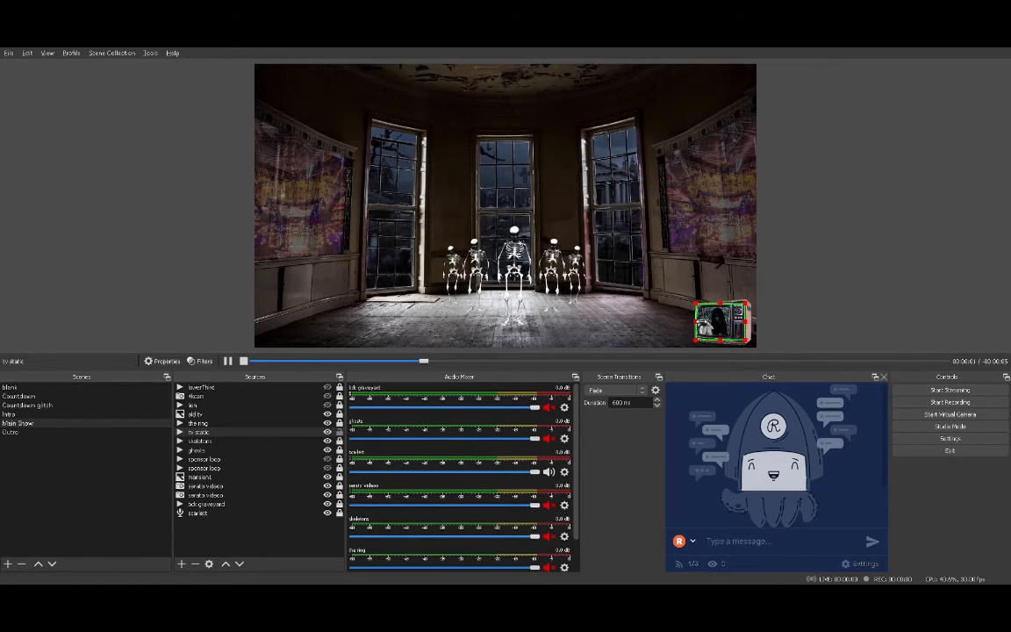
click(662, 324)
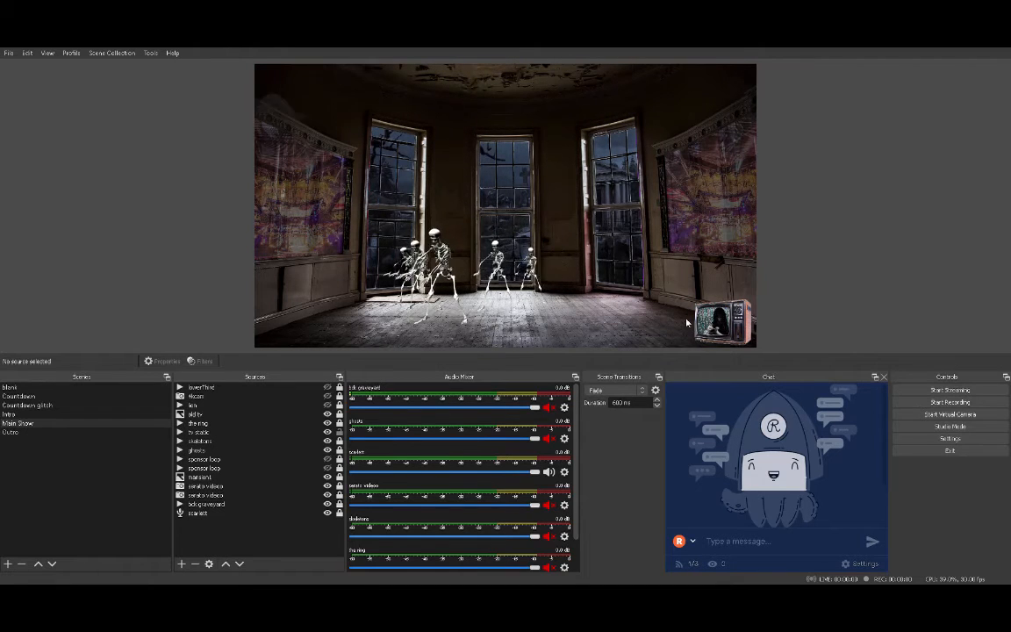
click(698, 322)
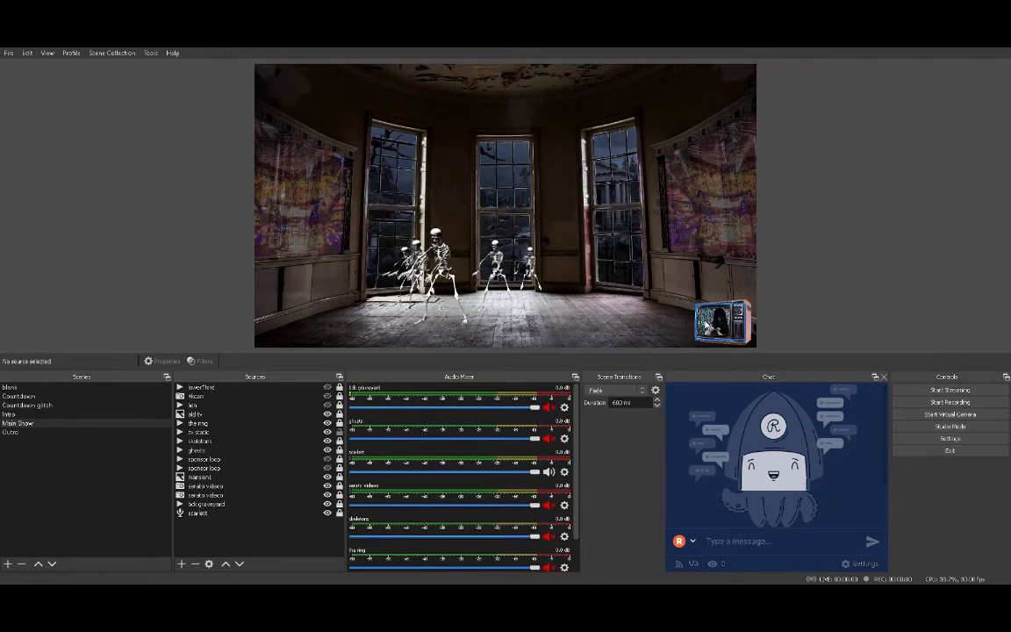
click(672, 311)
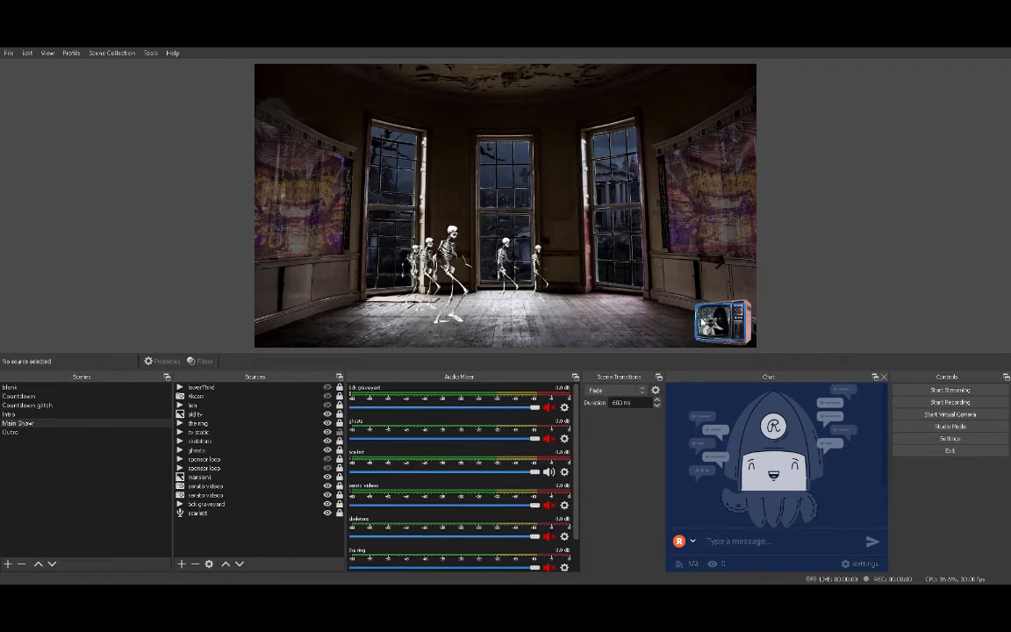
click(702, 323)
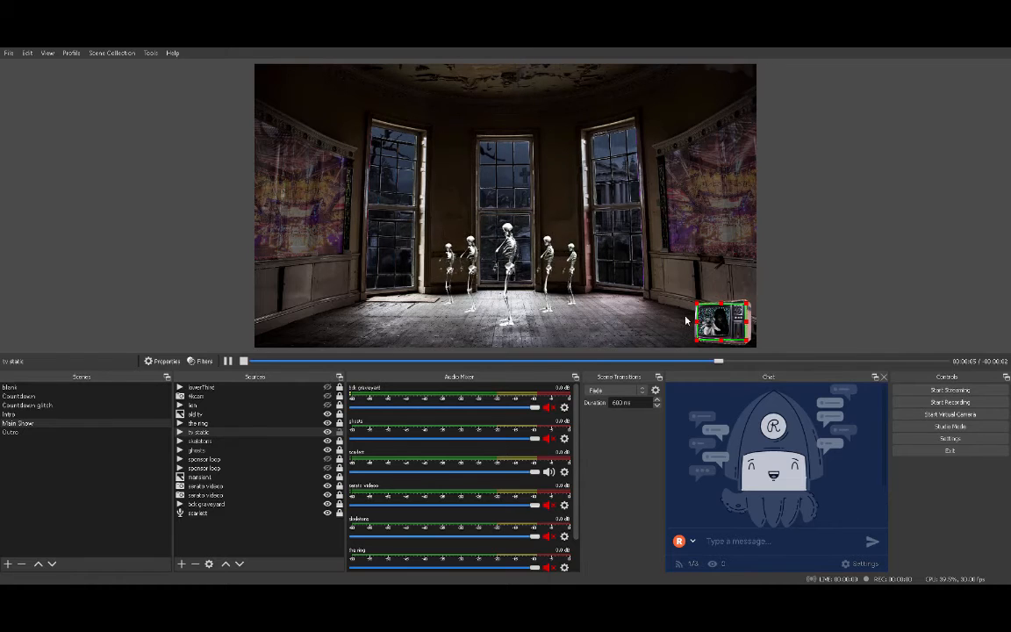
click(670, 323)
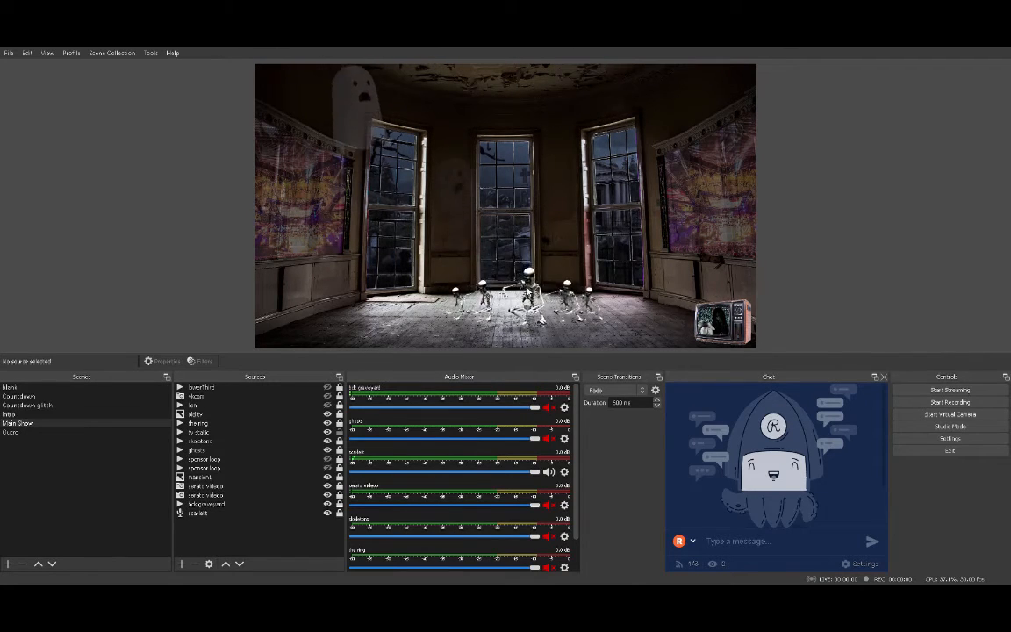
Step: Show the 4kcam source briefly to check the DJ against the mansion set, and hide it again
click(326, 399)
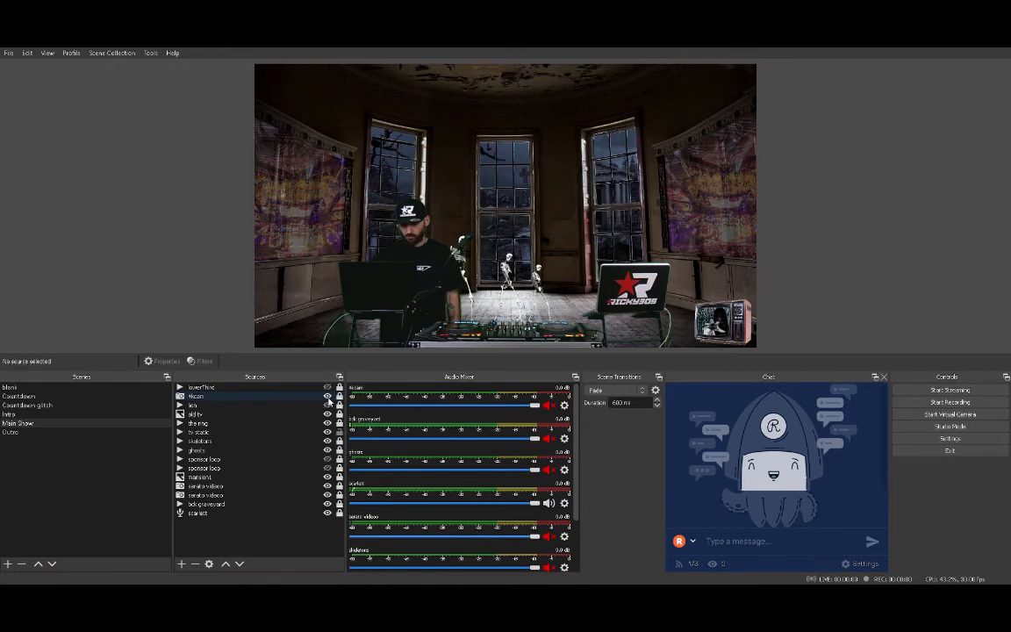
click(327, 397)
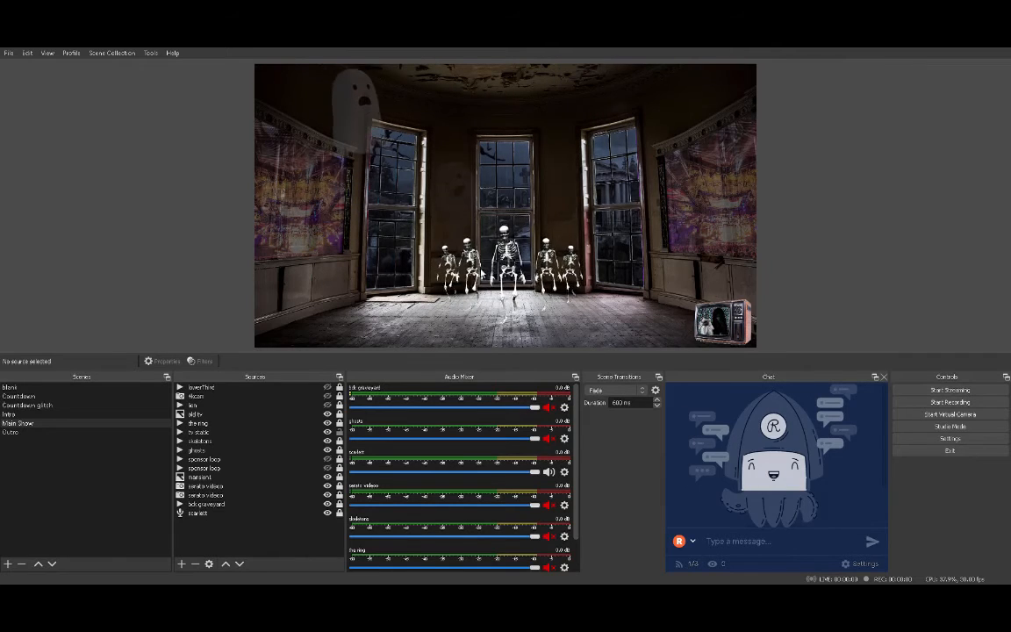
Step: Add a media source named jason kill, shrink it, and place its figures over the mansion's right-hand window
key(Return)
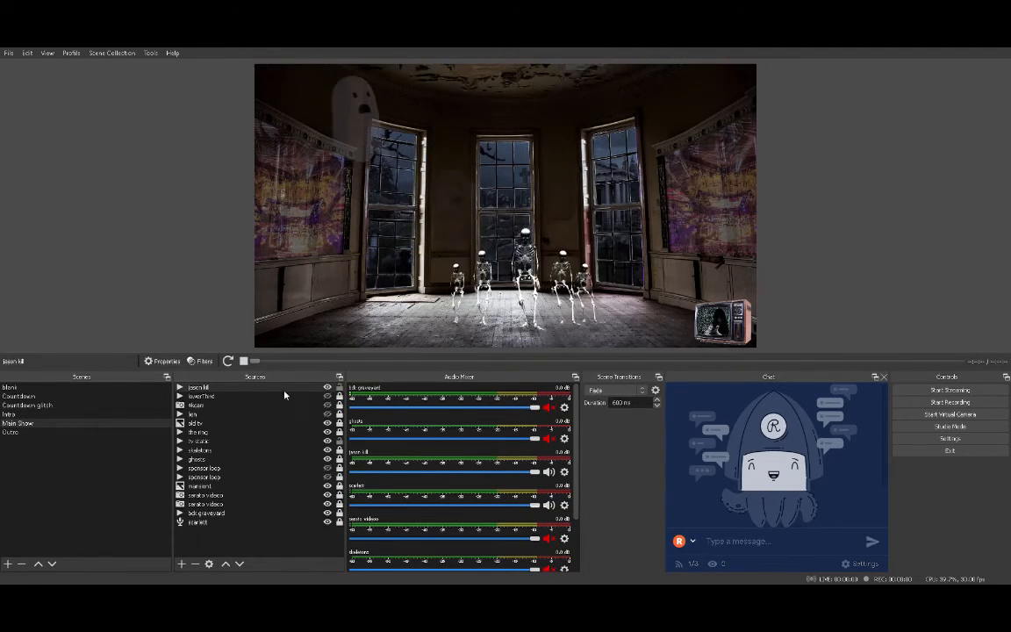
click(327, 388)
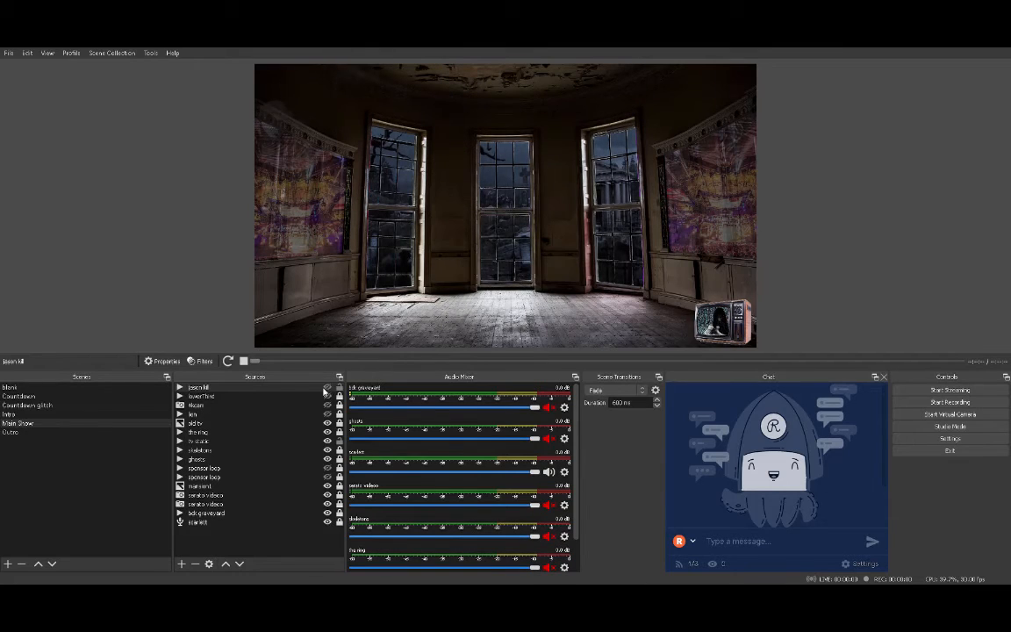
click(327, 388)
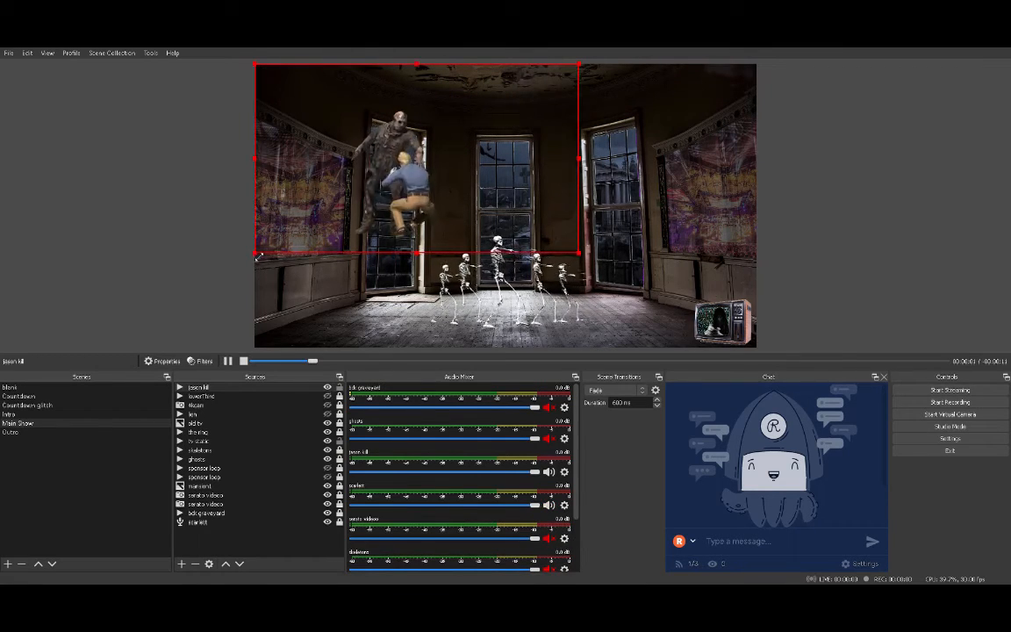
drag(259, 255, 349, 192)
drag(526, 174, 652, 249)
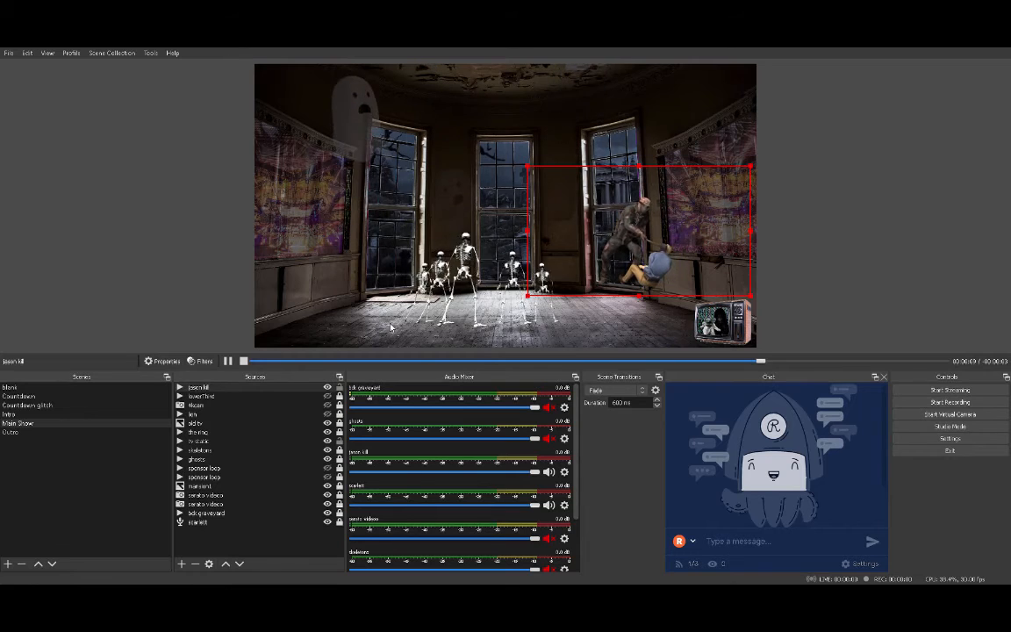
Step: Place jason kill directly above the graveyard background in the source order and align it behind the right-hand window, replaying the clip
click(257, 388)
drag(341, 401, 249, 511)
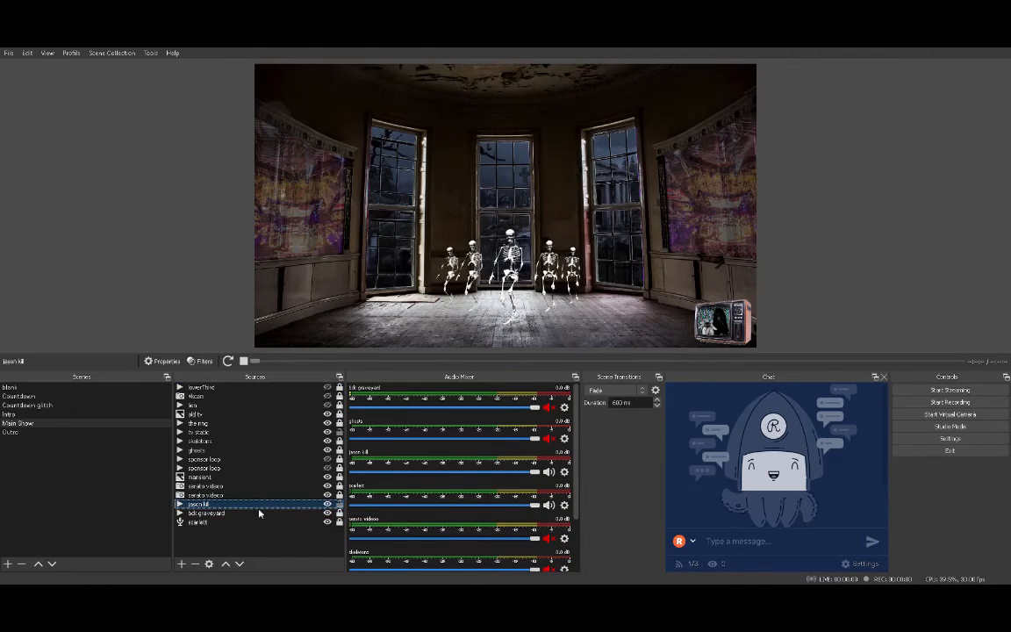
click(327, 505)
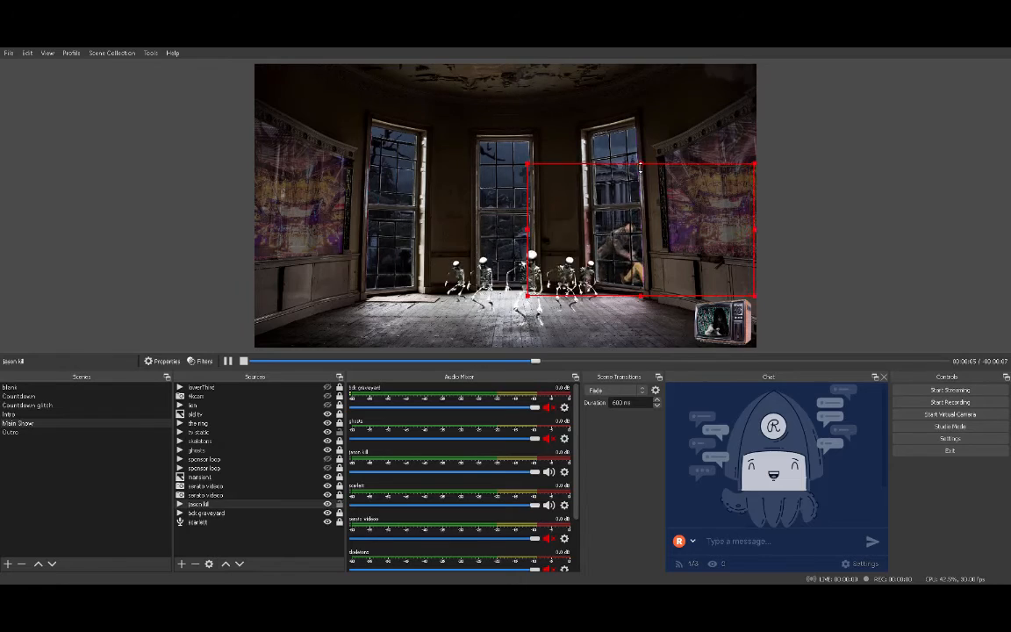
drag(626, 194, 621, 193)
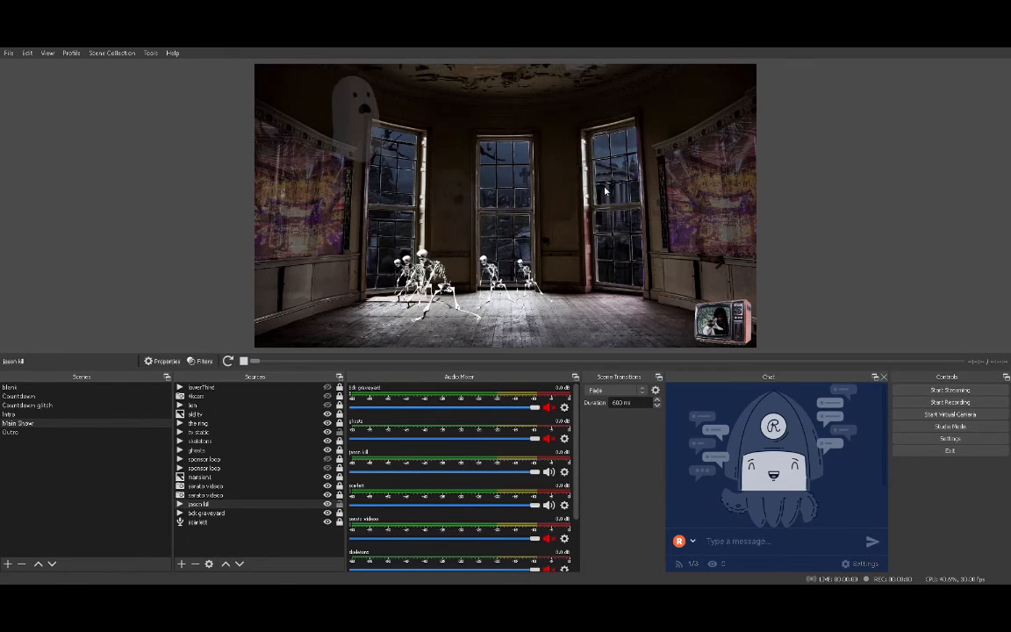
click(329, 507)
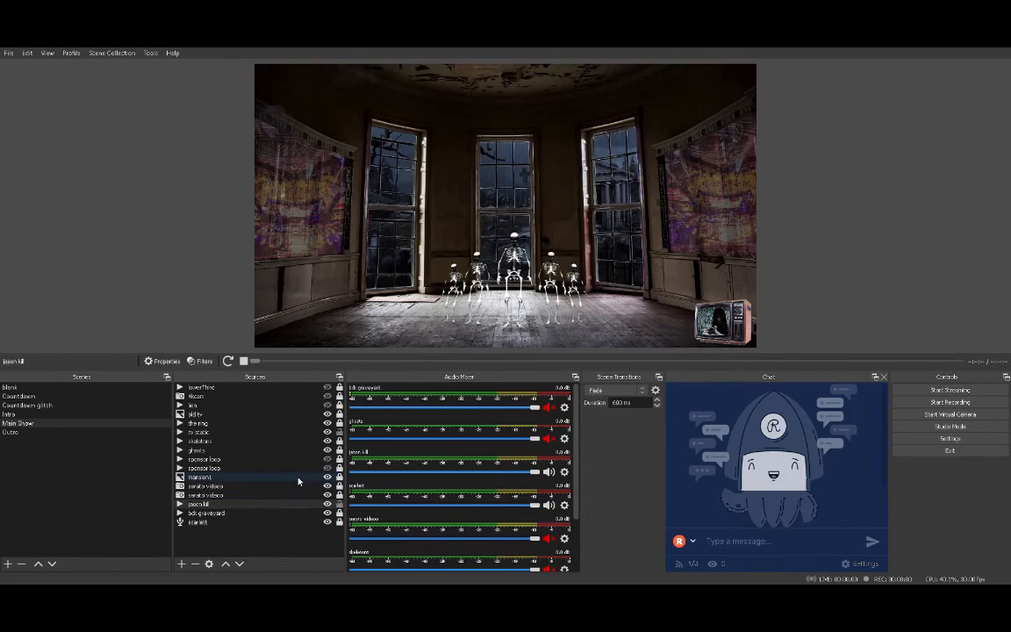
Step: Brighten the two serato video sources on the side walls and replay the jason kill clip
click(293, 486)
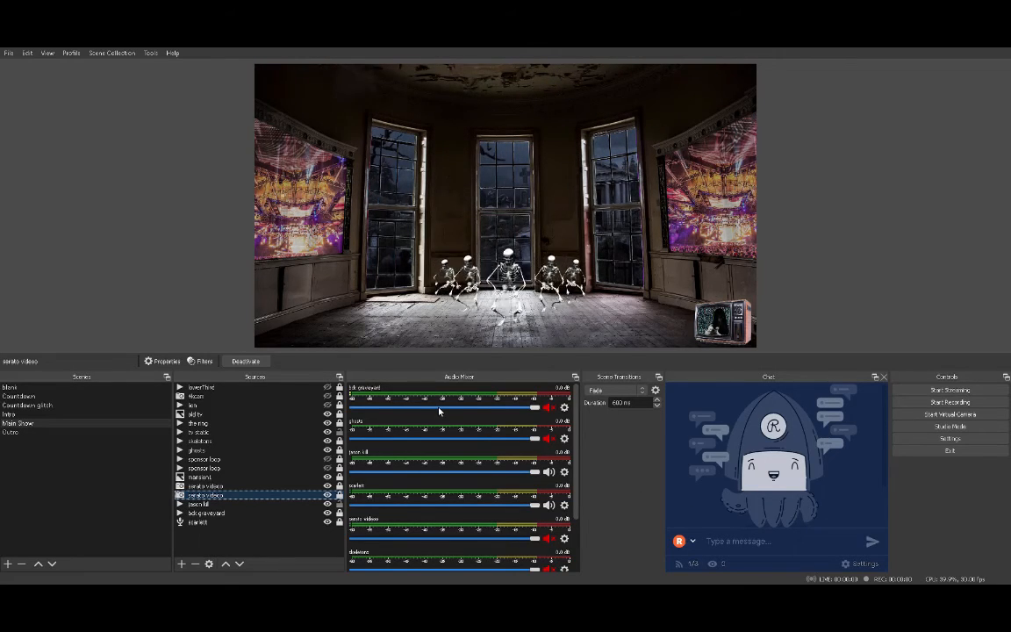
click(327, 506)
click(326, 505)
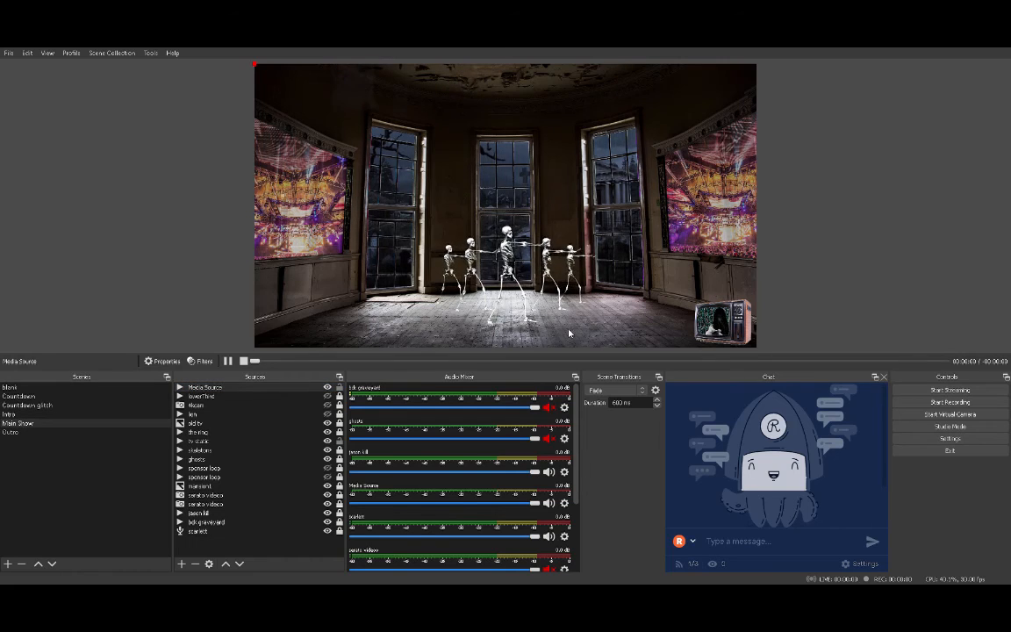
Step: Delete the empty Media Source and check the finished set by briefly showing the 4kcam source
key(Delete)
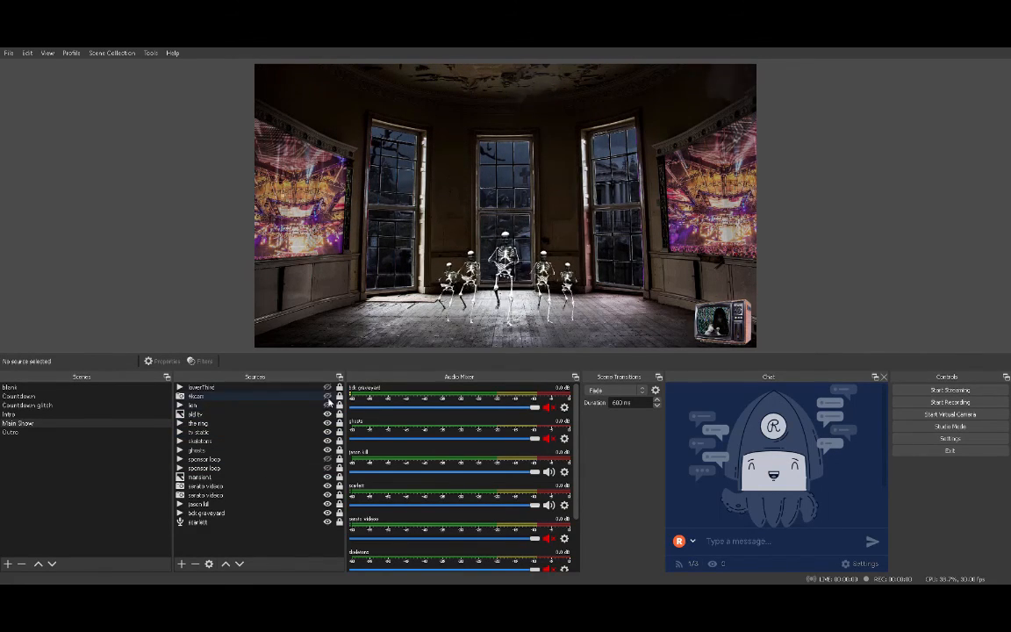
click(328, 399)
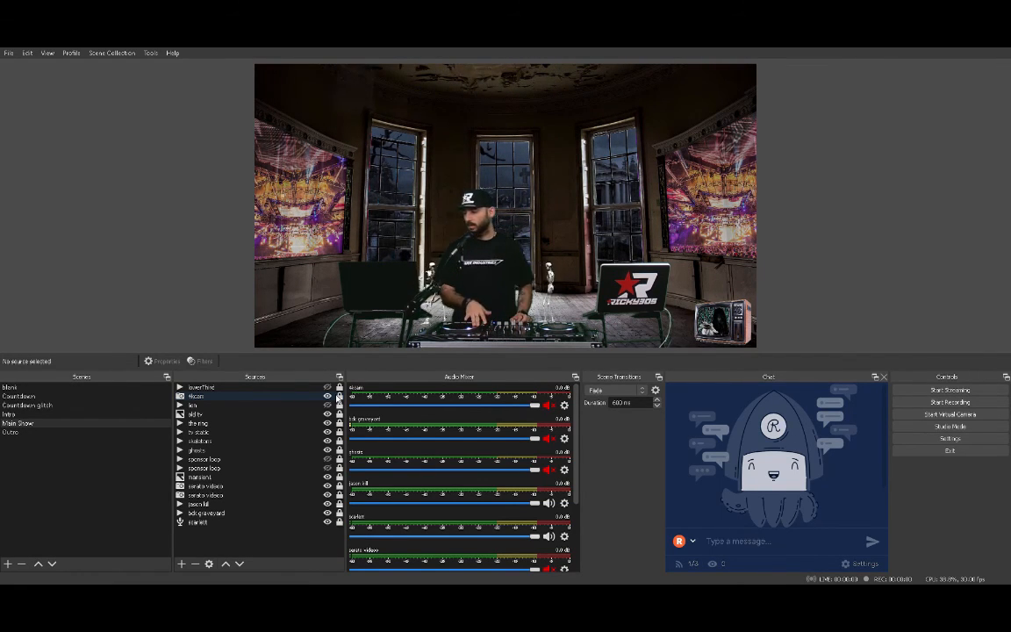
click(327, 397)
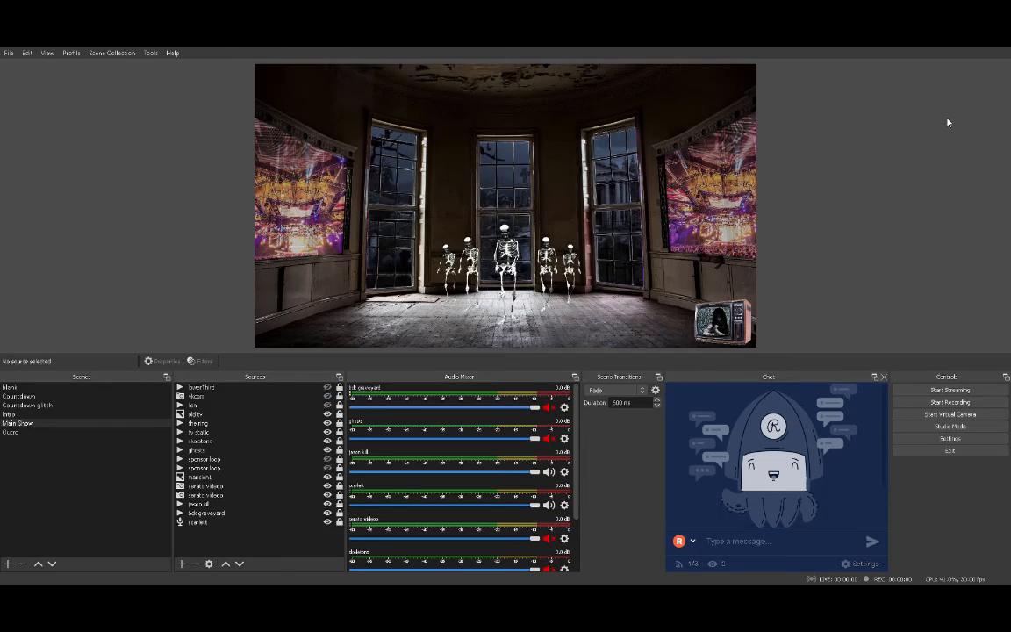